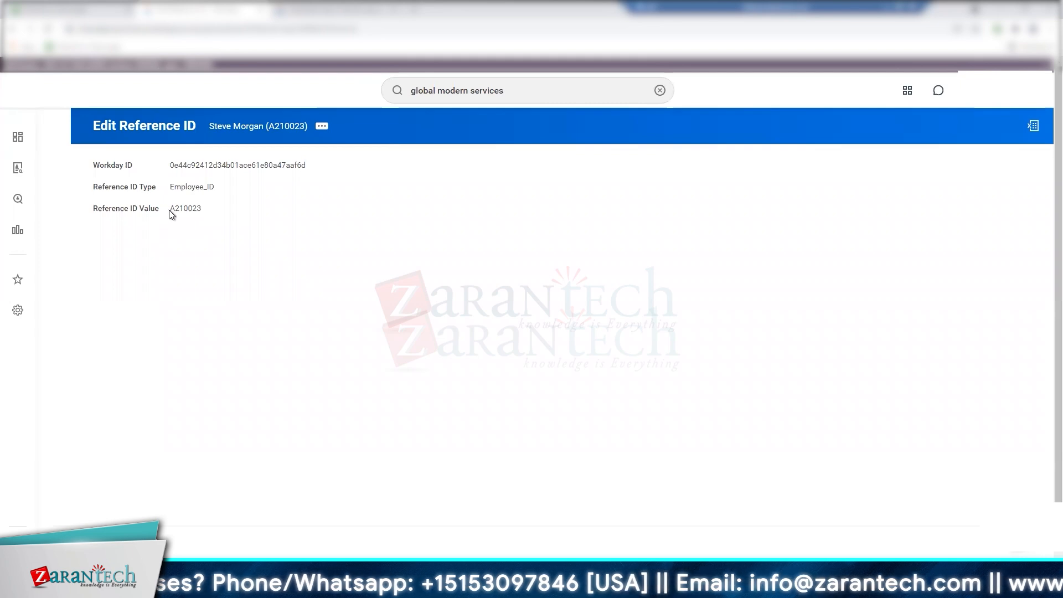
Open the Edit Reference ID task for the worker from the Integration IDs related actions
{"action": "double_click", "coordinate": [200, 210]}
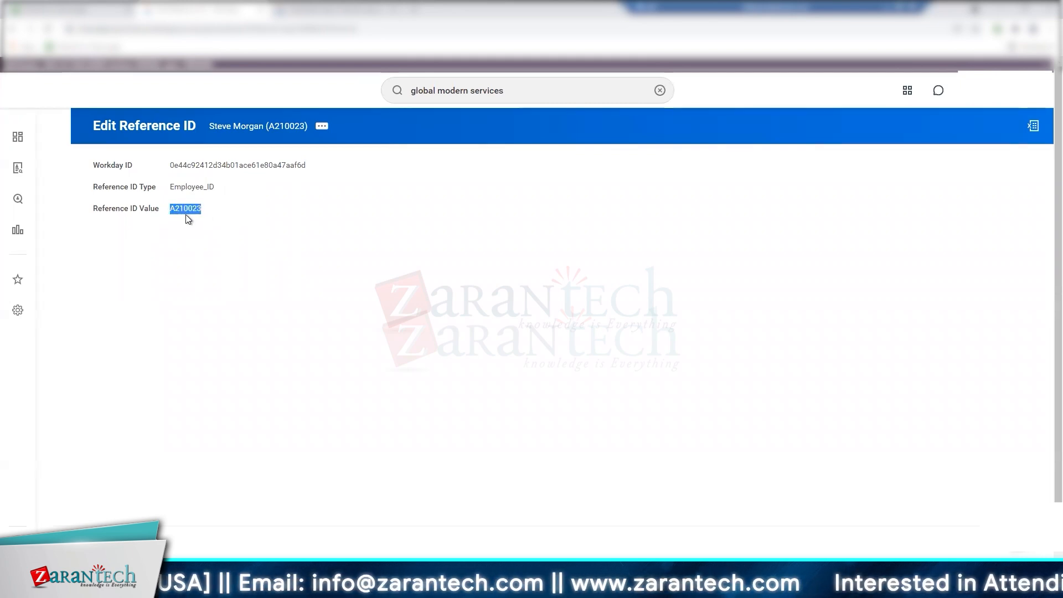
{"action": "left_click_drag", "start_coordinate": [93, 168], "coordinate": [320, 131]}
{"action": "left_click", "coordinate": [322, 129]}
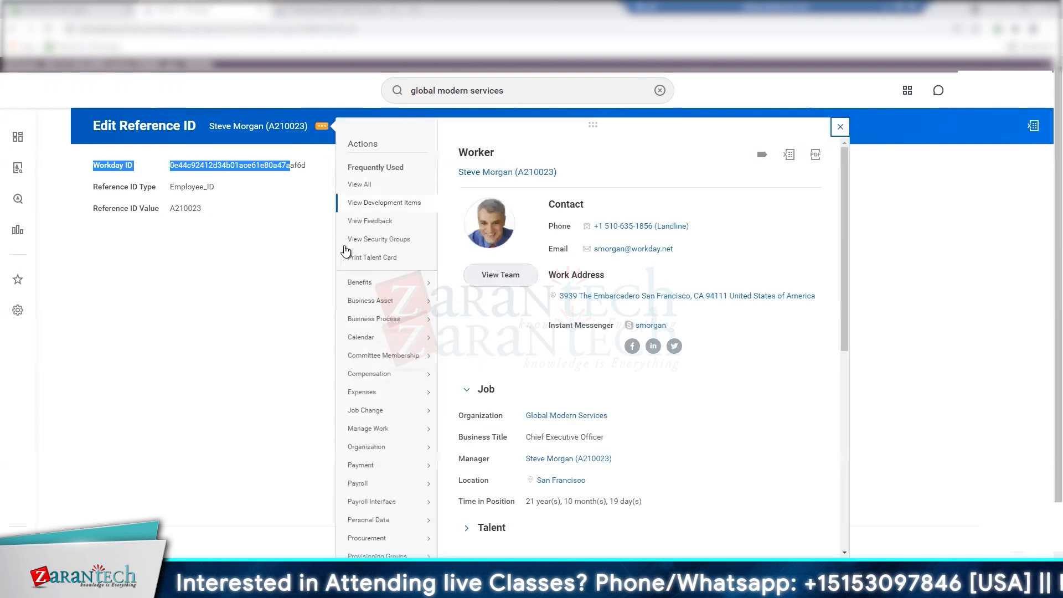
{"action": "left_click_drag", "start_coordinate": [842, 317], "coordinate": [847, 545]}
{"action": "mouse_move", "coordinate": [371, 345]}
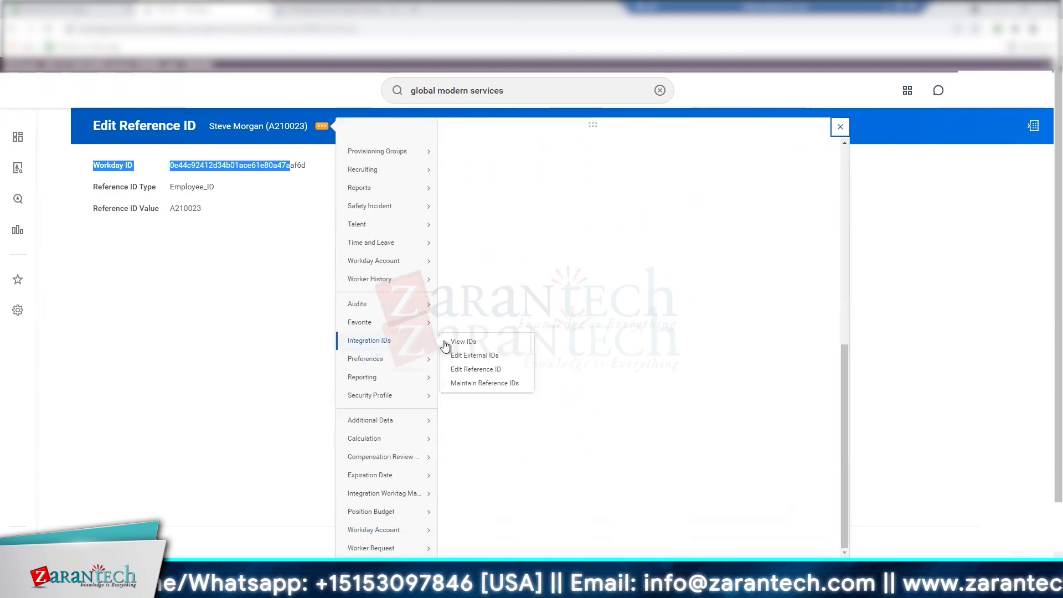
{"action": "left_click", "coordinate": [460, 374]}
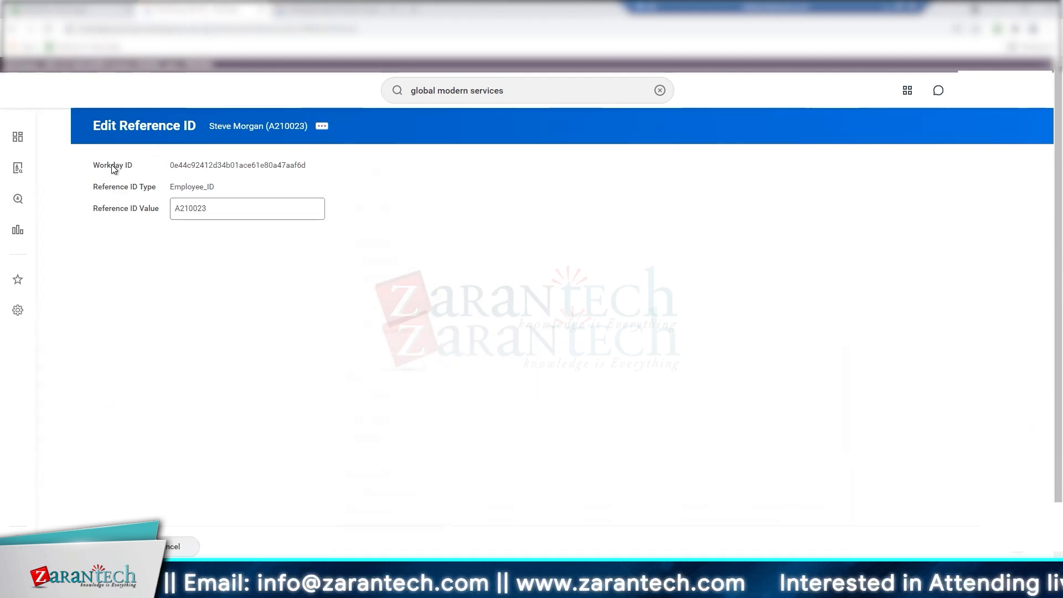
Look up the worker by the worker's Workday ID using a search with the wid: prefix, and clear the search
{"action": "left_click_drag", "start_coordinate": [87, 166], "coordinate": [320, 167]}
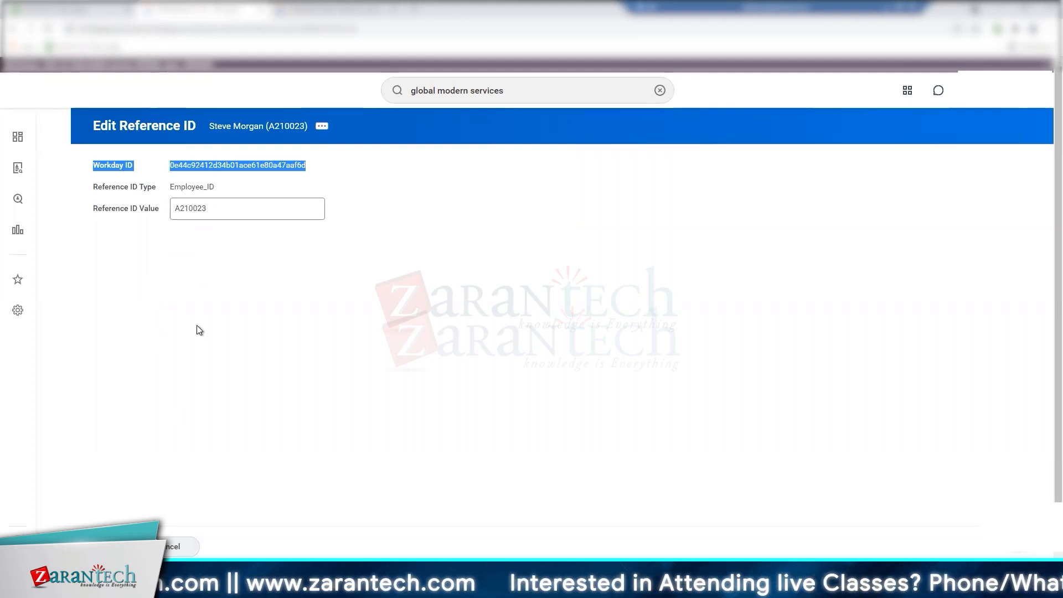
{"action": "left_click", "coordinate": [213, 208]}
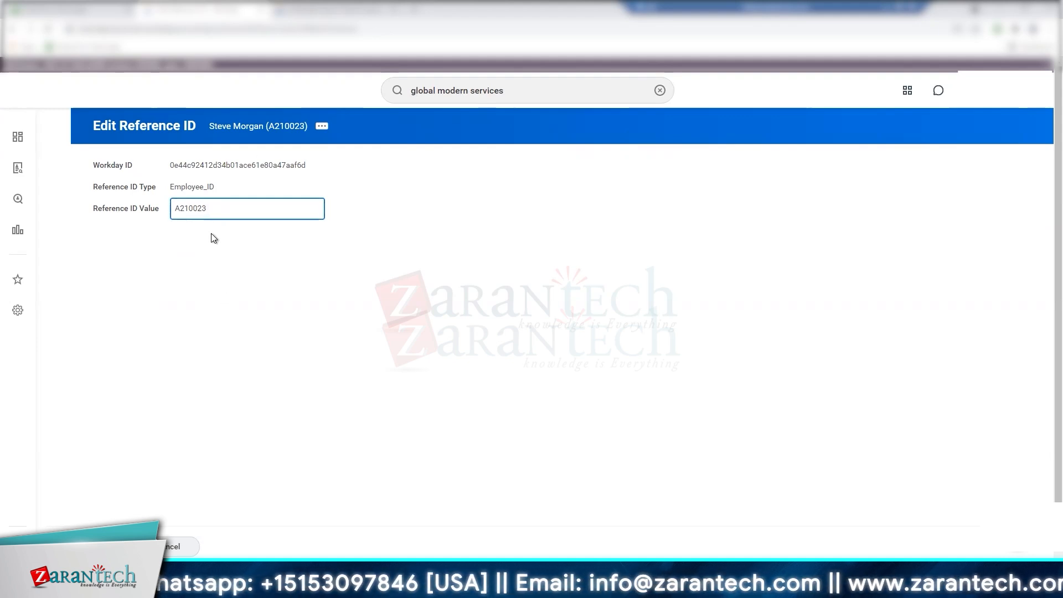
{"action": "mouse_move", "coordinate": [214, 210]}
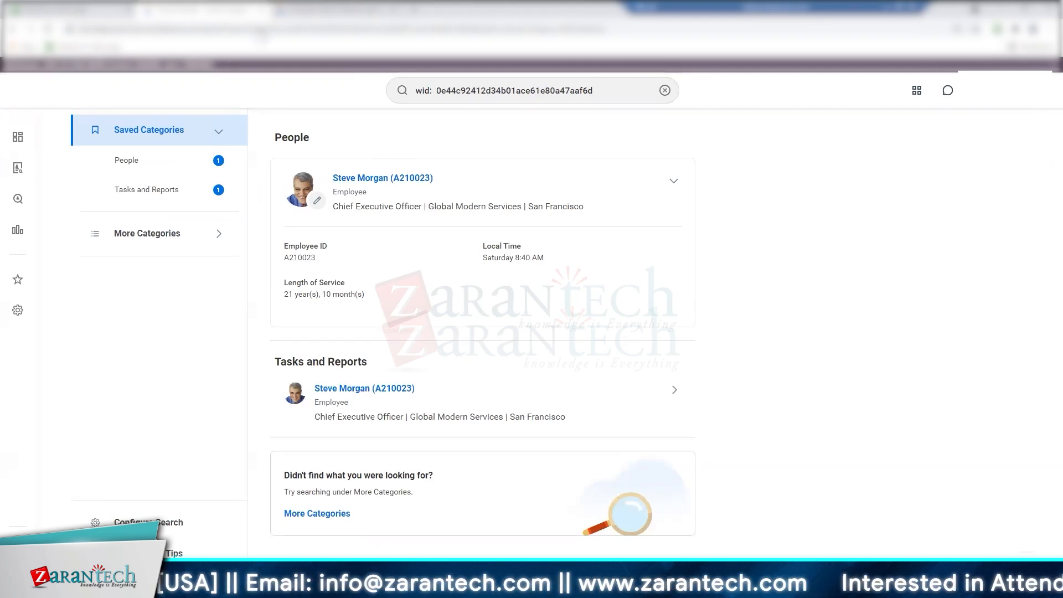
{"action": "left_click", "coordinate": [664, 90]}
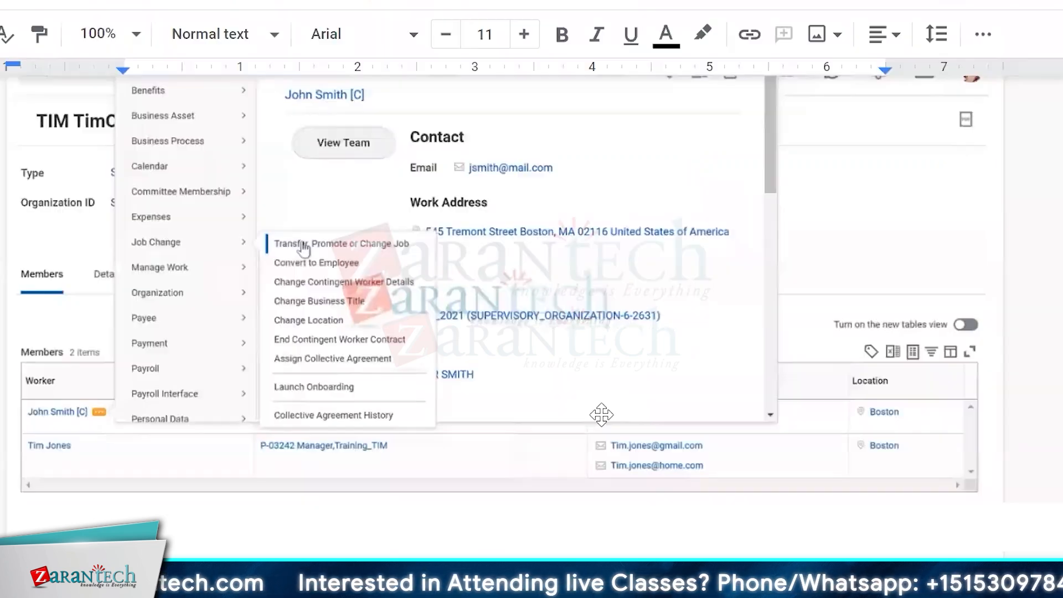
Examine the document's screenshots of the contingent worker's Job Change actions, the Convert to Employee form and its hire date and job details
{"action": "scroll", "coordinate": [601, 415], "scroll_direction": "up", "scroll_amount": 3}
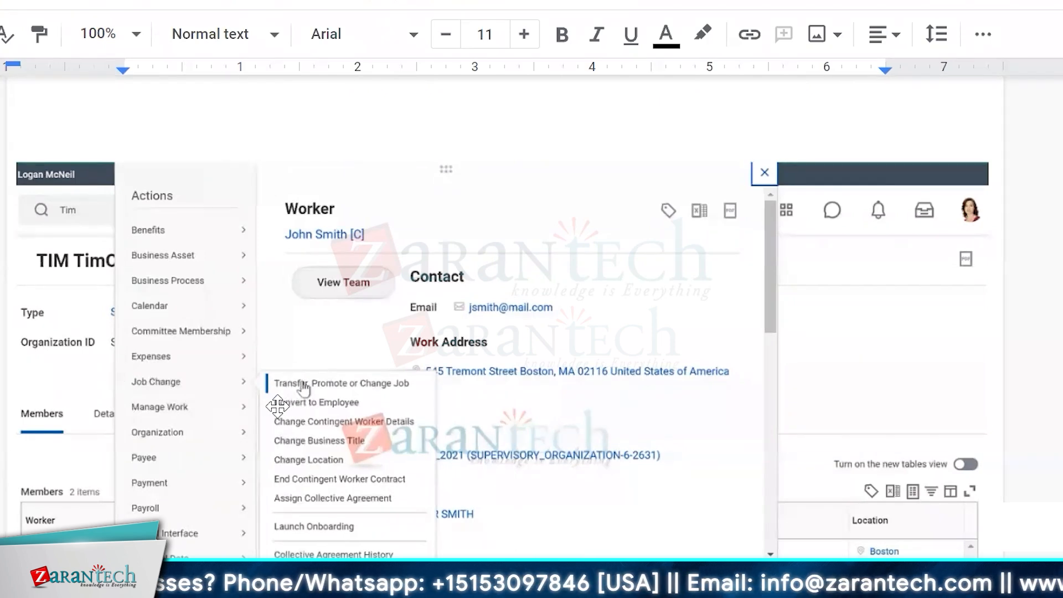
{"action": "scroll", "coordinate": [1012, 502], "scroll_direction": "down", "scroll_amount": 1}
{"action": "scroll", "coordinate": [992, 491], "scroll_direction": "down", "scroll_amount": 7}
{"action": "scroll", "coordinate": [128, 510], "scroll_direction": "up", "scroll_amount": 3}
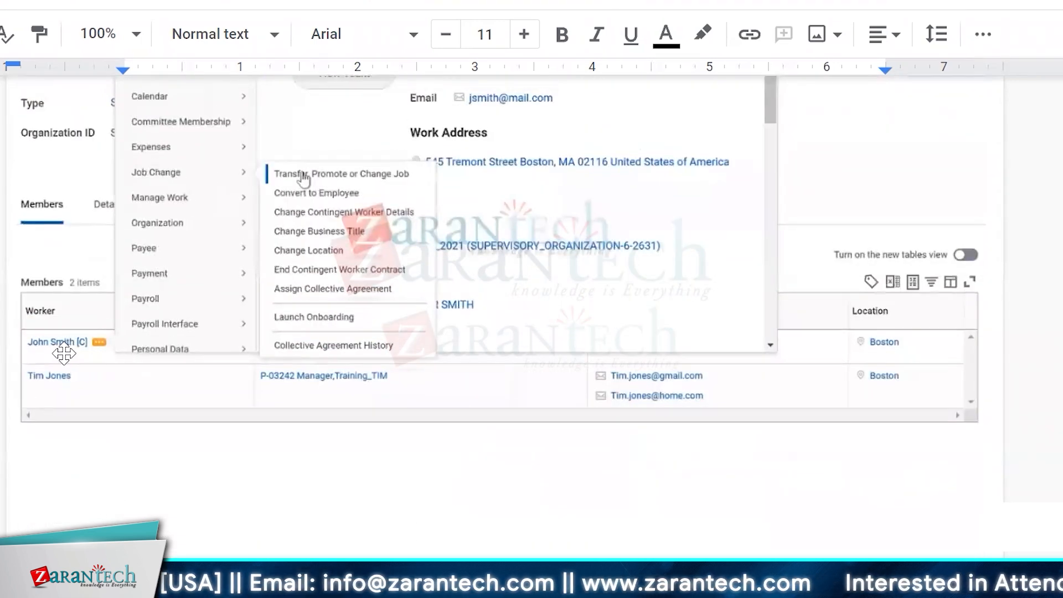
{"action": "scroll", "coordinate": [270, 543], "scroll_direction": "down", "scroll_amount": 6}
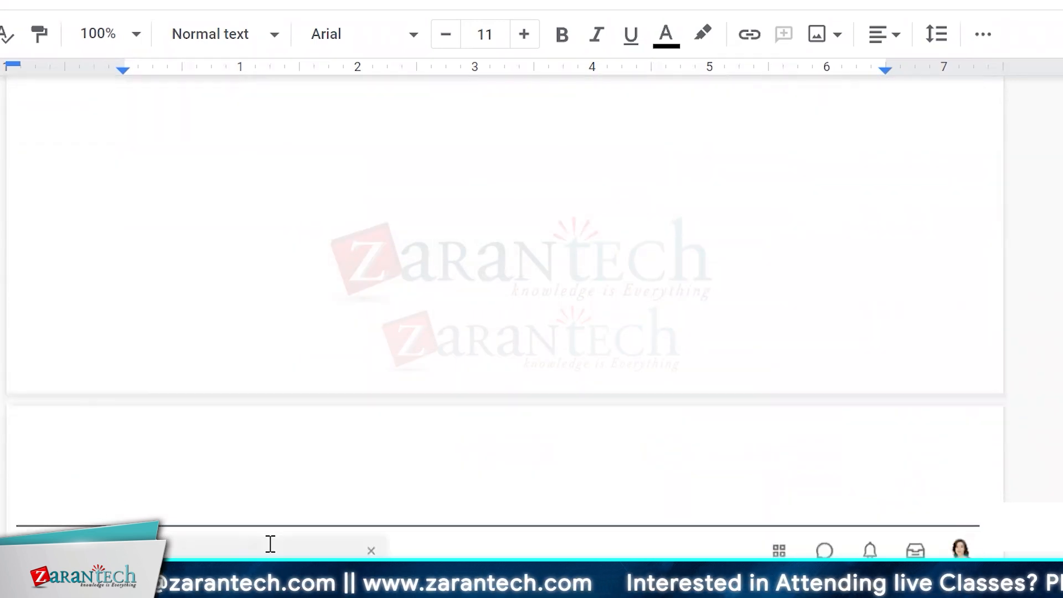
{"action": "scroll", "coordinate": [269, 543], "scroll_direction": "down", "scroll_amount": 9}
{"action": "scroll", "coordinate": [209, 481], "scroll_direction": "up", "scroll_amount": 2}
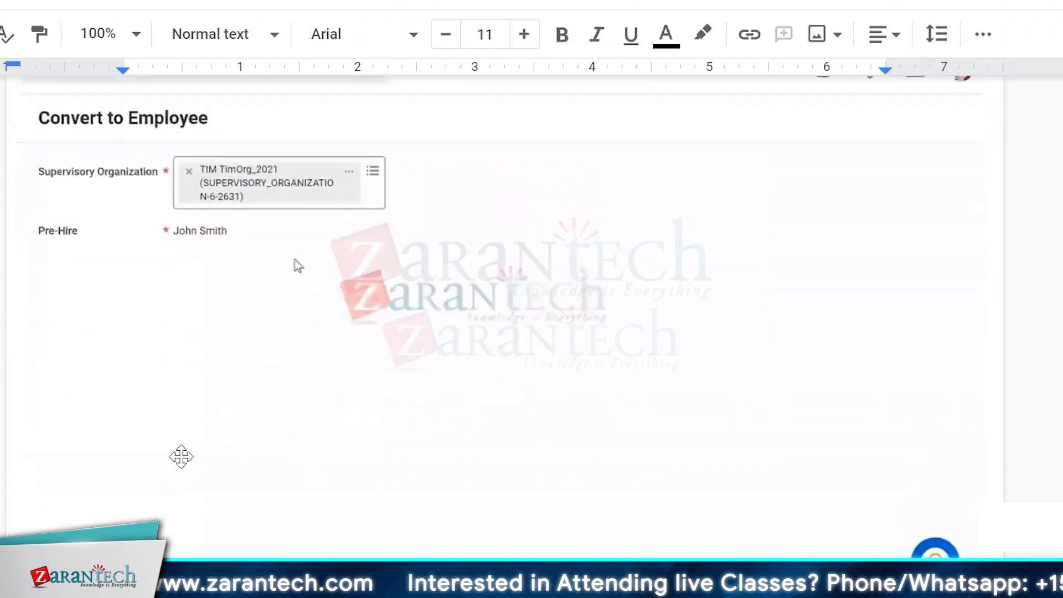
{"action": "scroll", "coordinate": [52, 238], "scroll_direction": "up", "scroll_amount": 2}
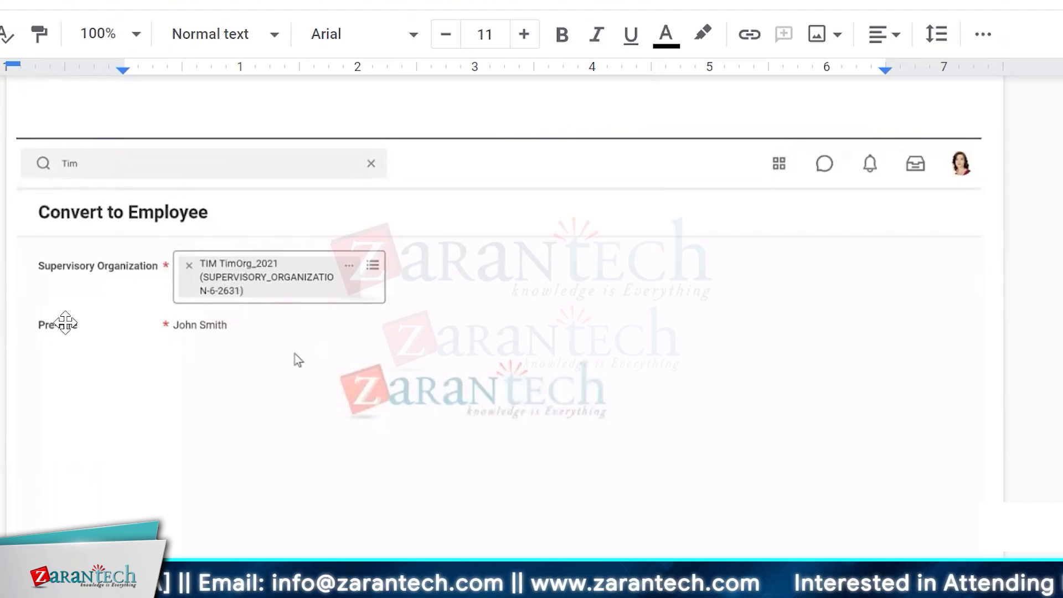
{"action": "scroll", "coordinate": [239, 349], "scroll_direction": "down", "scroll_amount": 3}
{"action": "scroll", "coordinate": [238, 350], "scroll_direction": "down", "scroll_amount": 10}
{"action": "scroll", "coordinate": [222, 343], "scroll_direction": "down", "scroll_amount": 3}
{"action": "scroll", "coordinate": [219, 347], "scroll_direction": "up", "scroll_amount": 3}
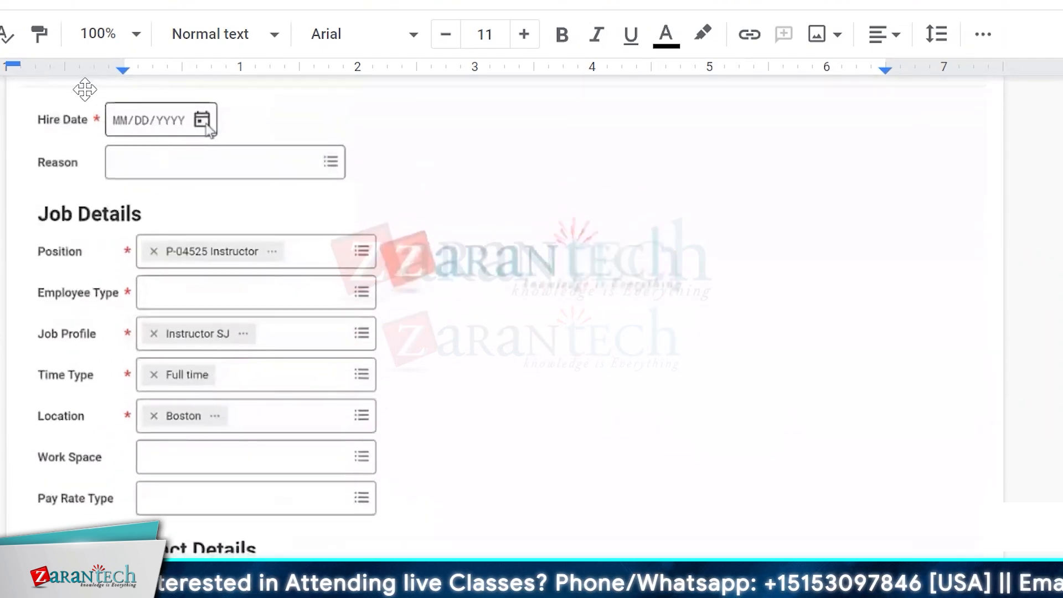
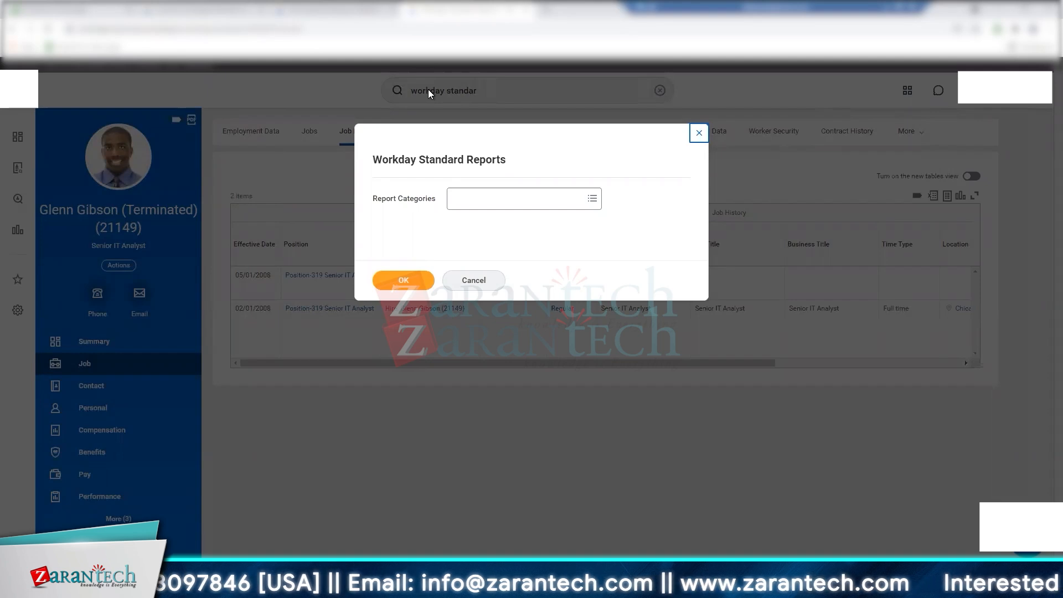
Run Workday Standard Reports for the Personal Data category and browse to the Form I-9 Process Status and ID Information reports
{"action": "left_click", "coordinate": [528, 202]}
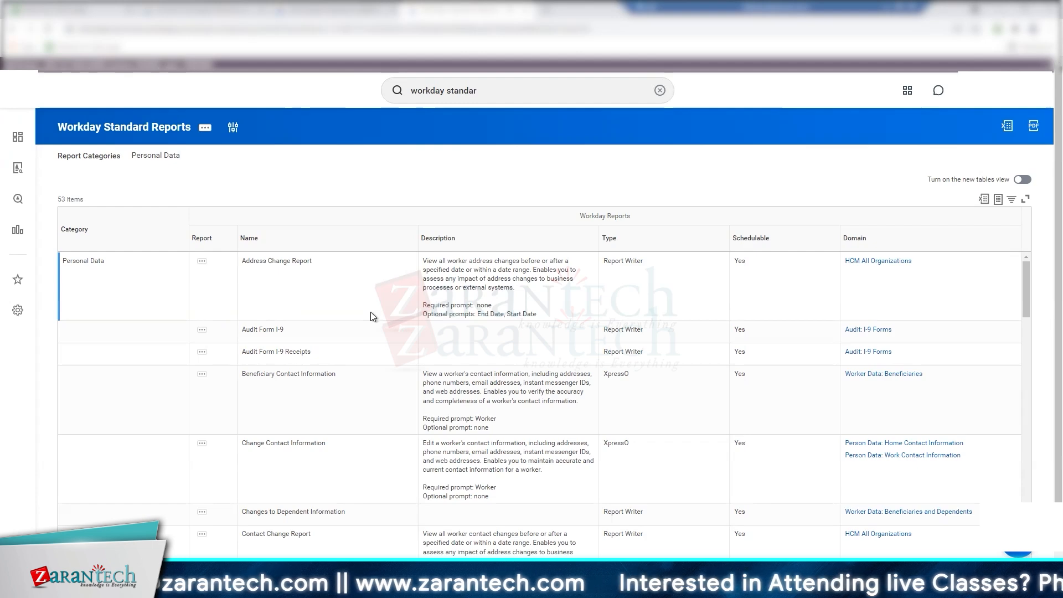
{"action": "scroll", "coordinate": [371, 313], "scroll_direction": "down", "scroll_amount": 10}
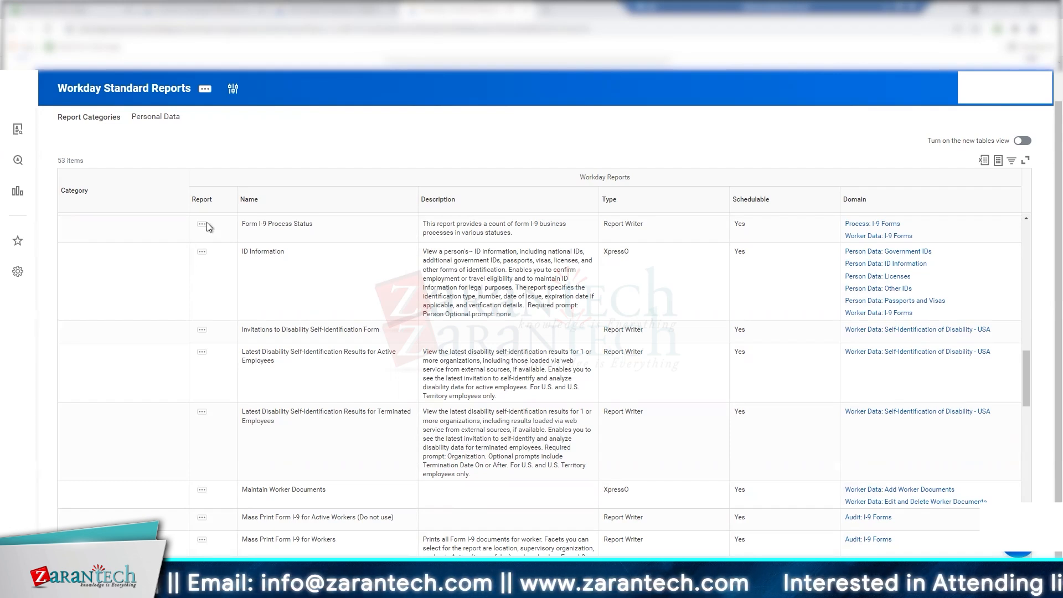
{"action": "left_click", "coordinate": [278, 253]}
{"action": "left_click", "coordinate": [281, 224]}
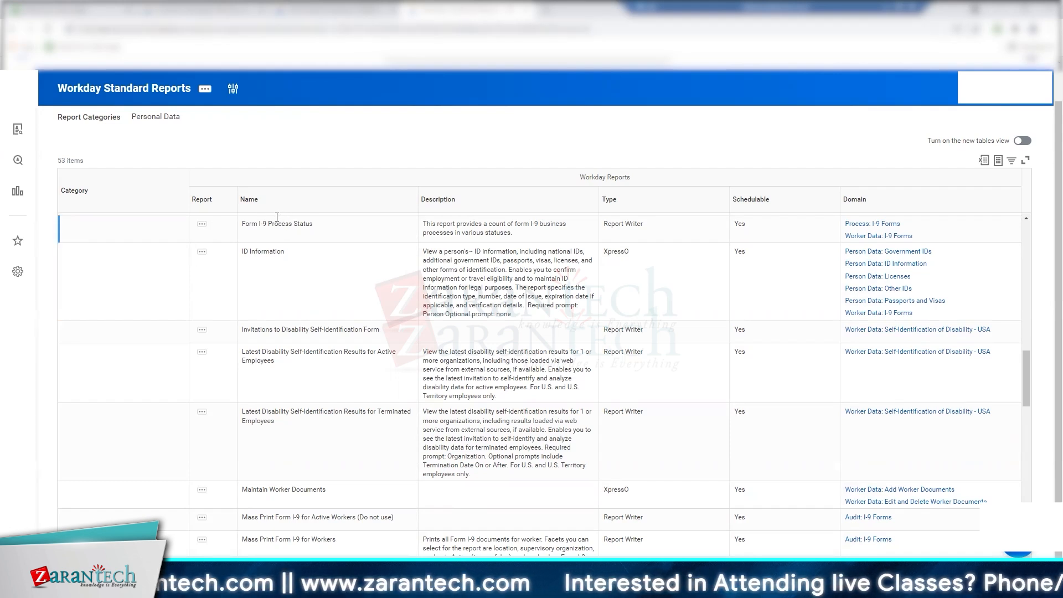
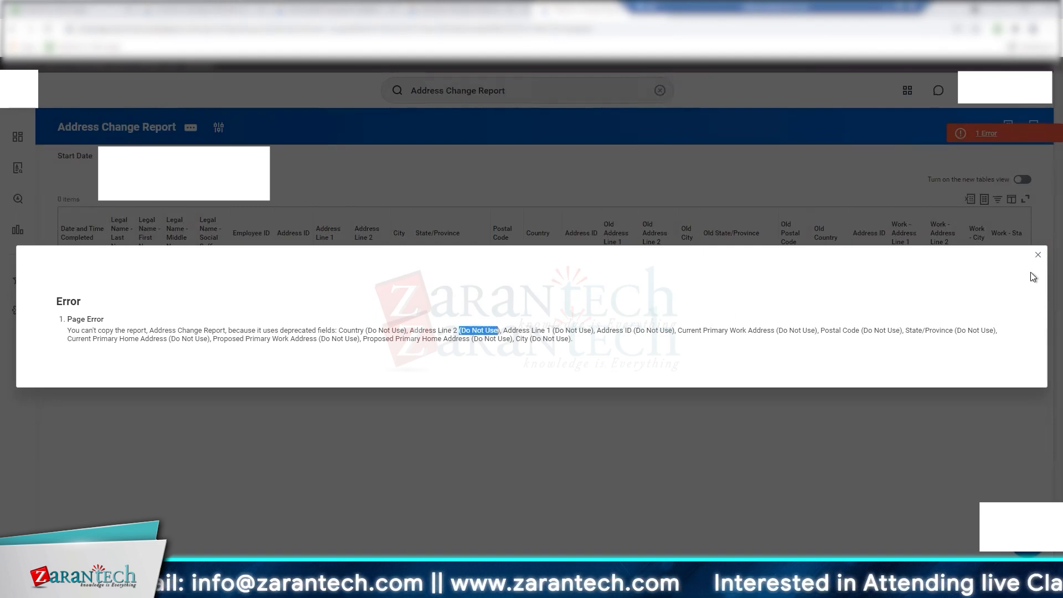
Dismiss the report error, return to the standard reports list and copy the report name Changes to Dependent Information
{"action": "left_click", "coordinate": [1038, 255]}
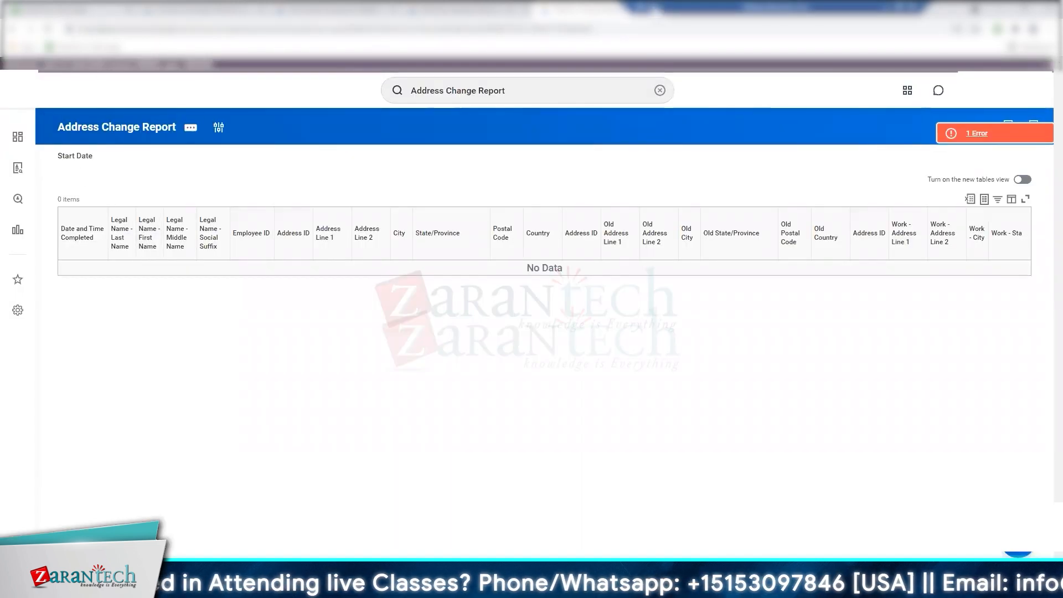
{"action": "left_click", "coordinate": [468, 11]}
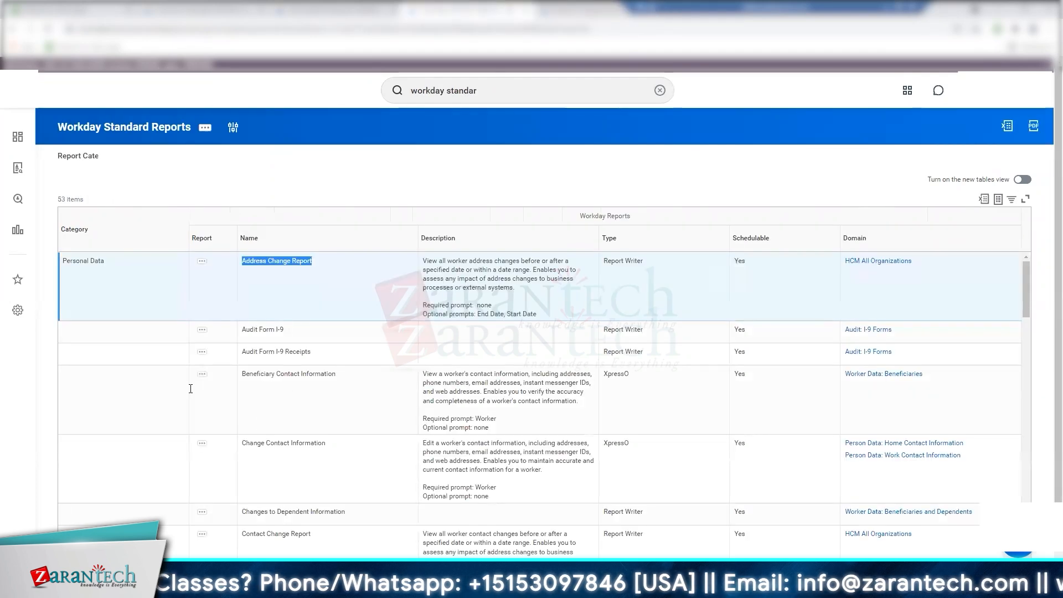
{"action": "scroll", "coordinate": [292, 528], "scroll_direction": "down", "scroll_amount": 1}
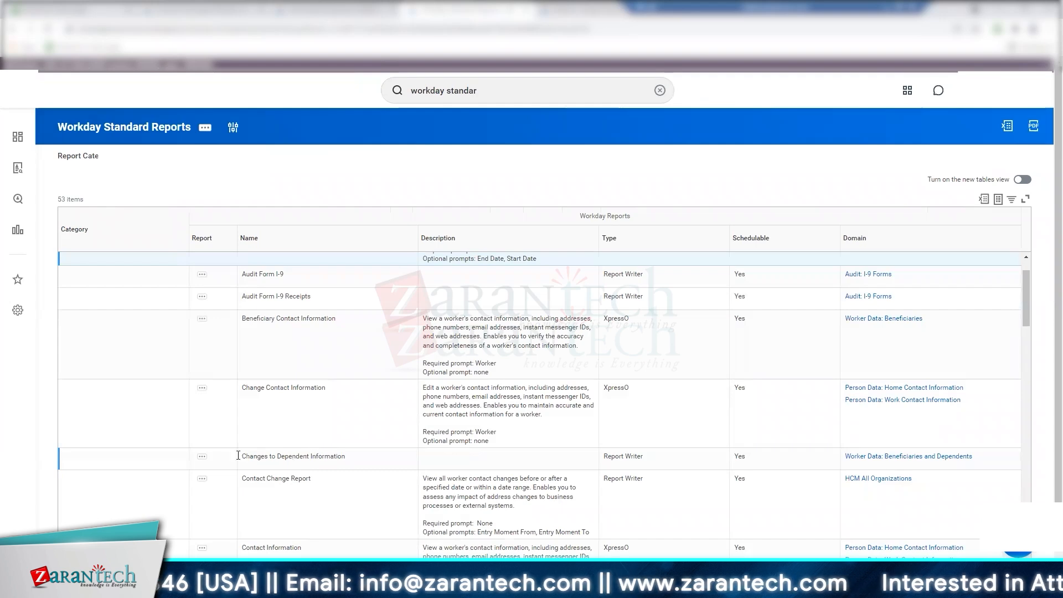
{"action": "triple_click", "coordinate": [334, 458]}
{"action": "key", "text": "ctrl+c"}
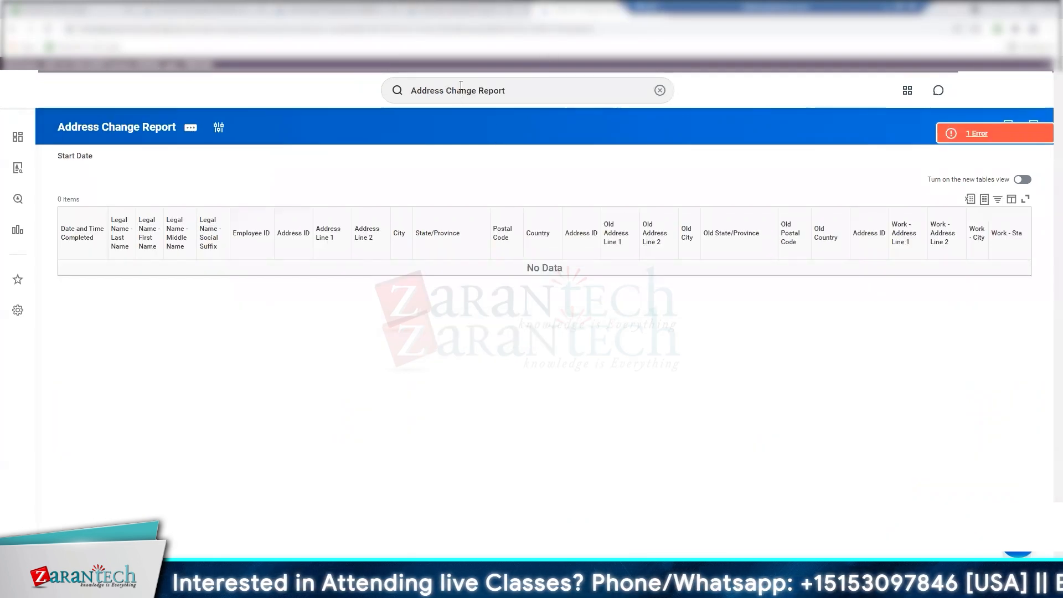
Search for the report Changes to Dependent Information in place of Address Change Report
{"action": "left_click", "coordinate": [462, 89]}
{"action": "triple_click", "coordinate": [462, 89]}
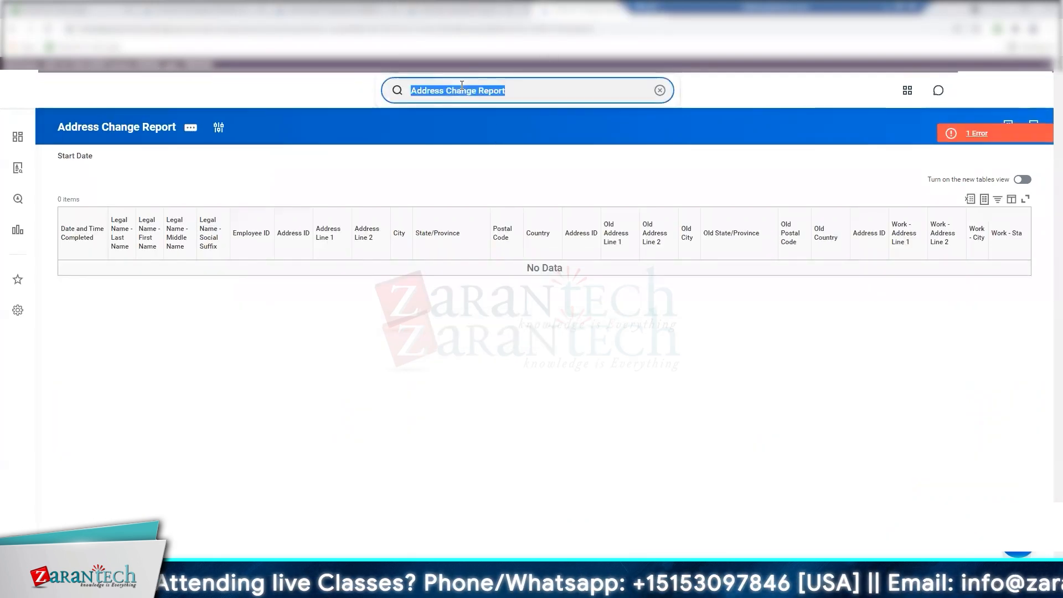
{"action": "key", "text": "ctrl+v"}
{"action": "key", "text": "Return"}
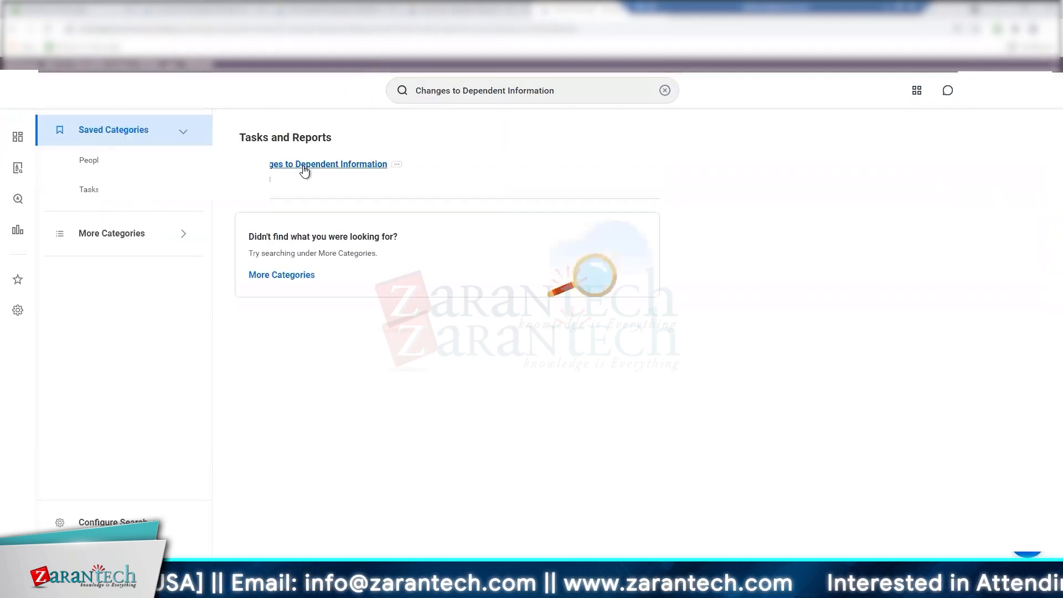
Run the Changes to Dependent Information report with Start_Date set to 04/01/2020
{"action": "left_click", "coordinate": [304, 168]}
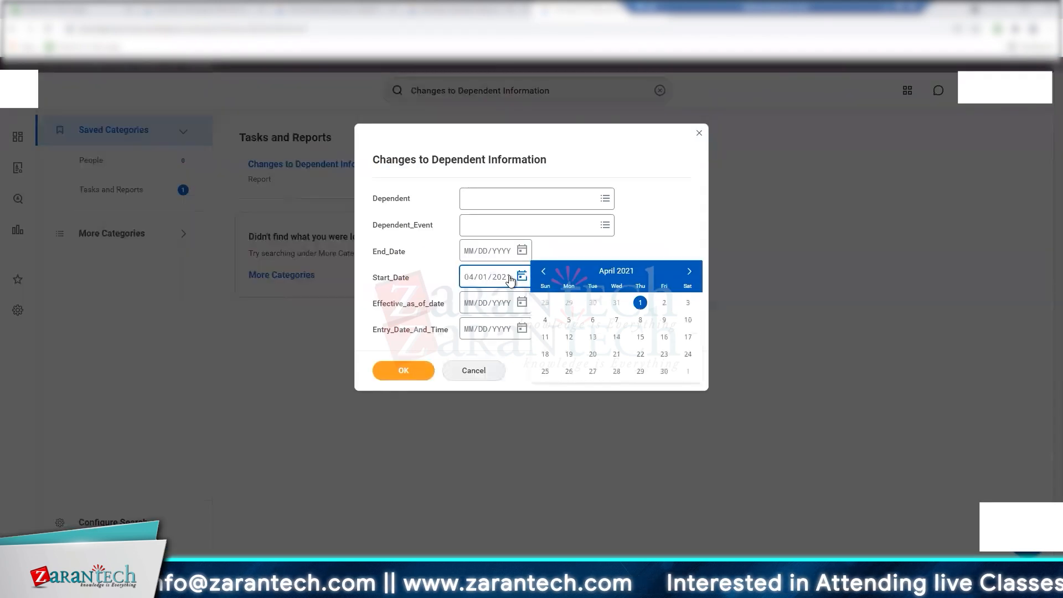
{"action": "left_click", "coordinate": [505, 277]}
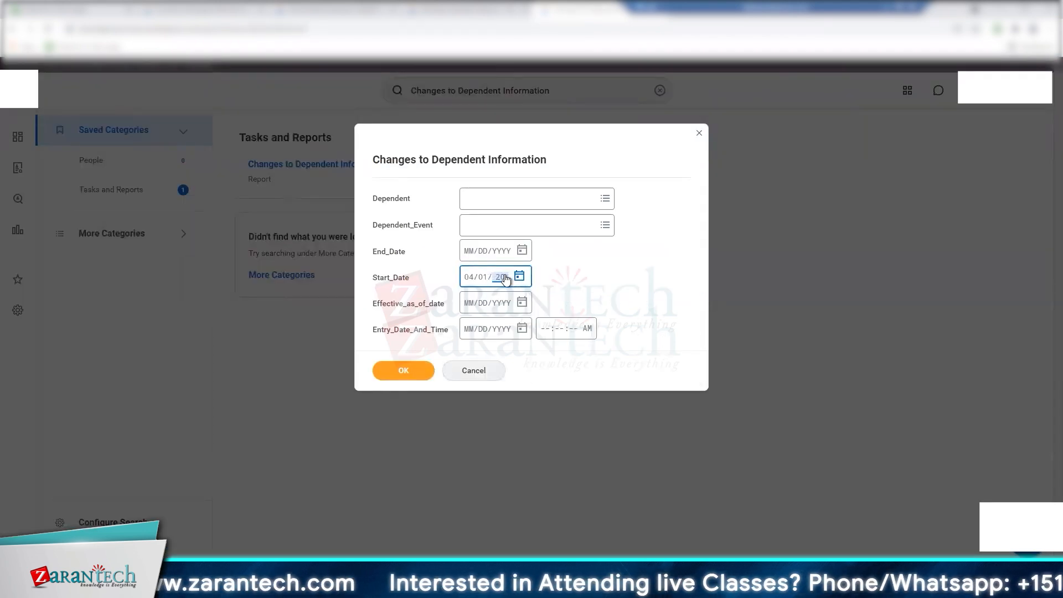
{"action": "left_click", "coordinate": [399, 371]}
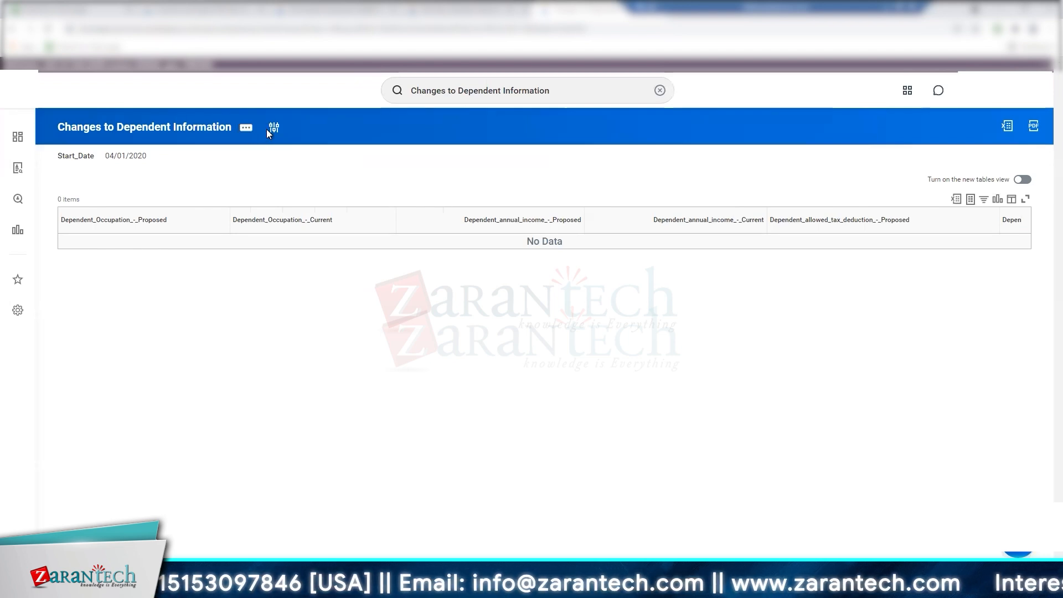
Copy the standard report to a custom report, replacing the copy suffix in its name with a first name, and review its columns
{"action": "left_click", "coordinate": [246, 129]}
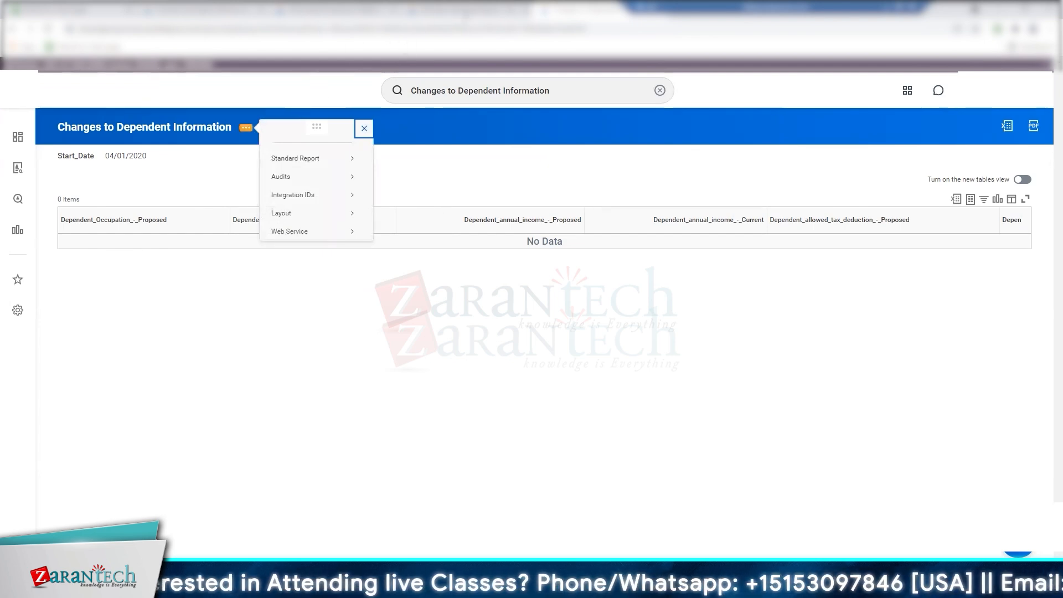
{"action": "key", "text": "ctrl+shift+Tab"}
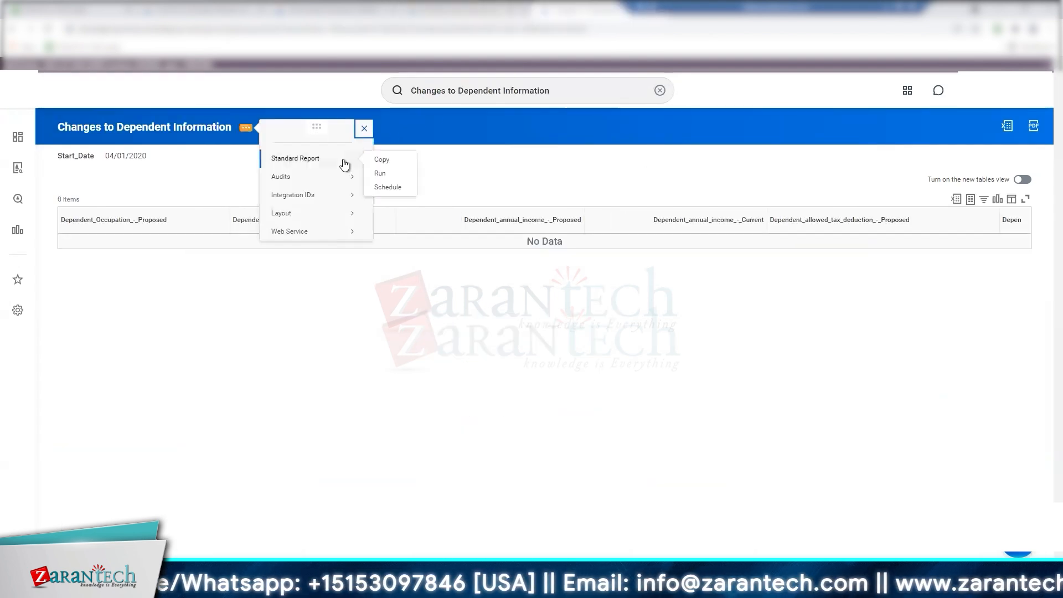
{"action": "left_click", "coordinate": [382, 160]}
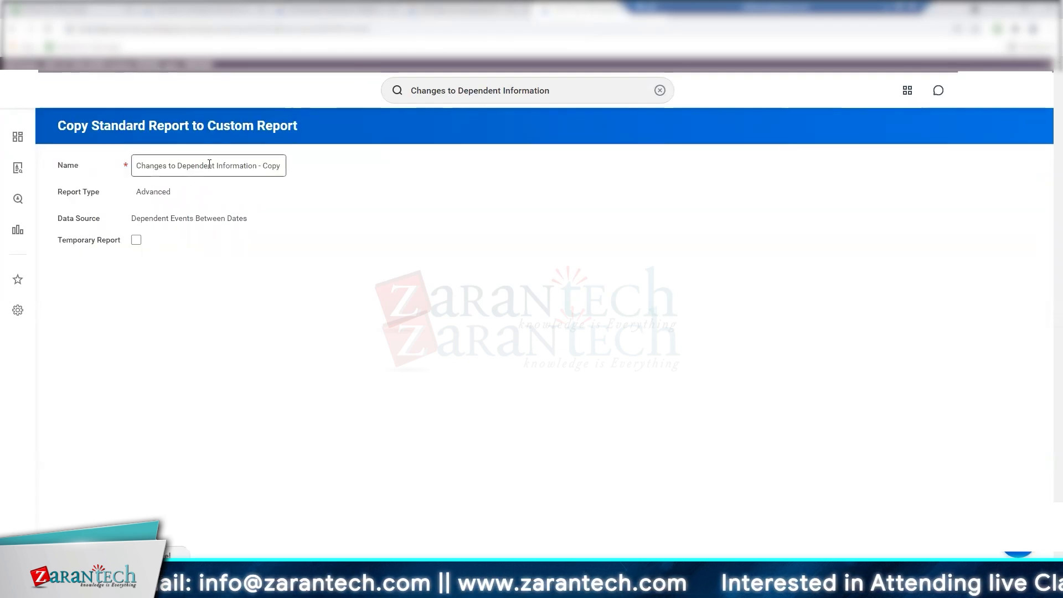
{"action": "left_click_drag", "start_coordinate": [284, 166], "coordinate": [256, 166]}
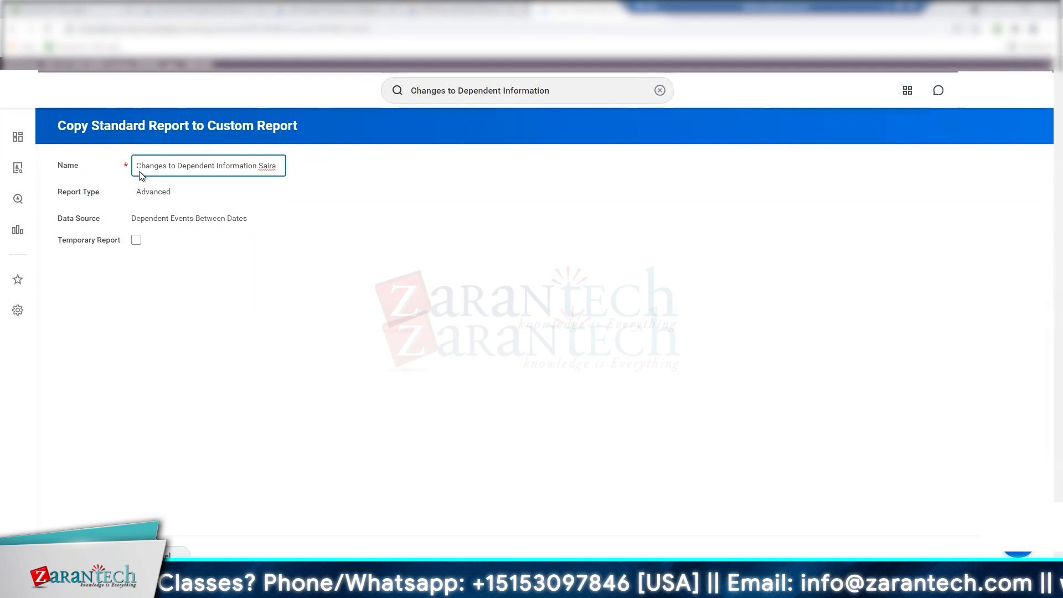
{"action": "left_click", "coordinate": [143, 480]}
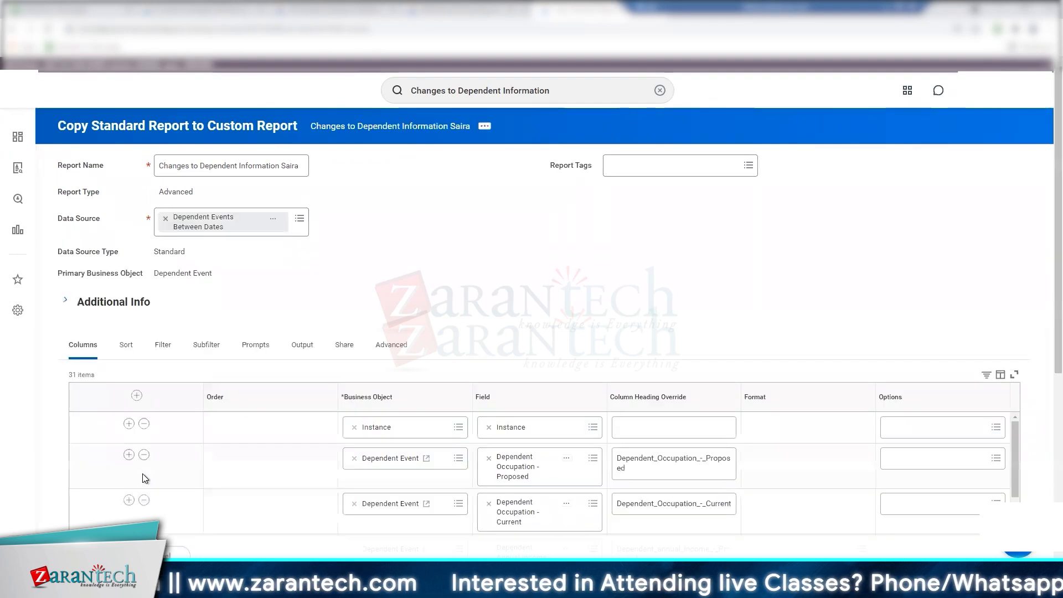
{"action": "scroll", "coordinate": [1045, 321], "scroll_direction": "down", "scroll_amount": 4}
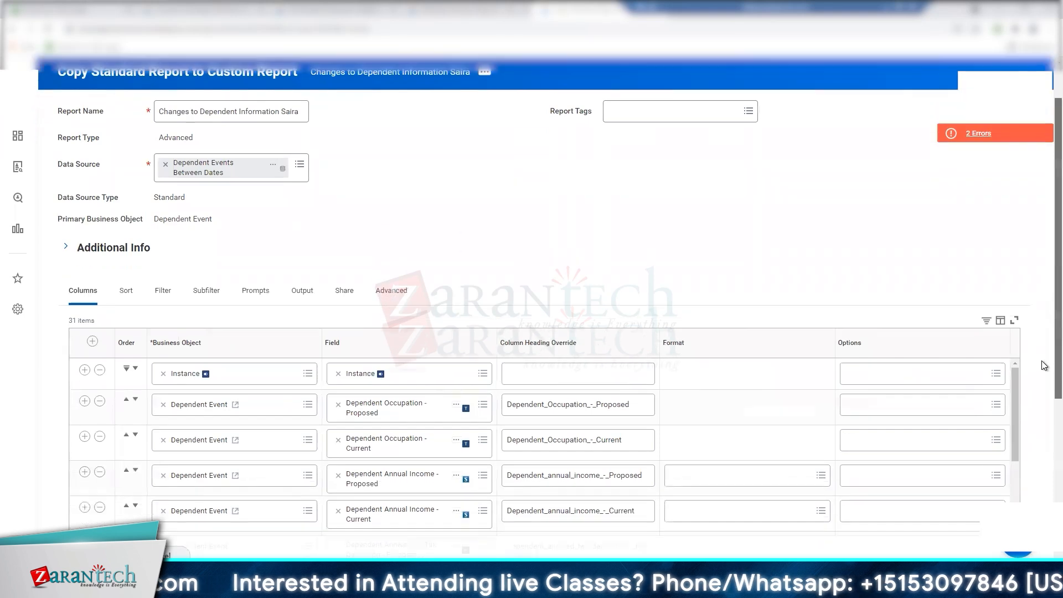
{"action": "scroll", "coordinate": [1044, 421], "scroll_direction": "down", "scroll_amount": 2}
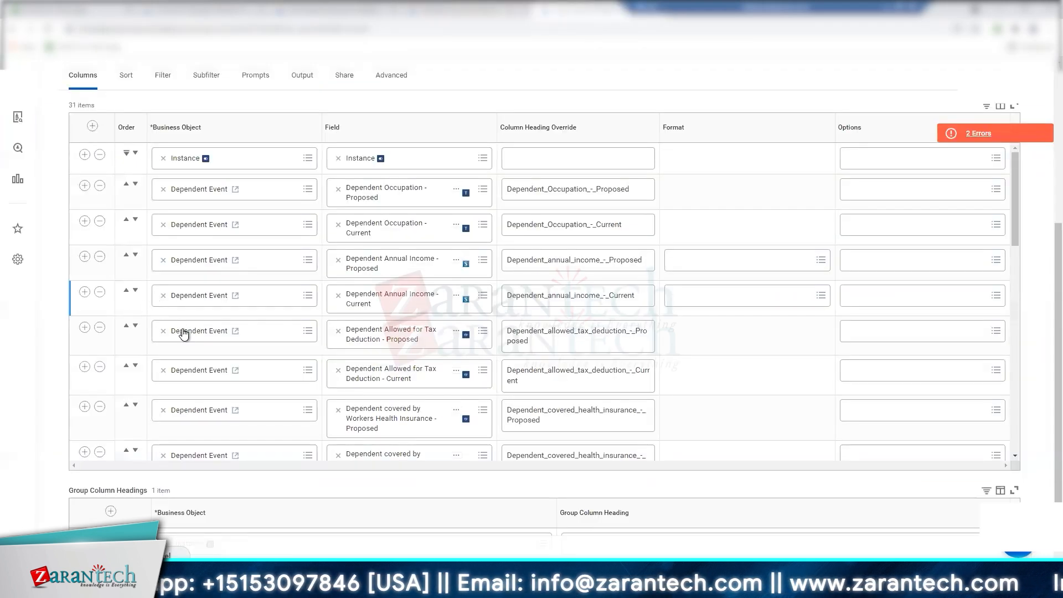
Finish reviewing the copied report's columns, return to the original report and search again for Changes to Dependent Information
{"action": "scroll", "coordinate": [182, 332], "scroll_direction": "up", "scroll_amount": 1}
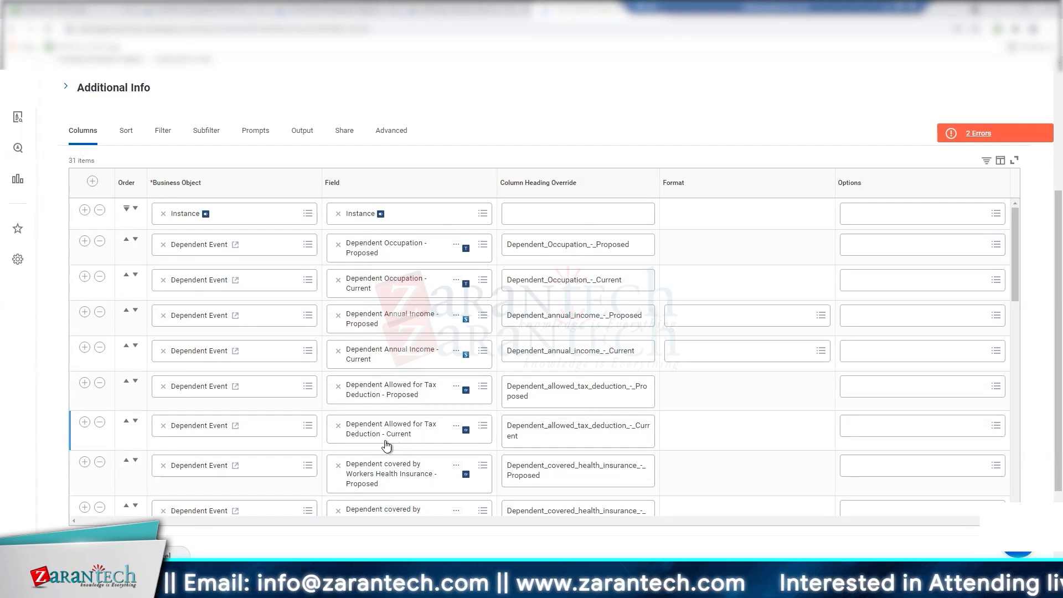
{"action": "scroll", "coordinate": [384, 443], "scroll_direction": "up", "scroll_amount": 5}
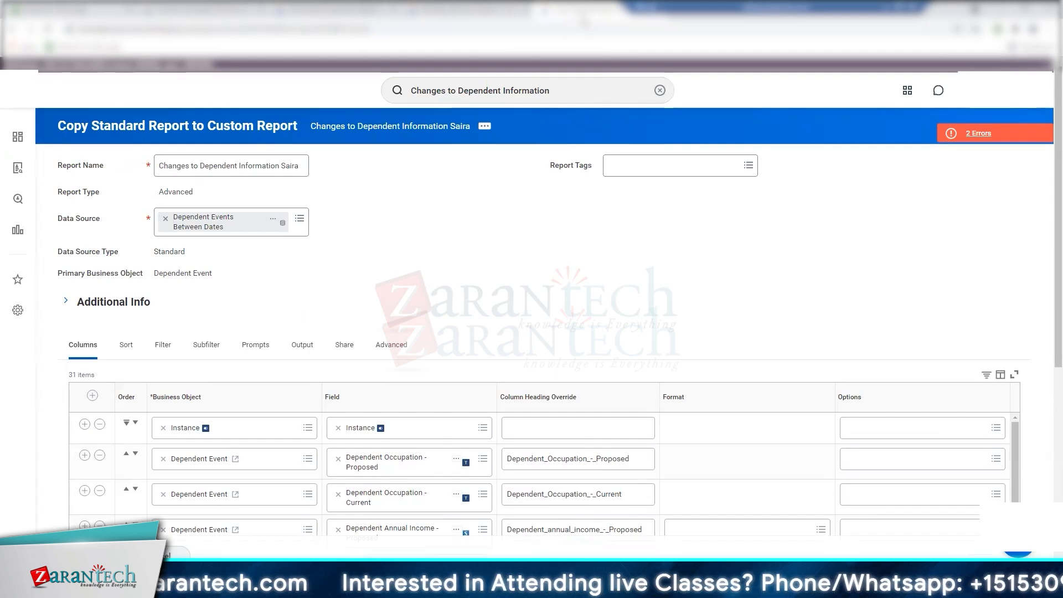
{"action": "left_click_drag", "start_coordinate": [714, 9], "coordinate": [482, 2]}
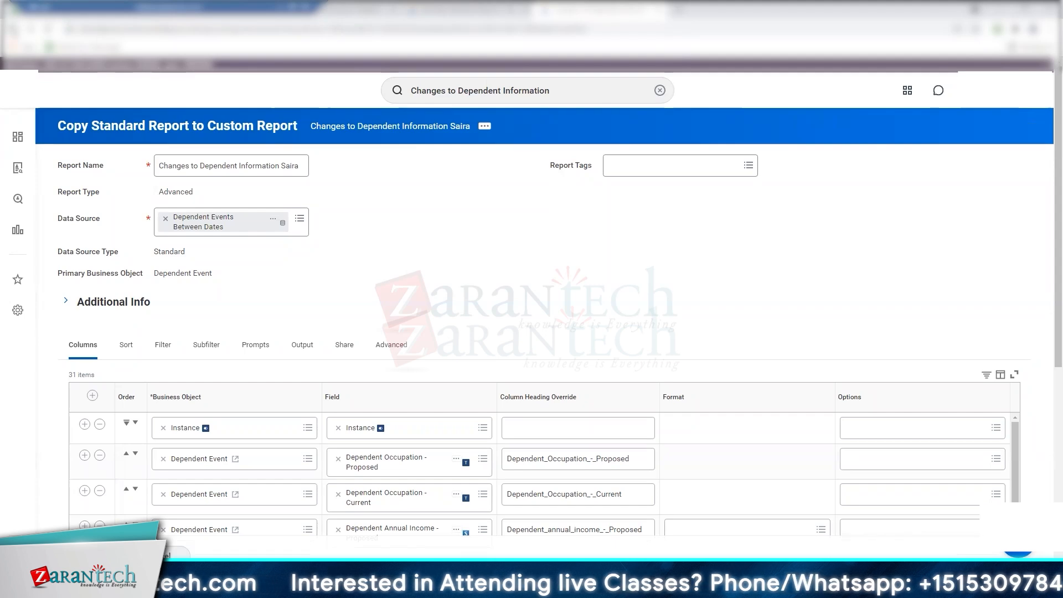
{"action": "left_click", "coordinate": [568, 94]}
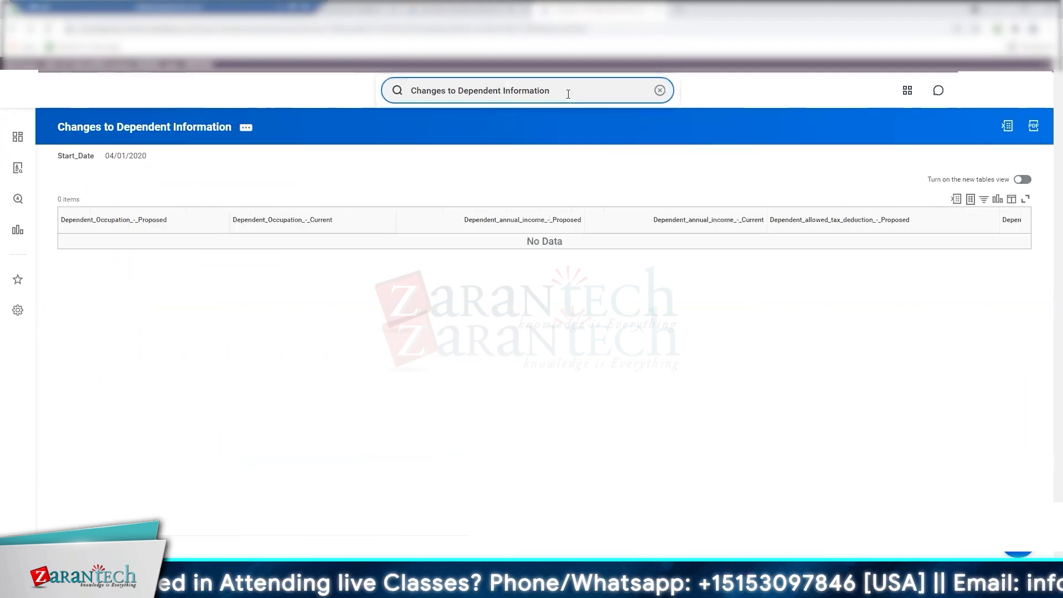
{"action": "key", "text": "Return"}
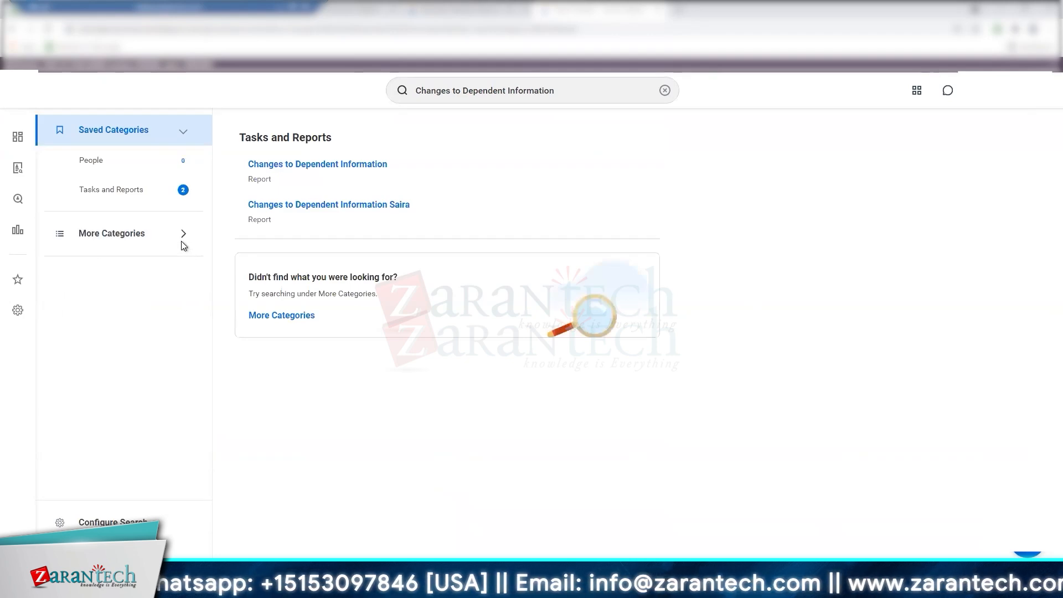
Examine the additional search categories and the saved and more category lists in the search configuration, closing it without saving
{"action": "left_click", "coordinate": [182, 234]}
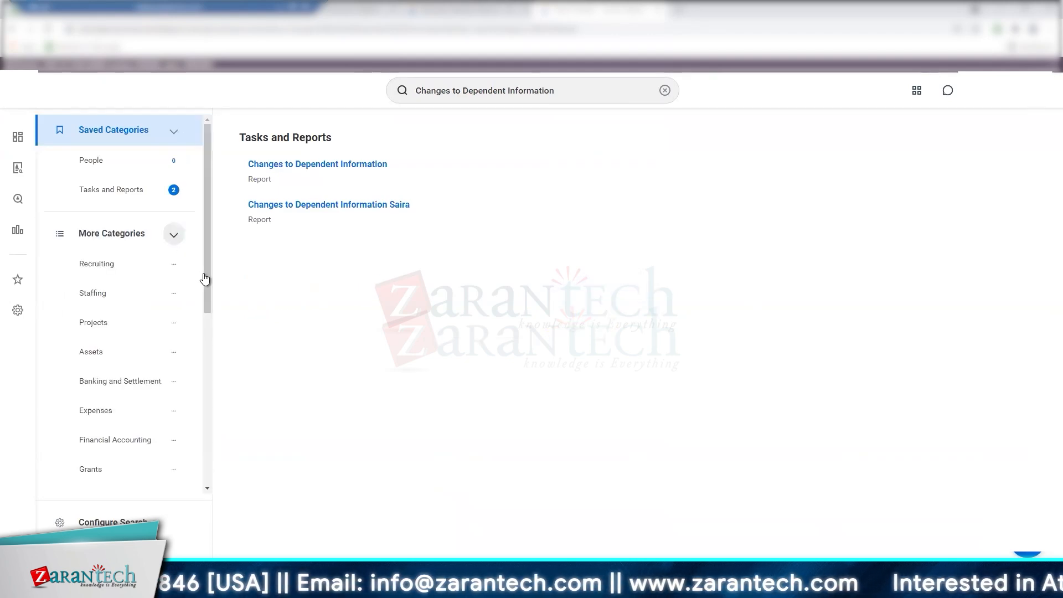
{"action": "scroll", "coordinate": [210, 481], "scroll_direction": "down", "scroll_amount": 4}
{"action": "scroll", "coordinate": [210, 495], "scroll_direction": "down", "scroll_amount": 2}
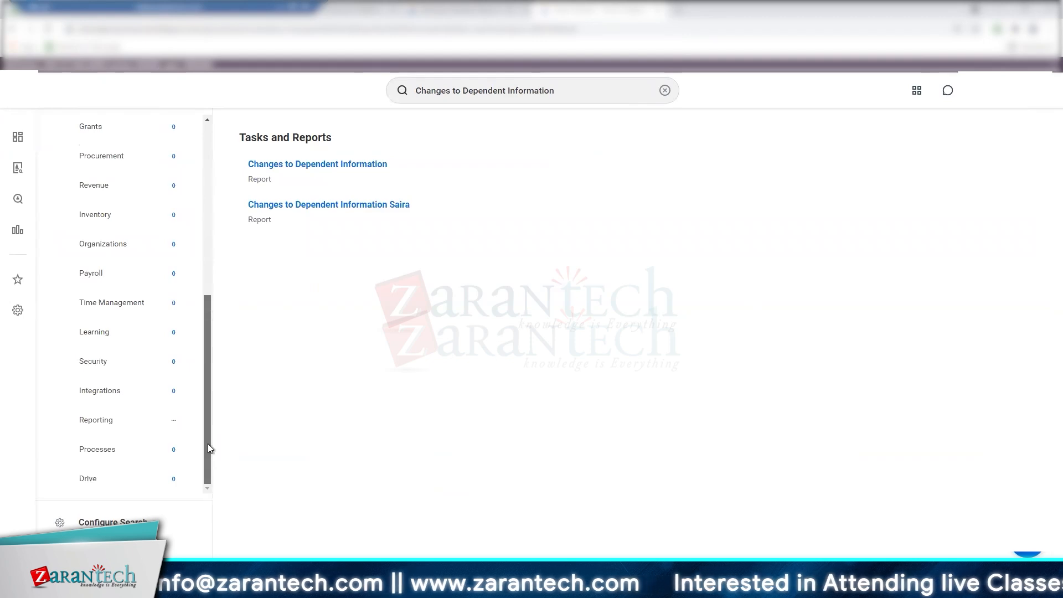
{"action": "scroll", "coordinate": [218, 166], "scroll_direction": "up", "scroll_amount": 8}
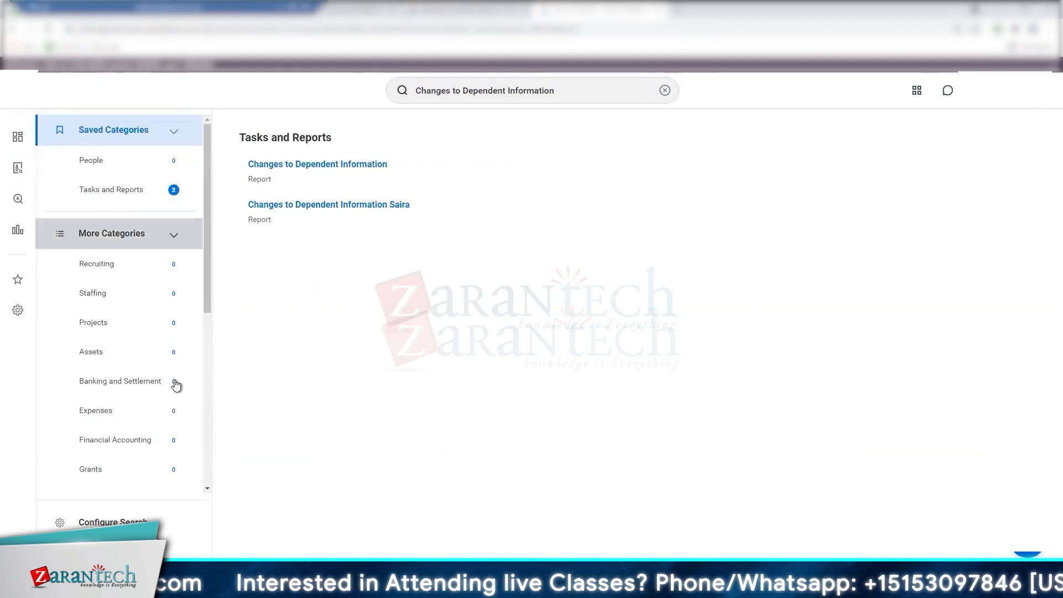
{"action": "left_click", "coordinate": [96, 523]}
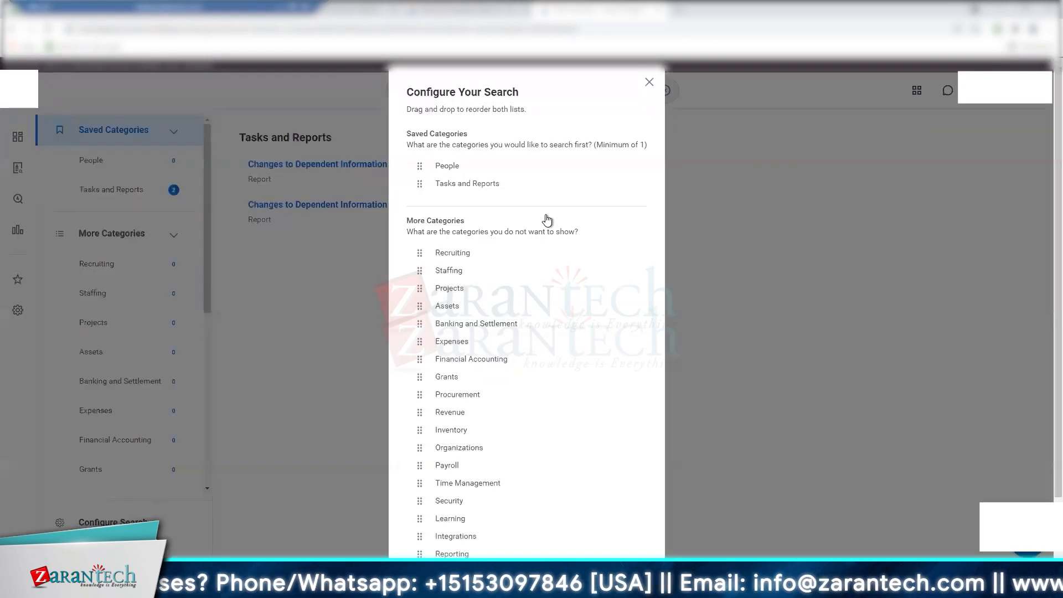
{"action": "scroll", "coordinate": [540, 515], "scroll_direction": "down", "scroll_amount": 2}
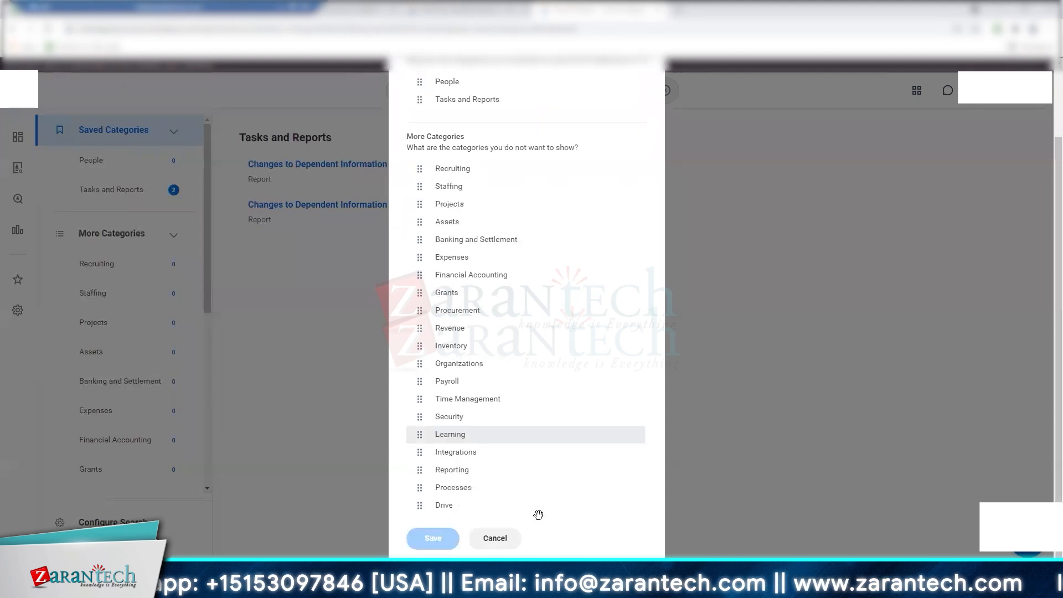
{"action": "scroll", "coordinate": [540, 518], "scroll_direction": "up", "scroll_amount": 2}
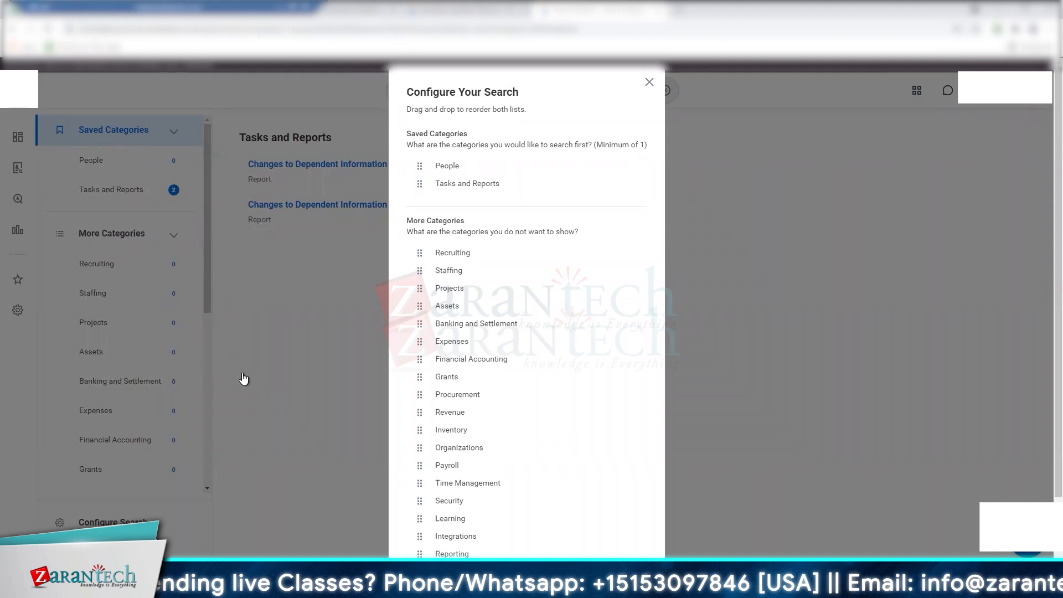
{"action": "scroll", "coordinate": [565, 442], "scroll_direction": "down", "scroll_amount": 2}
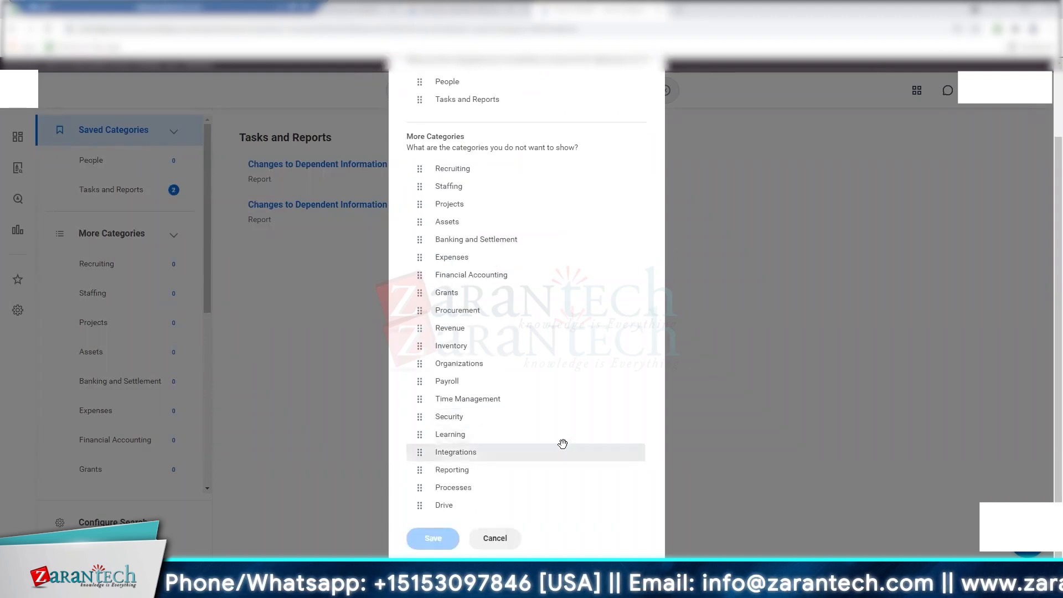
{"action": "scroll", "coordinate": [562, 444], "scroll_direction": "up", "scroll_amount": 2}
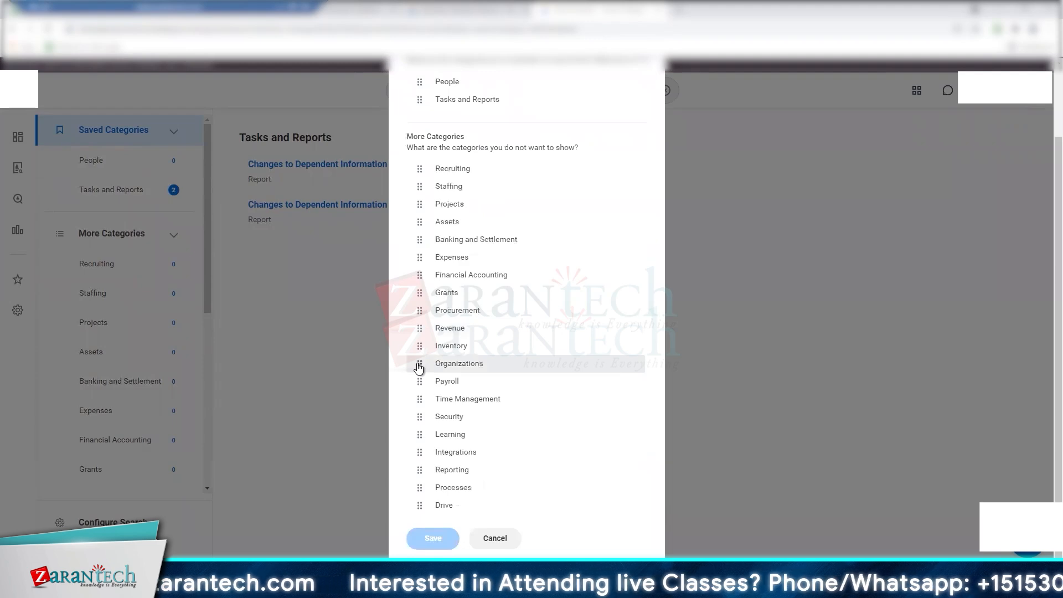
{"action": "scroll", "coordinate": [585, 218], "scroll_direction": "up", "scroll_amount": 3}
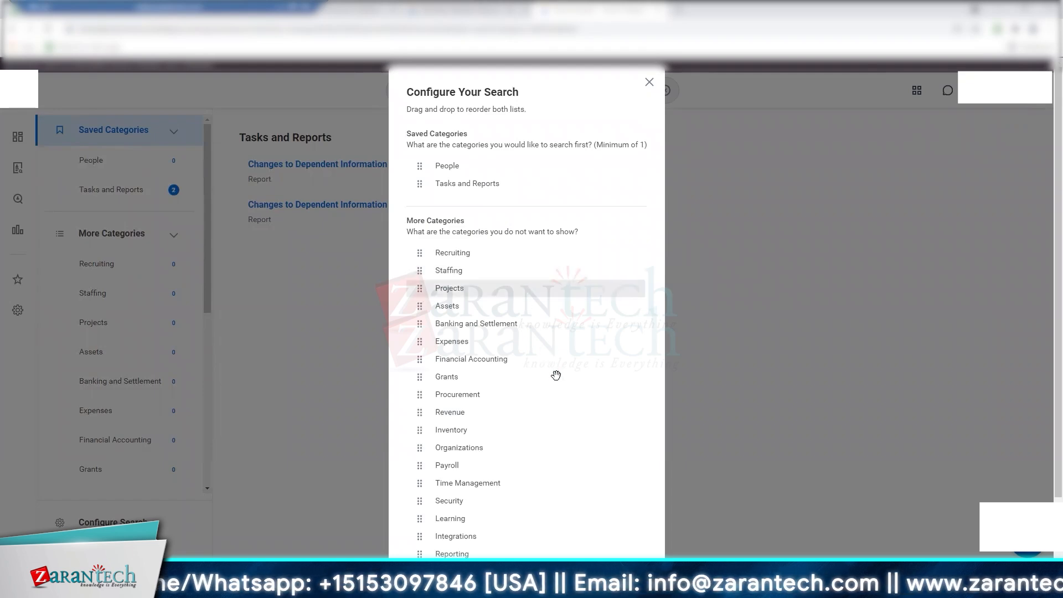
{"action": "scroll", "coordinate": [553, 374], "scroll_direction": "down", "scroll_amount": 2}
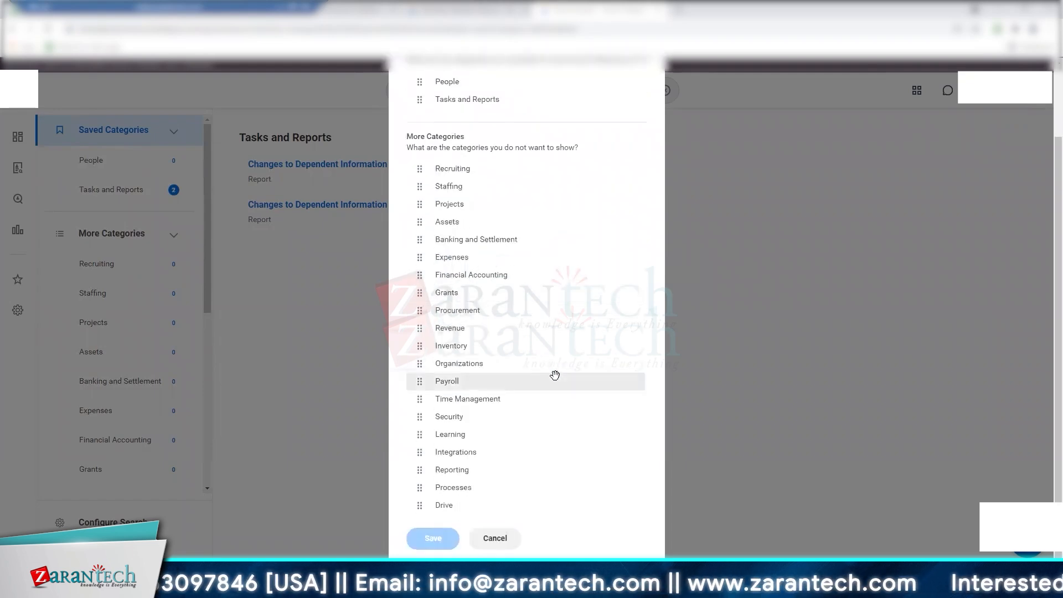
{"action": "scroll", "coordinate": [554, 375], "scroll_direction": "up", "scroll_amount": 2}
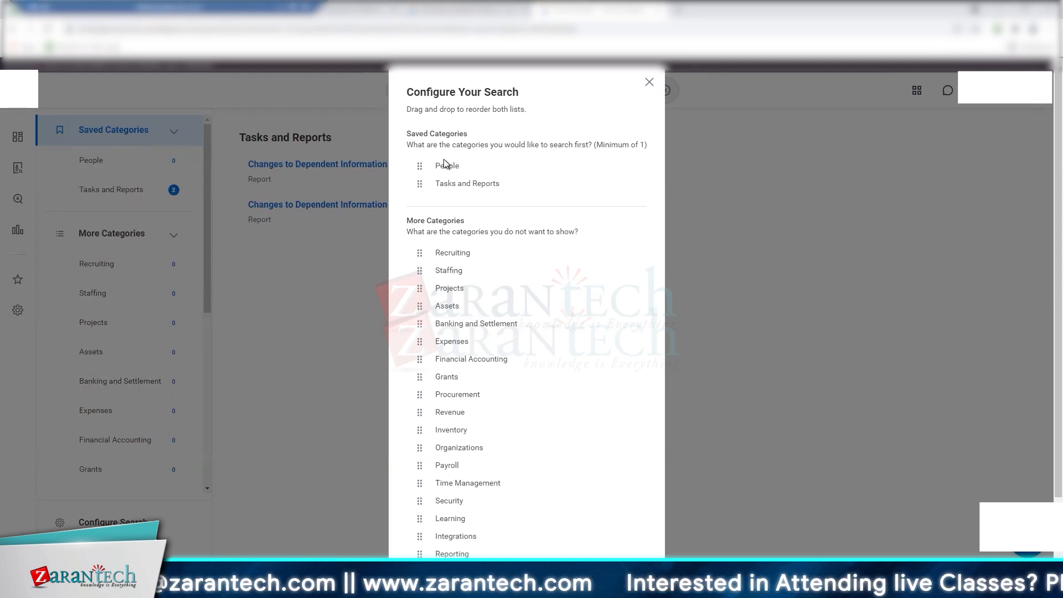
{"action": "scroll", "coordinate": [430, 277], "scroll_direction": "down", "scroll_amount": 2}
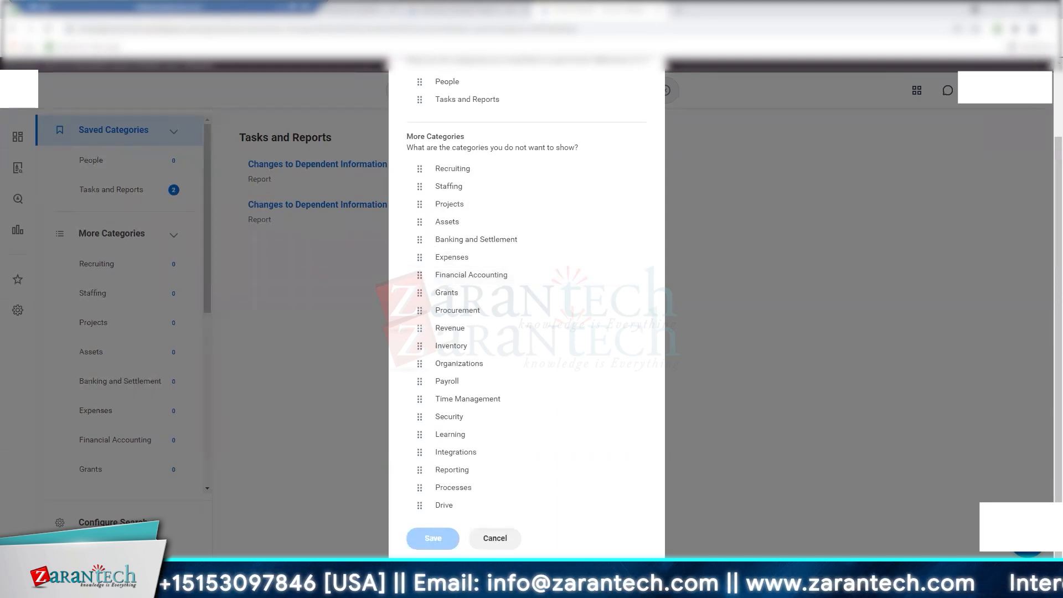
{"action": "left_click", "coordinate": [826, 90]}
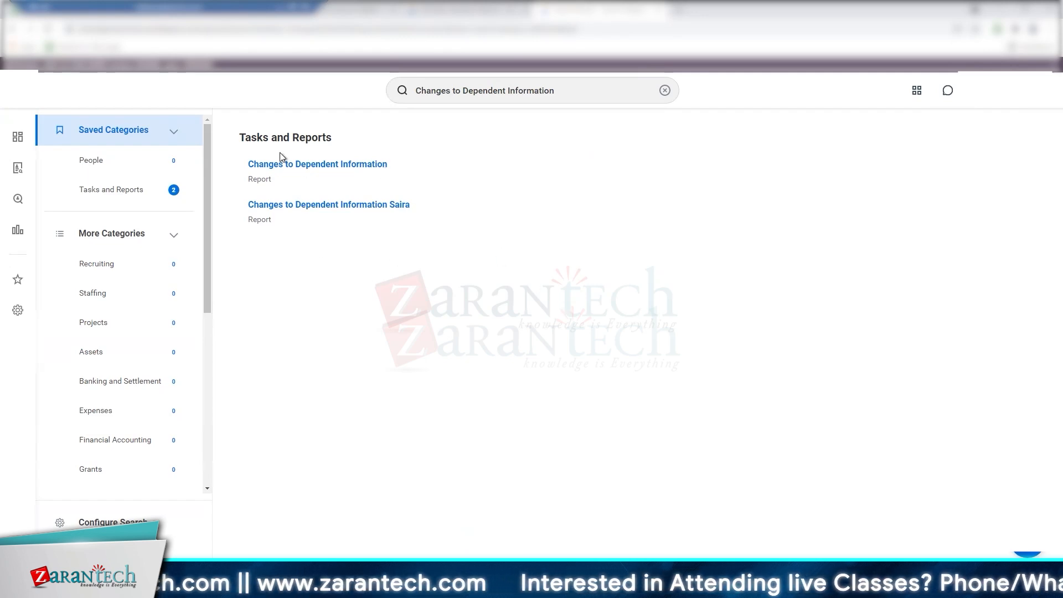
Run the Changes to Dependent Information report with Start_Date set to 11/12/2021
{"action": "mouse_move", "coordinate": [396, 165]}
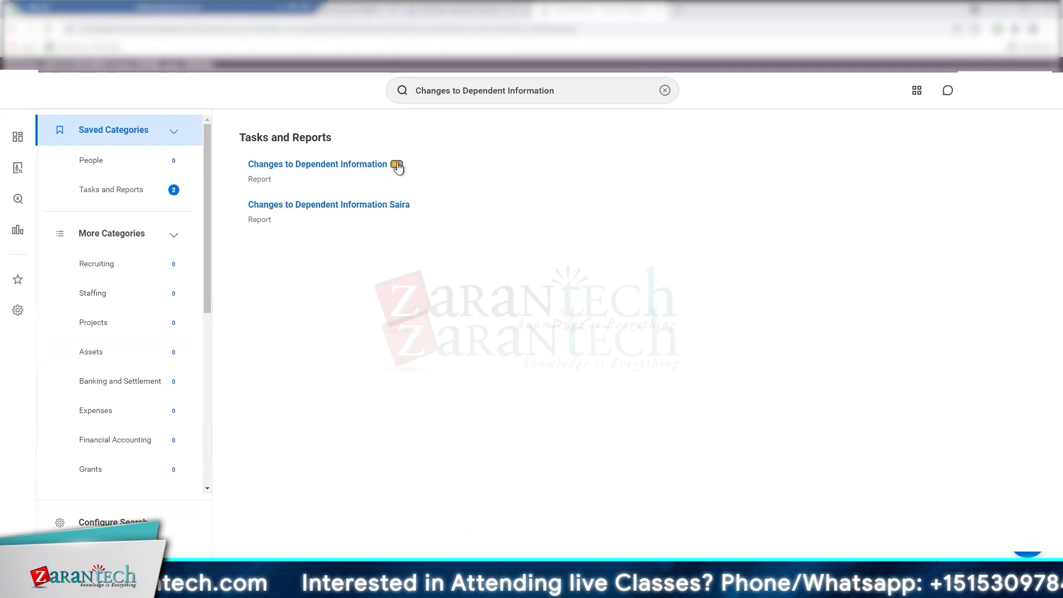
{"action": "left_click", "coordinate": [389, 166]}
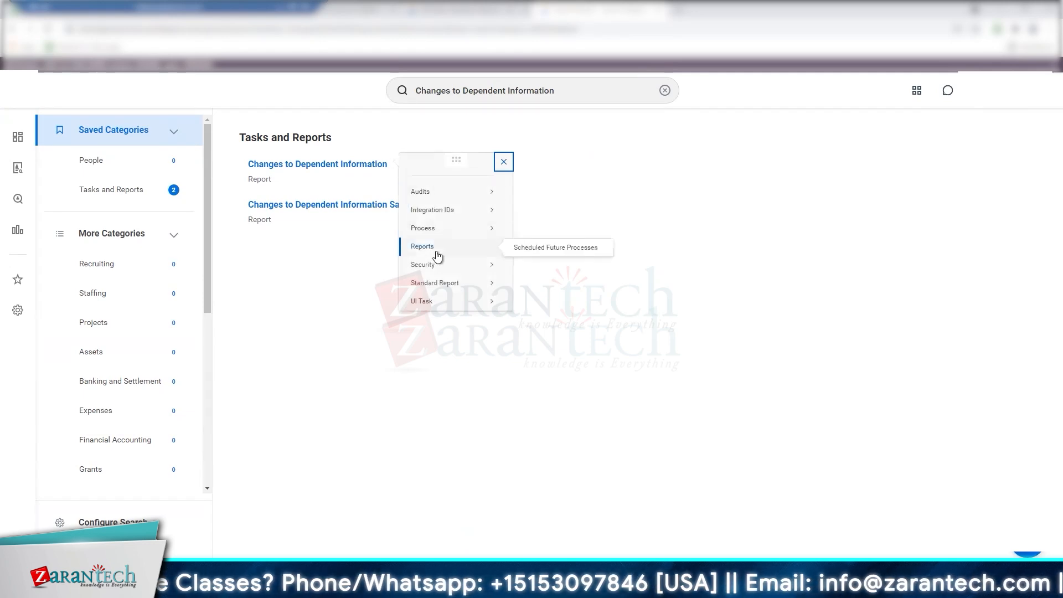
{"action": "left_click", "coordinate": [313, 165]}
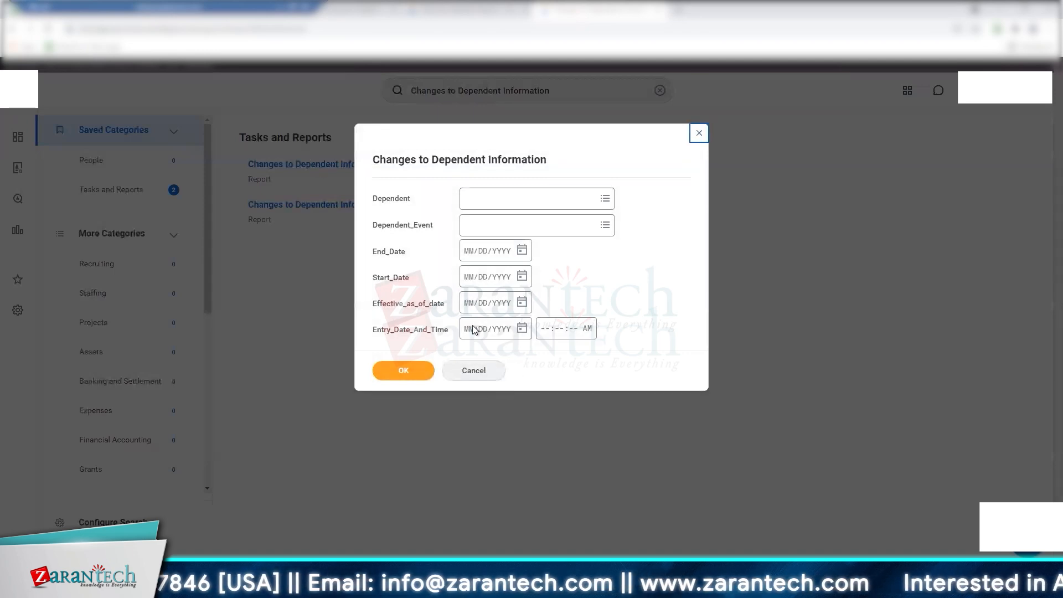
{"action": "left_click", "coordinate": [523, 278]}
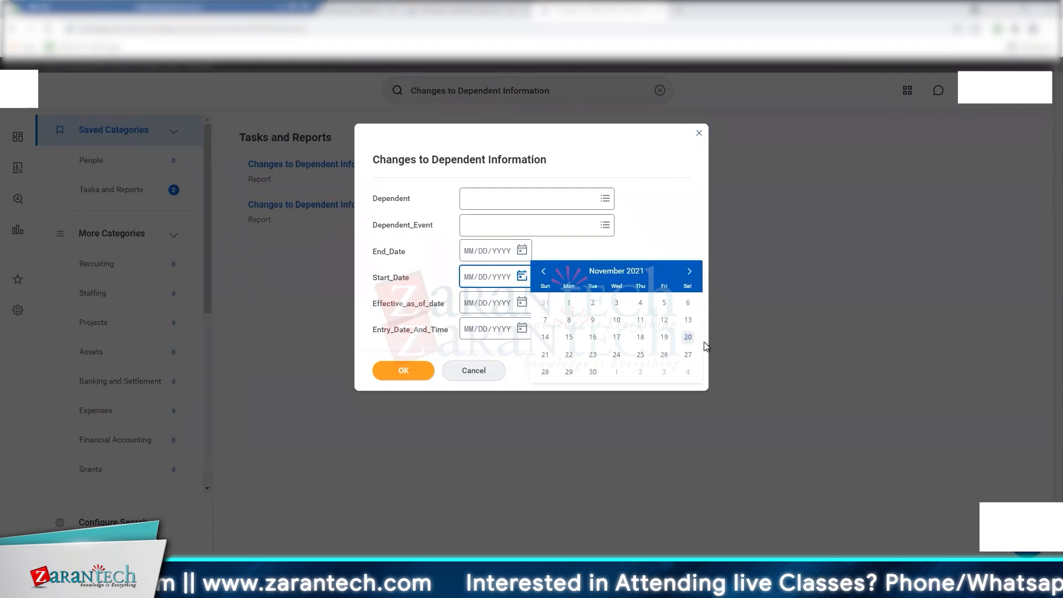
{"action": "left_click", "coordinate": [663, 322]}
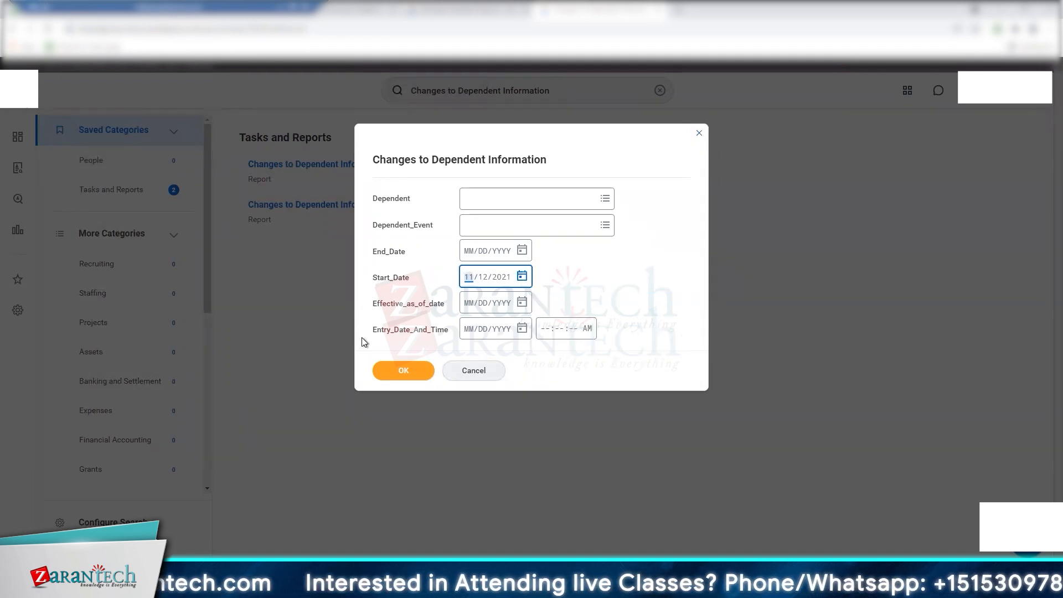
{"action": "left_click", "coordinate": [388, 370]}
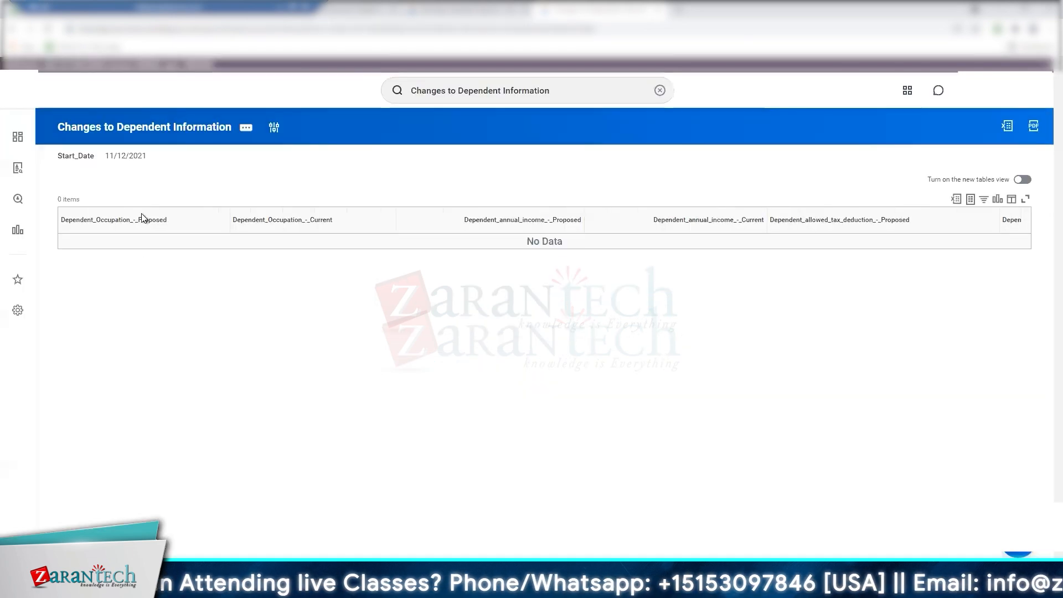
Copy the Changes to Dependent Information standard report to a custom report and review its runtime date prompts, prompt defaults and columns
{"action": "left_click", "coordinate": [245, 130]}
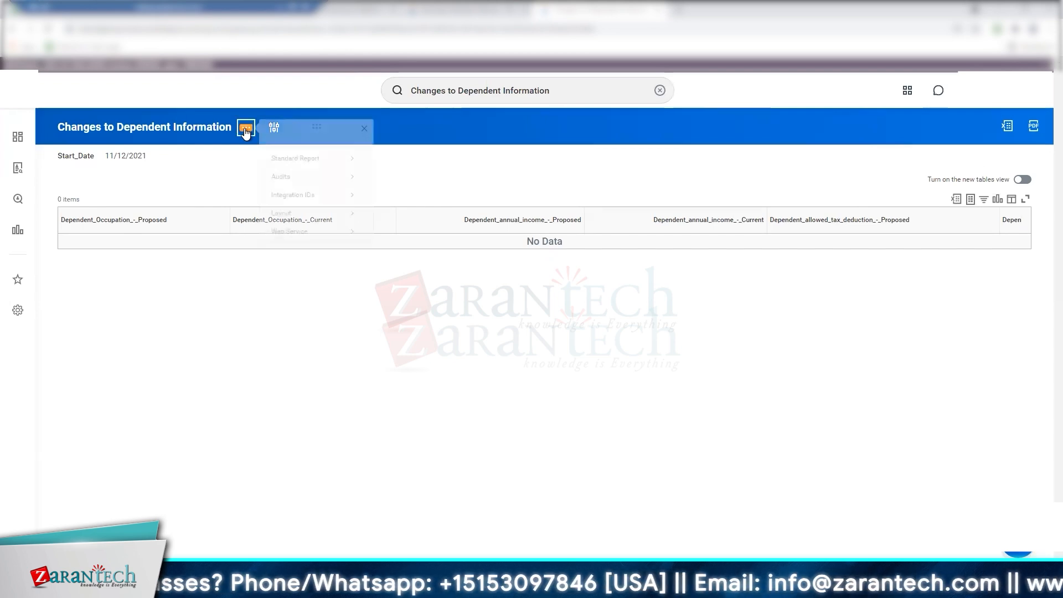
{"action": "mouse_move", "coordinate": [289, 161]}
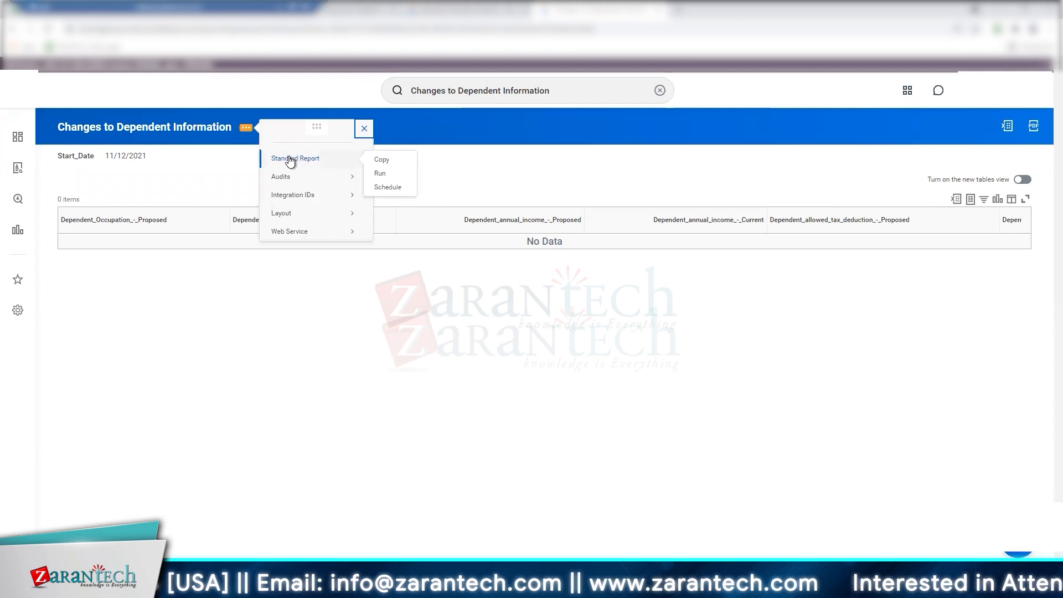
{"action": "left_click", "coordinate": [389, 160]}
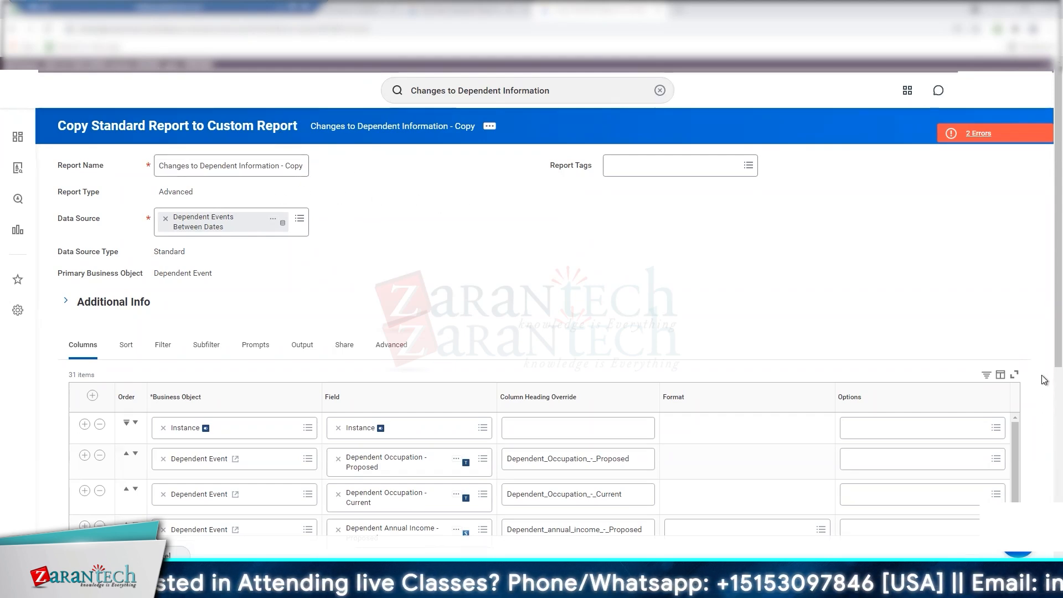
{"action": "scroll", "coordinate": [1044, 420], "scroll_direction": "down", "scroll_amount": 2}
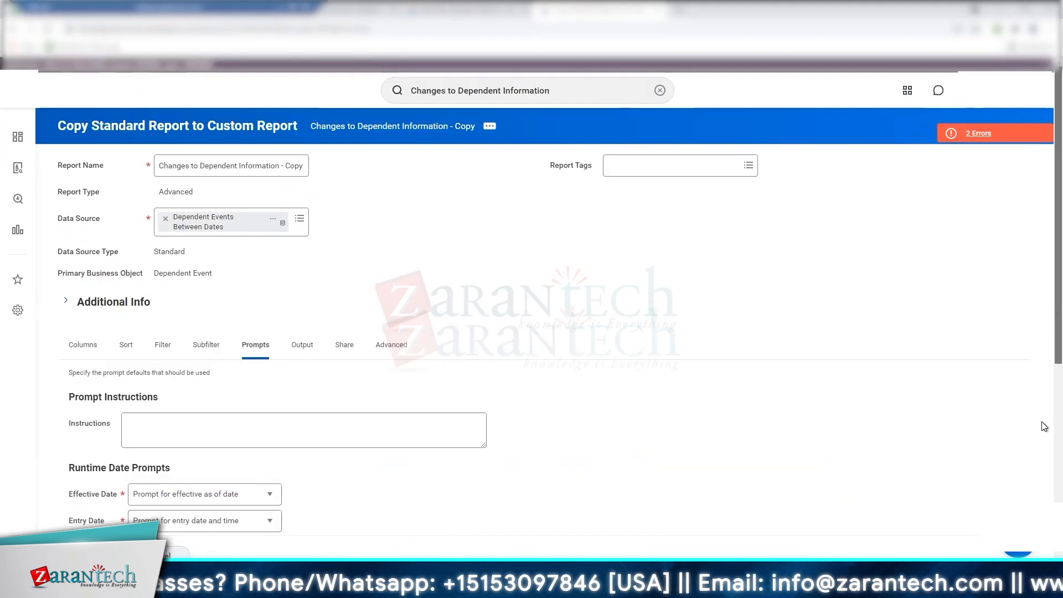
{"action": "scroll", "coordinate": [1042, 476], "scroll_direction": "down", "scroll_amount": 5}
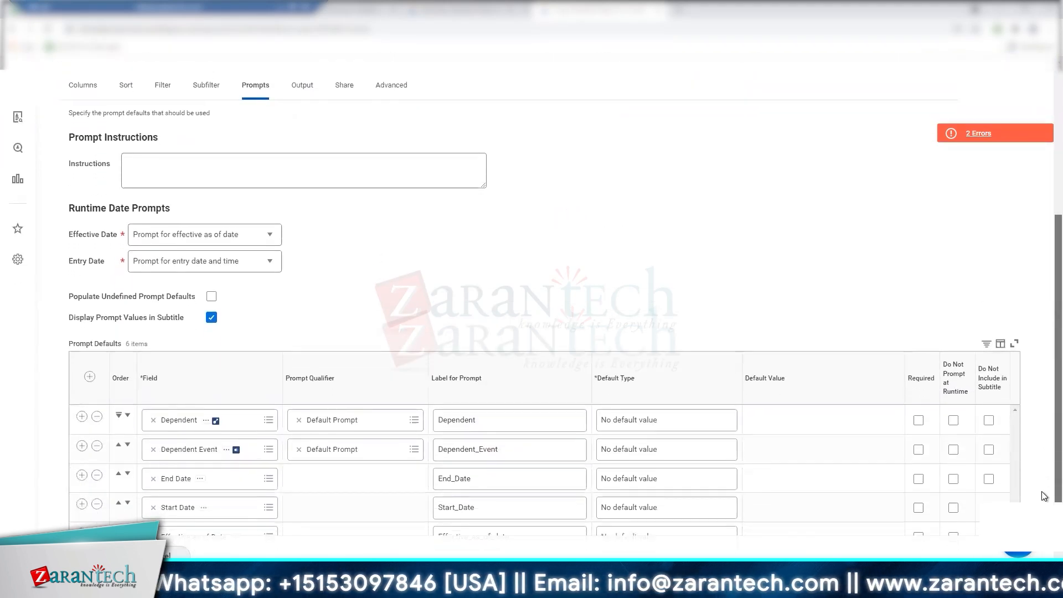
{"action": "scroll", "coordinate": [1044, 497], "scroll_direction": "down", "scroll_amount": 3}
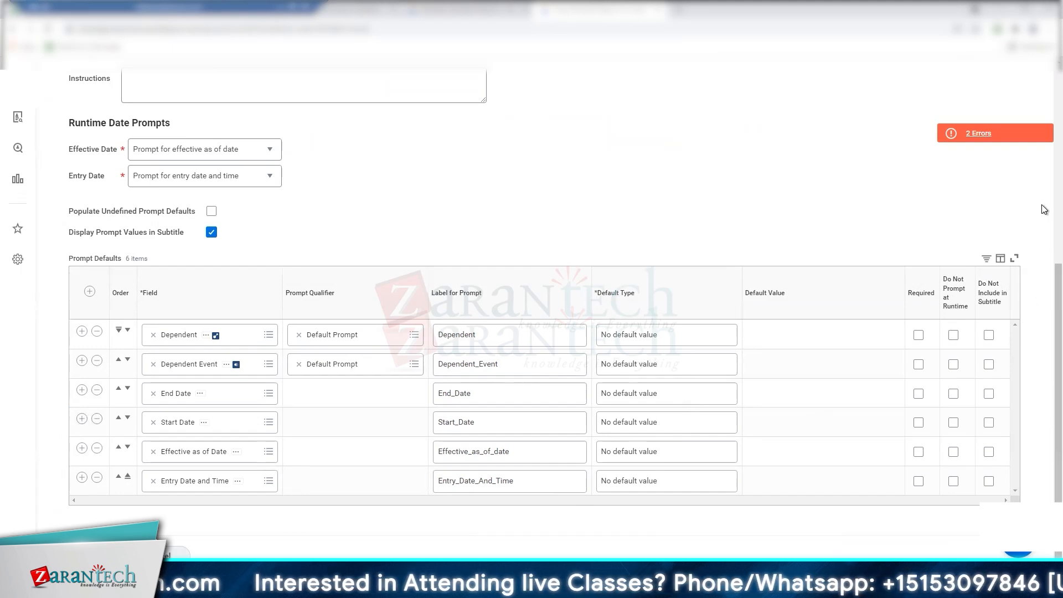
{"action": "scroll", "coordinate": [1044, 210], "scroll_direction": "up", "scroll_amount": 6}
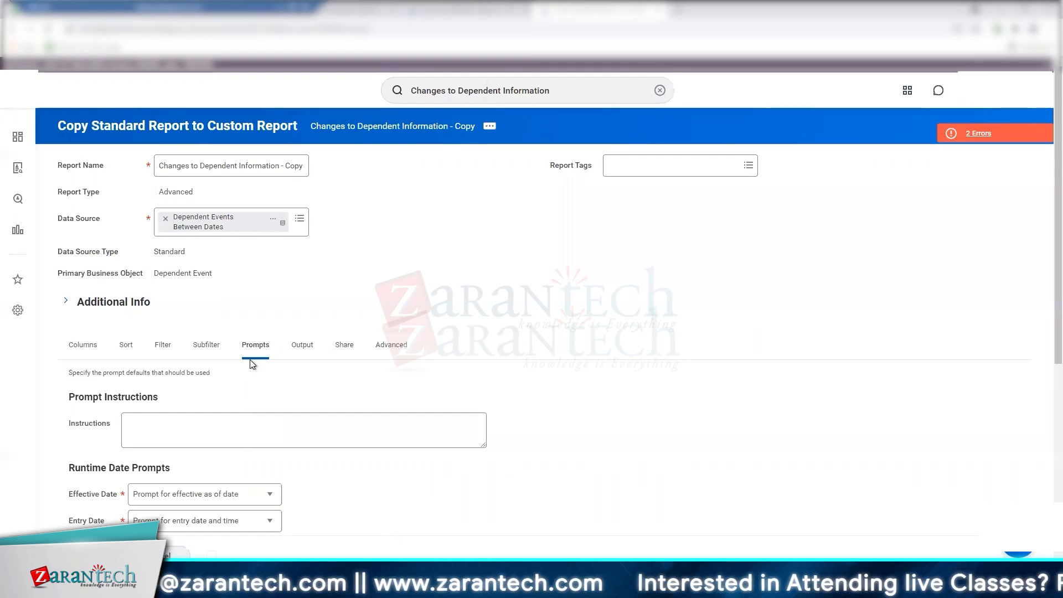
{"action": "left_click", "coordinate": [82, 345]}
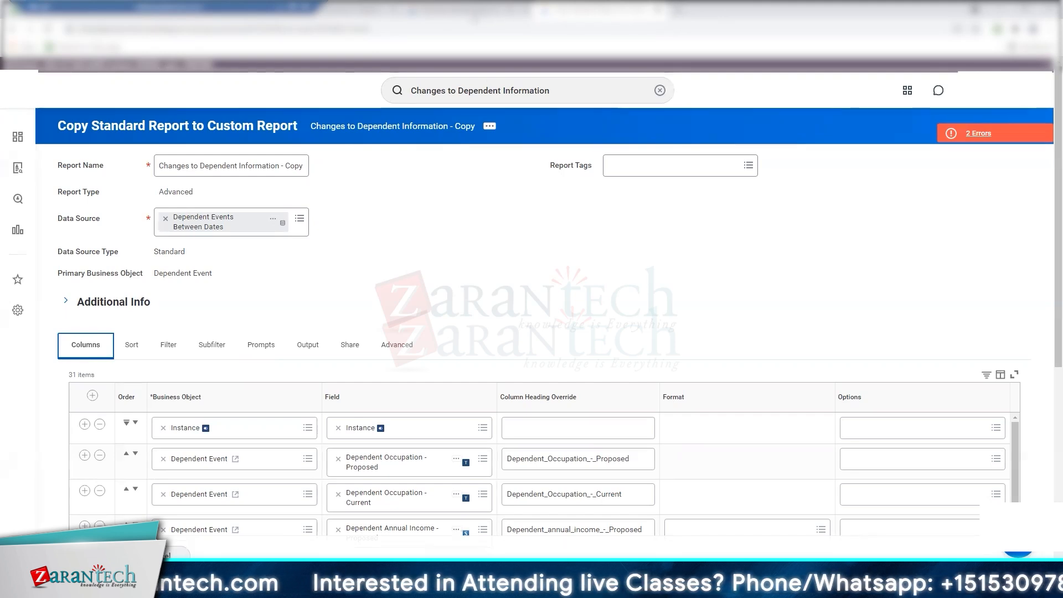
Run the Personal Details report for the chosen worker and start copying it to a custom report
{"action": "left_click", "coordinate": [661, 11]}
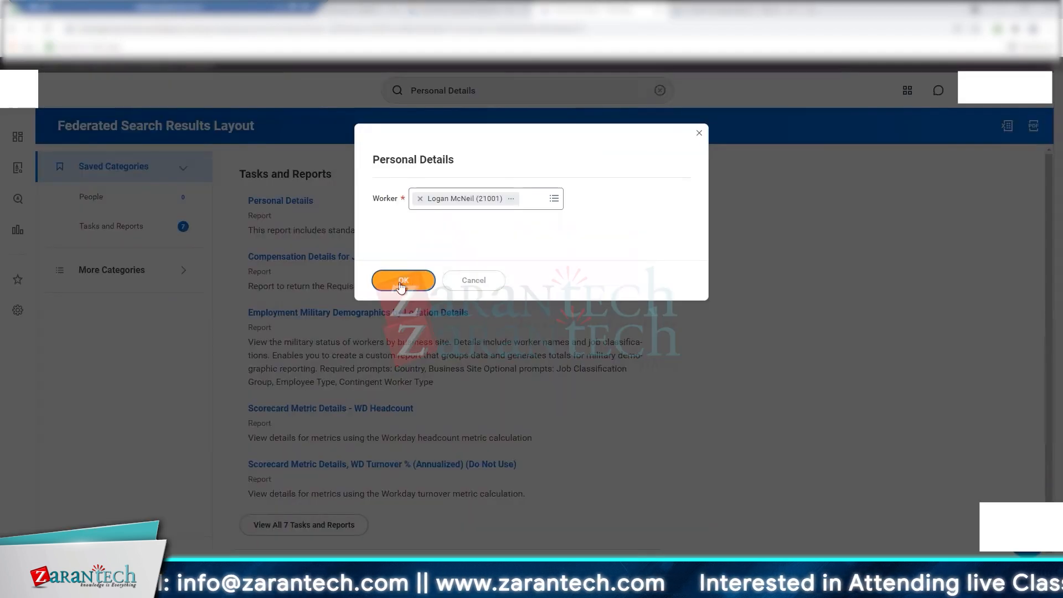
{"action": "left_click", "coordinate": [400, 281]}
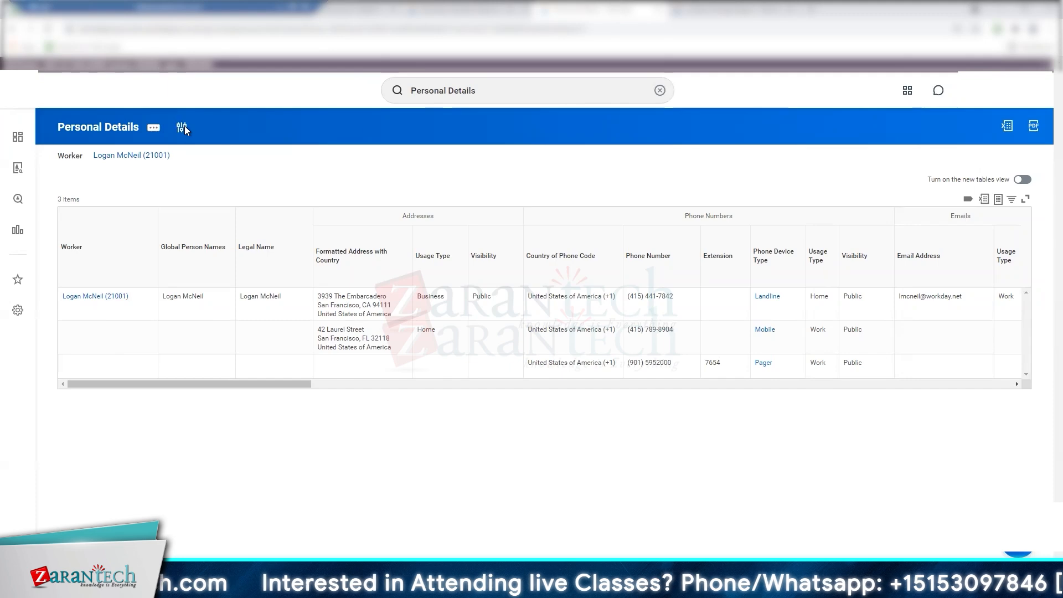
{"action": "left_click", "coordinate": [160, 135]}
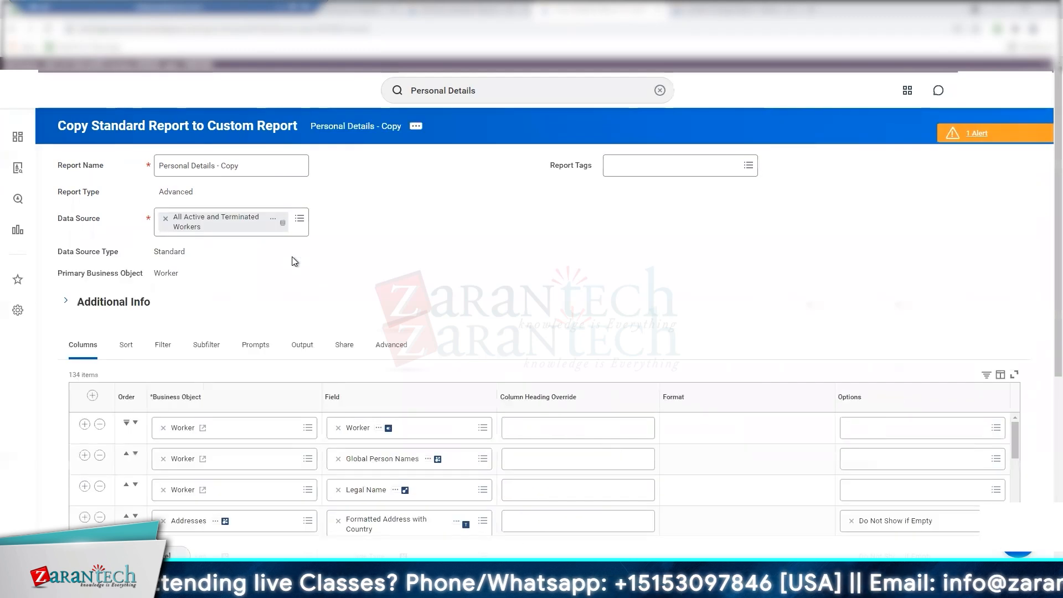
Add a column row after Phone Device Type in the Personal Details copy and open its field choices
{"action": "scroll", "coordinate": [1032, 332], "scroll_direction": "down", "scroll_amount": 5}
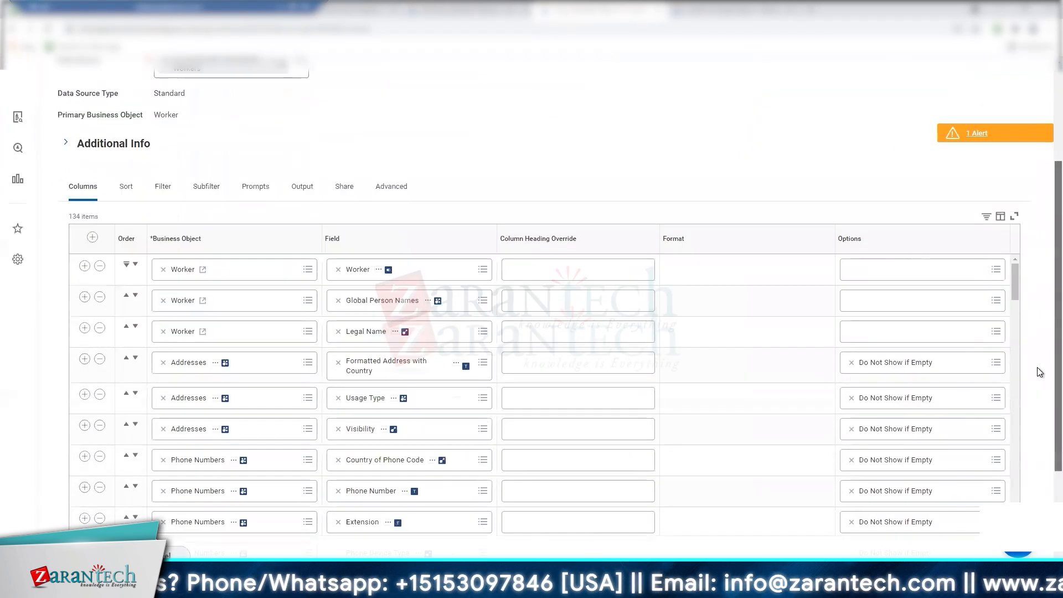
{"action": "scroll", "coordinate": [1032, 393], "scroll_direction": "down", "scroll_amount": 1}
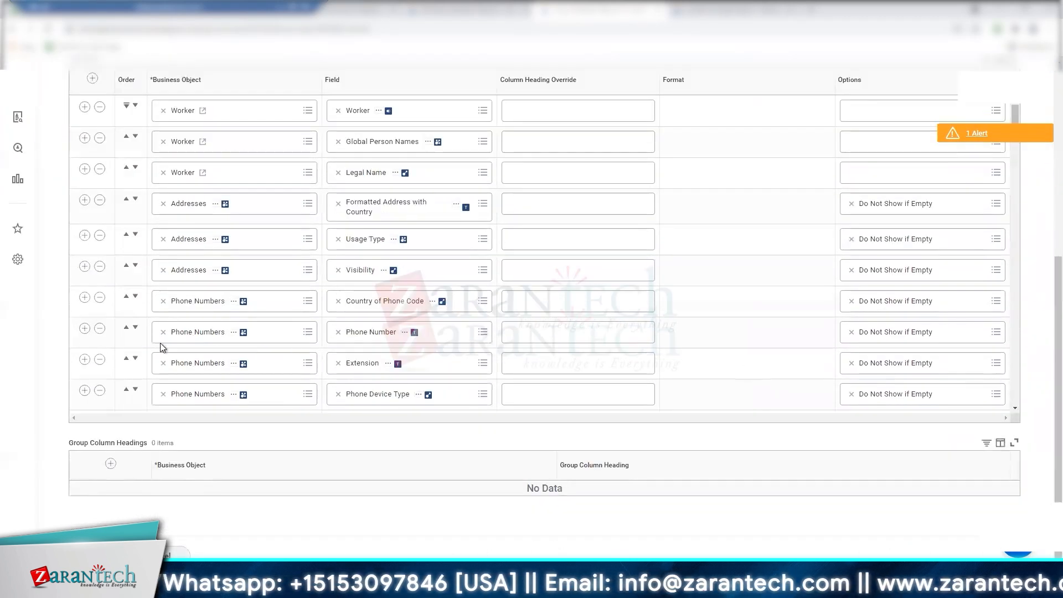
{"action": "left_click", "coordinate": [83, 392]}
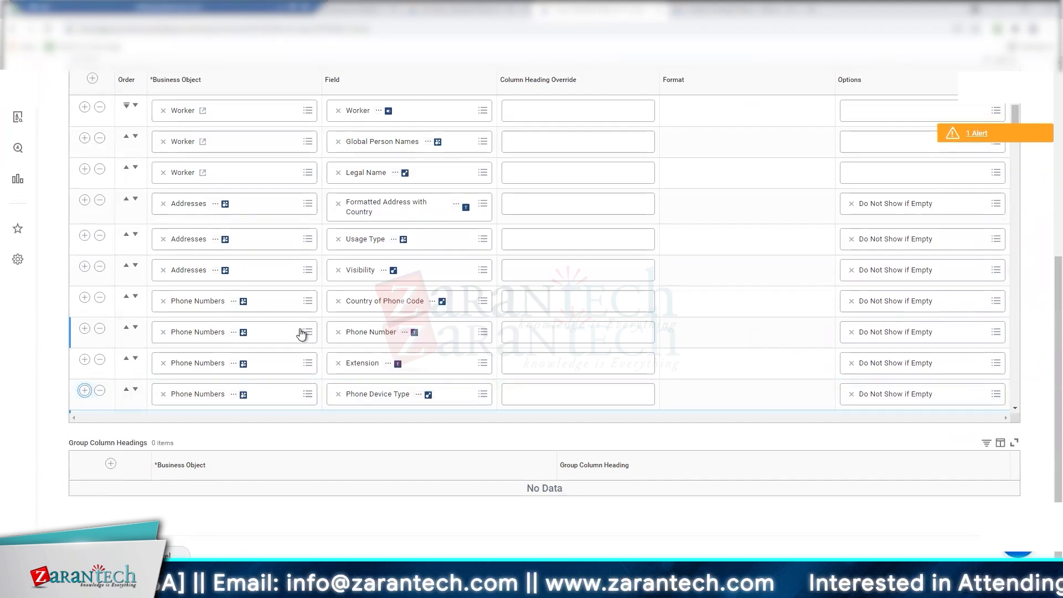
{"action": "scroll", "coordinate": [300, 328], "scroll_direction": "down", "scroll_amount": 4}
{"action": "scroll", "coordinate": [301, 332], "scroll_direction": "down", "scroll_amount": 5}
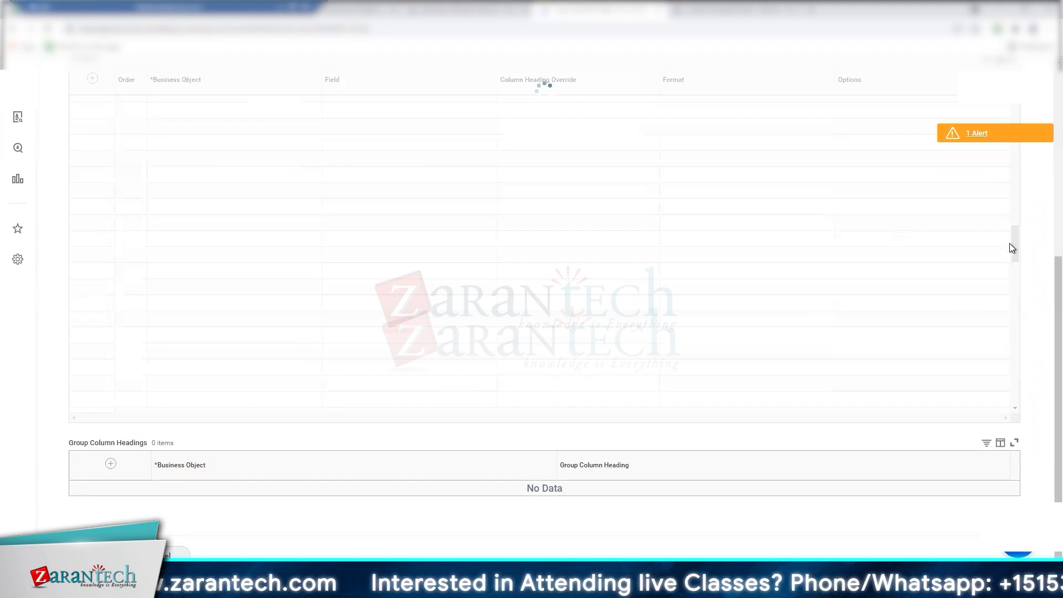
{"action": "left_click_drag", "start_coordinate": [1014, 201], "coordinate": [1015, 136]}
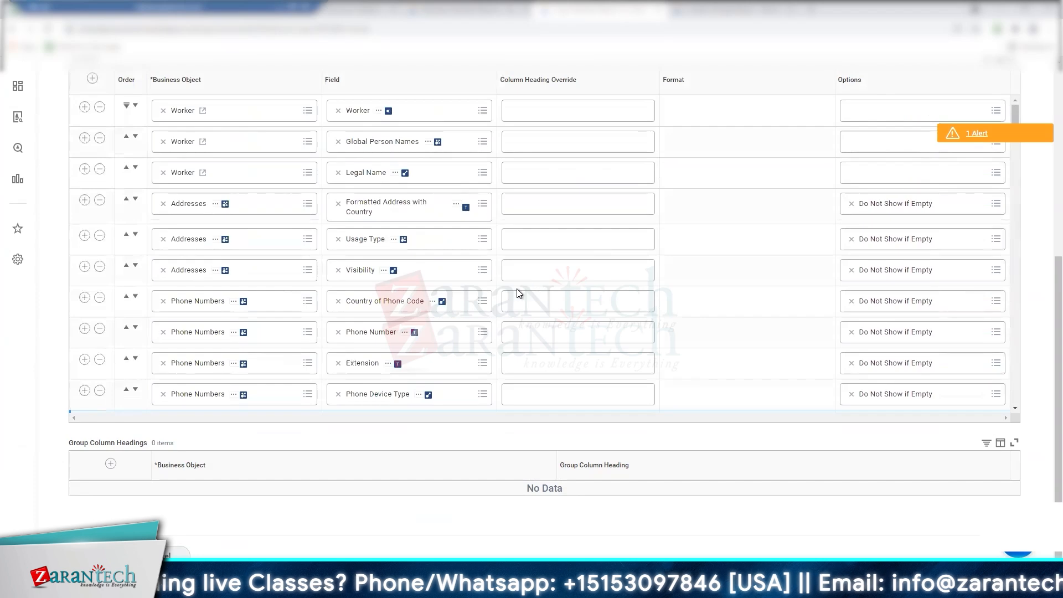
{"action": "scroll", "coordinate": [507, 291], "scroll_direction": "down", "scroll_amount": 4}
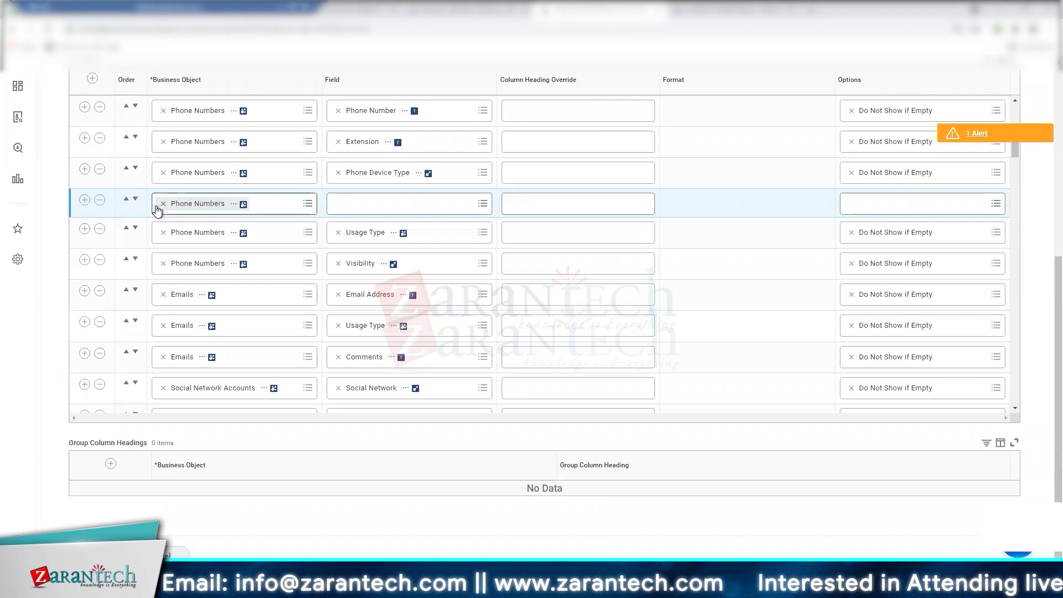
{"action": "left_click", "coordinate": [365, 206]}
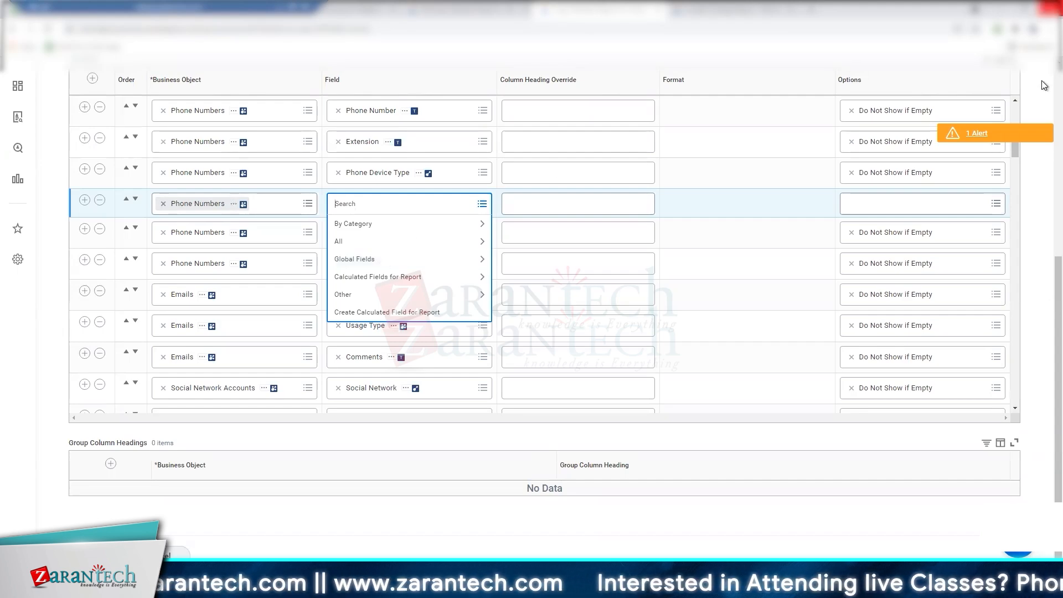
Run the Personal Information for Public Profile report for the chosen person
{"action": "scroll", "coordinate": [1044, 80], "scroll_direction": "up", "scroll_amount": 6}
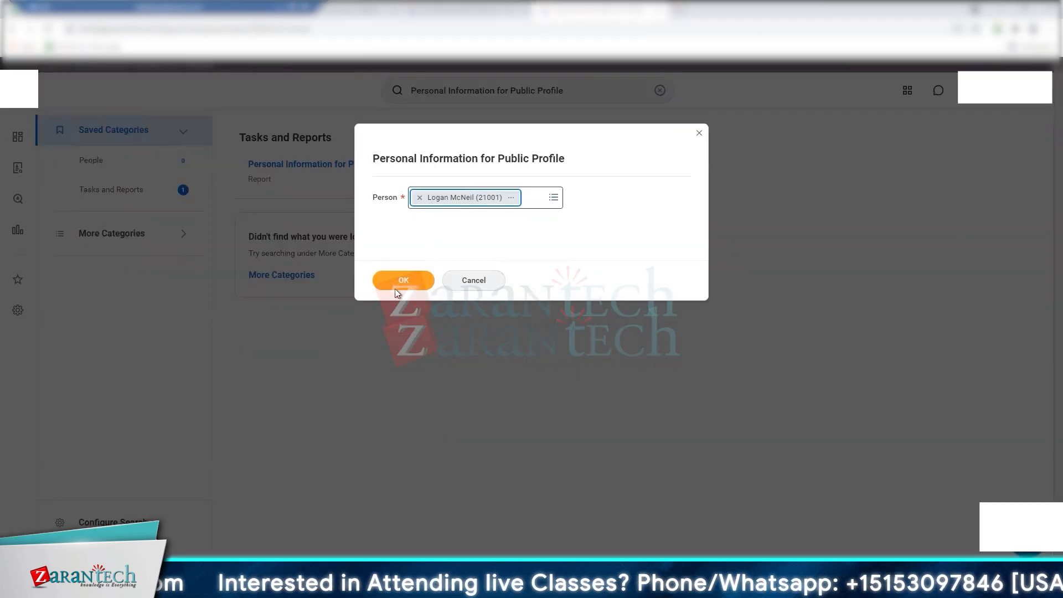
{"action": "left_click", "coordinate": [402, 282]}
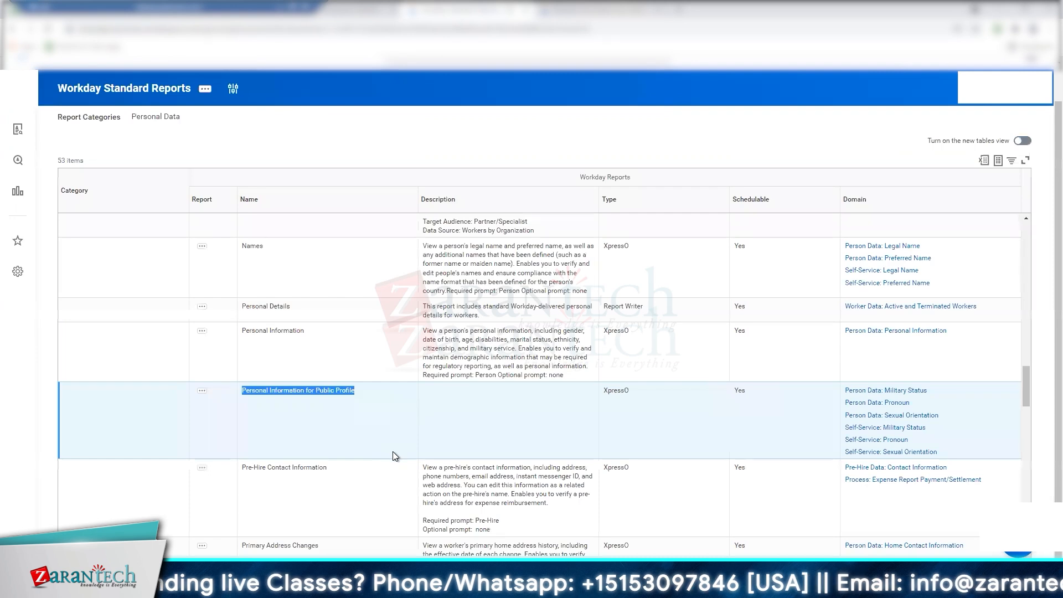
Copy the Primary Address Changes report name from the Personal Data standard reports list and try to search for it
{"action": "scroll", "coordinate": [392, 453], "scroll_direction": "down", "scroll_amount": 2}
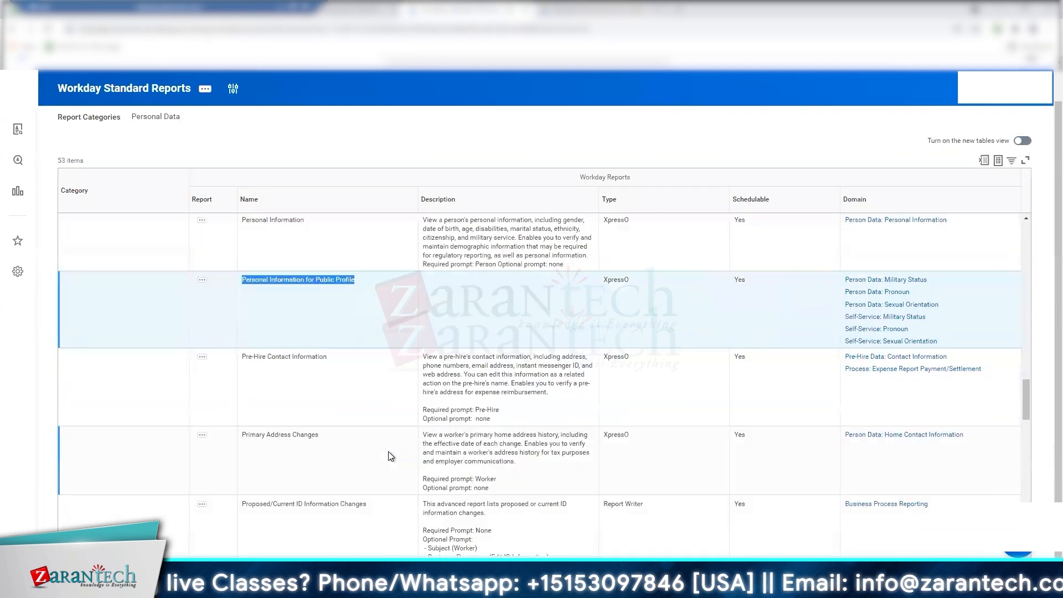
{"action": "left_click_drag", "start_coordinate": [319, 439], "coordinate": [212, 437]}
{"action": "key", "text": "ctrl+c"}
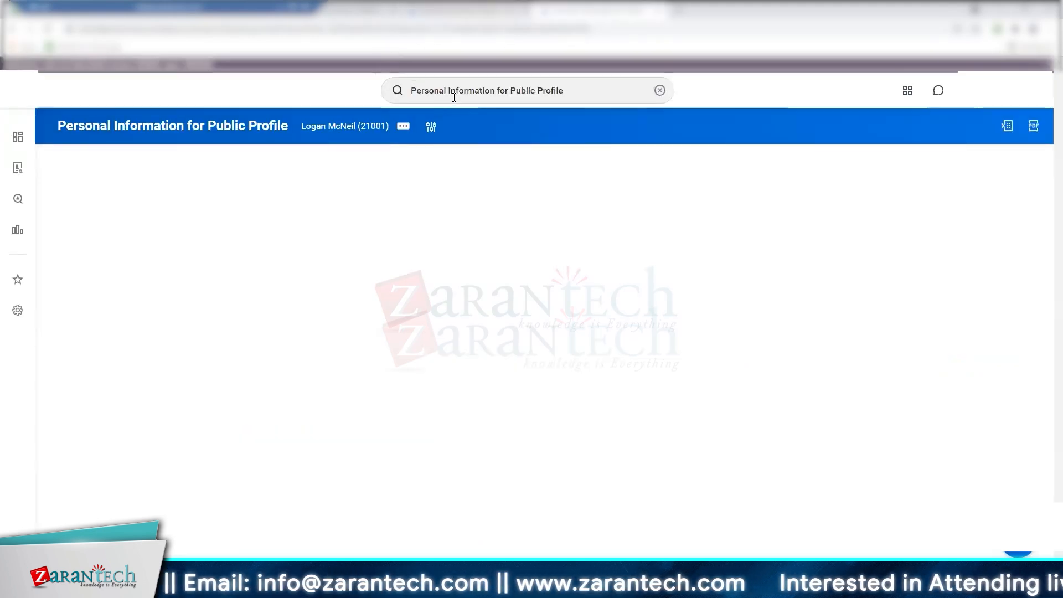
{"action": "triple_click", "coordinate": [454, 98]}
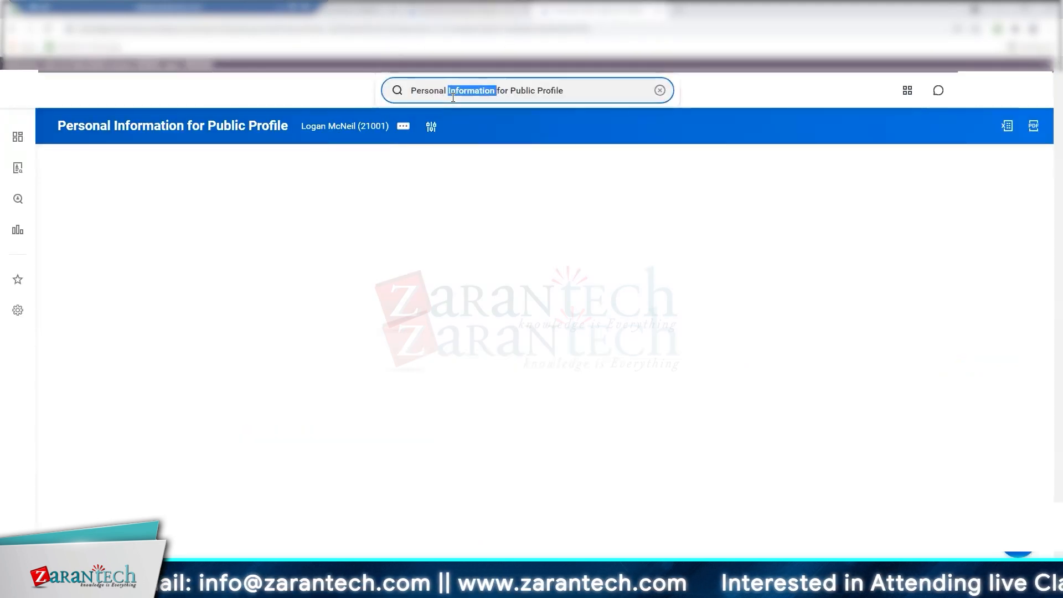
{"action": "left_click", "coordinate": [453, 95]}
{"action": "key", "text": "ctrl+v"}
{"action": "key", "text": "Return"}
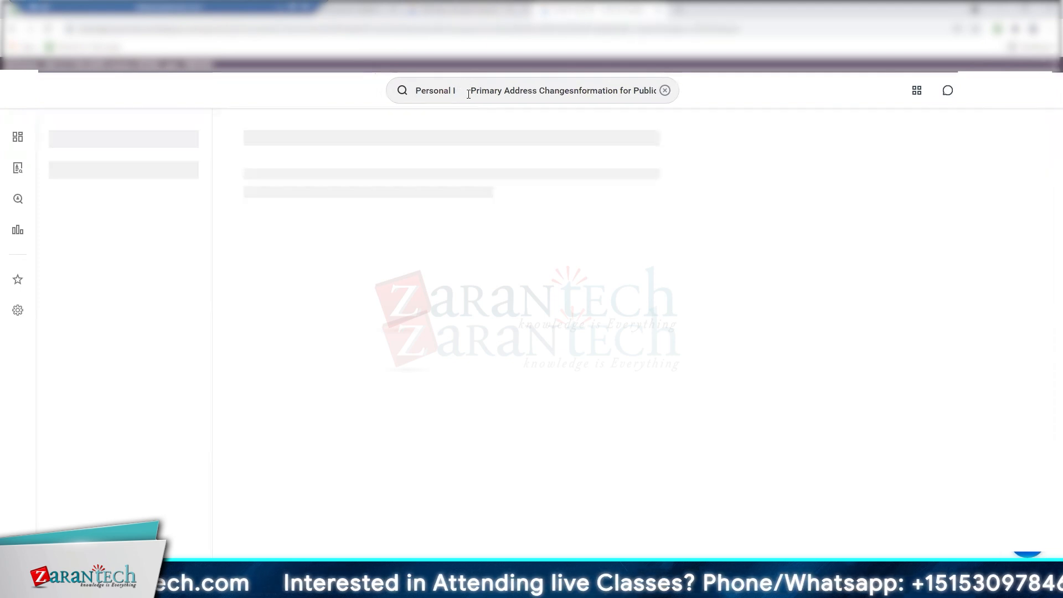
Correct the search text to Primary Address Change by removing the leftover words, and repeat the search
{"action": "left_click", "coordinate": [388, 97]}
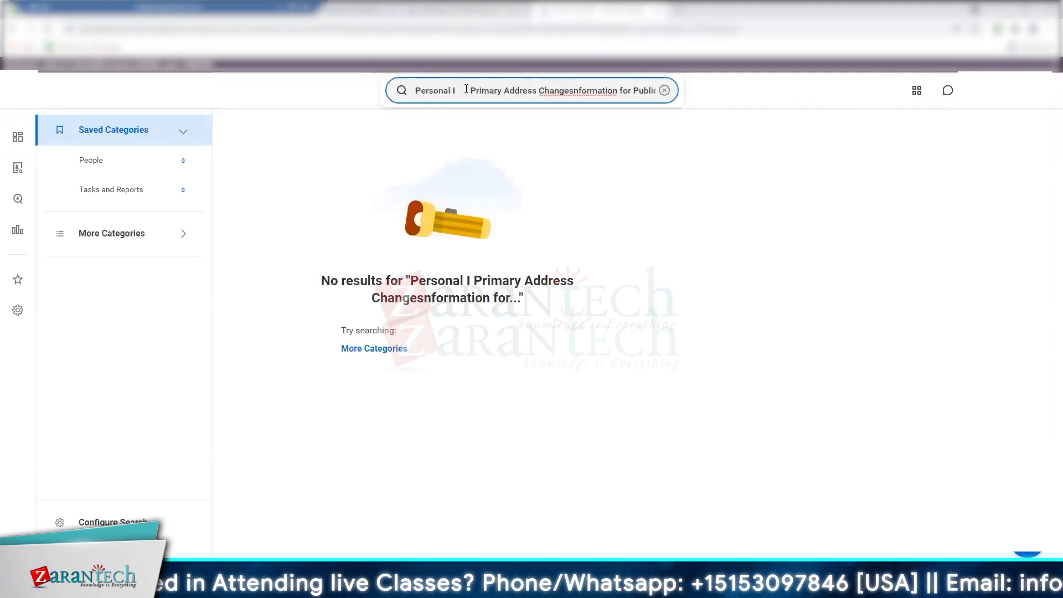
{"action": "left_click_drag", "start_coordinate": [466, 90], "coordinate": [399, 90]}
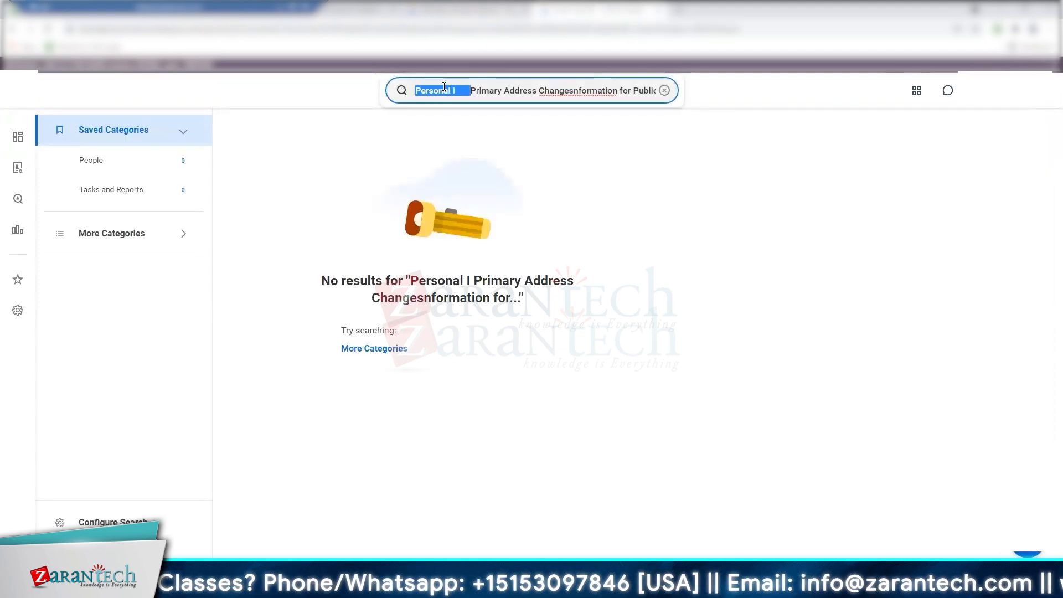
{"action": "key", "text": "BackSpace"}
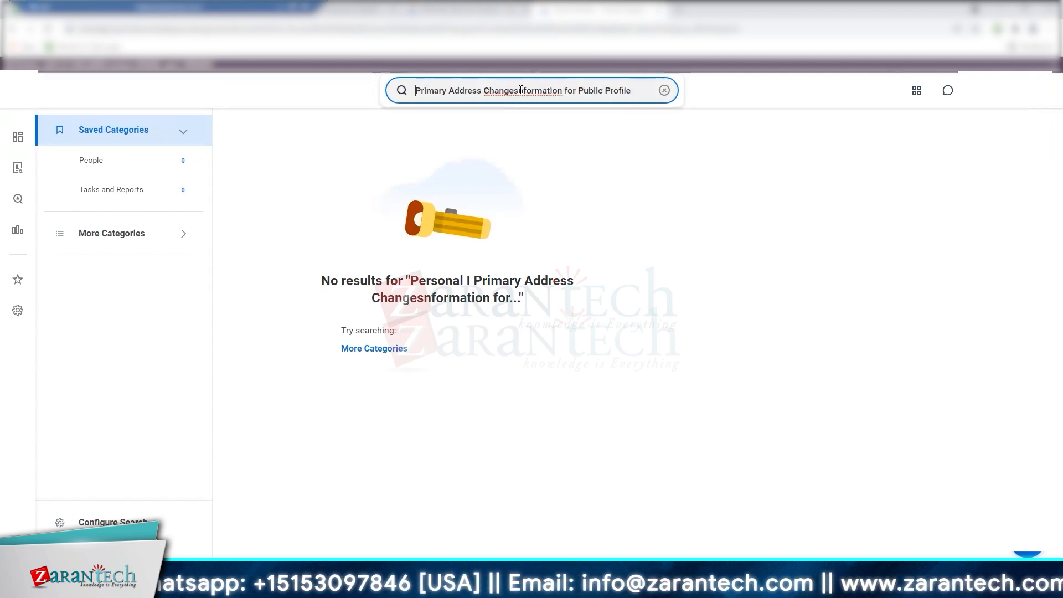
{"action": "left_click_drag", "start_coordinate": [608, 92], "coordinate": [635, 93]}
{"action": "key", "text": "BackSpace"}
{"action": "key", "text": "Return"}
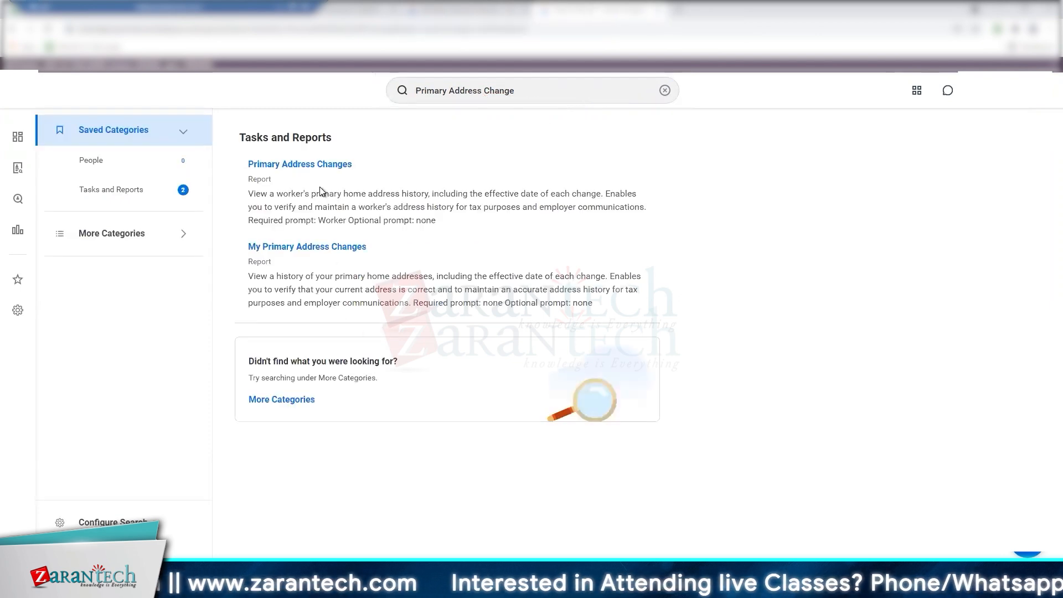
Run the Primary Address Changes report for the same worker and open the worker's related actions
{"action": "left_click", "coordinate": [328, 165]}
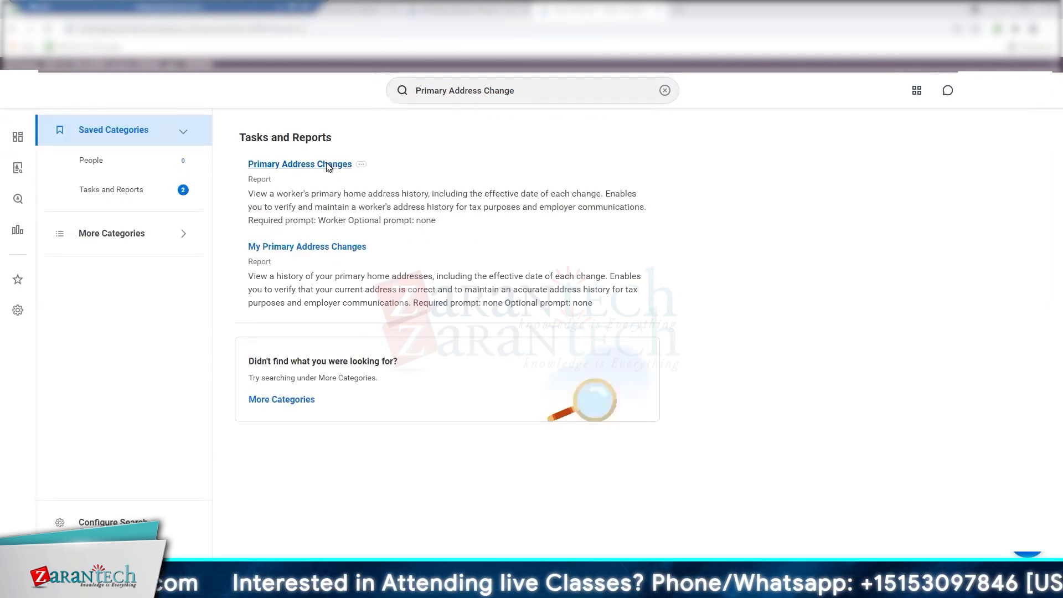
{"action": "left_click", "coordinate": [469, 202]}
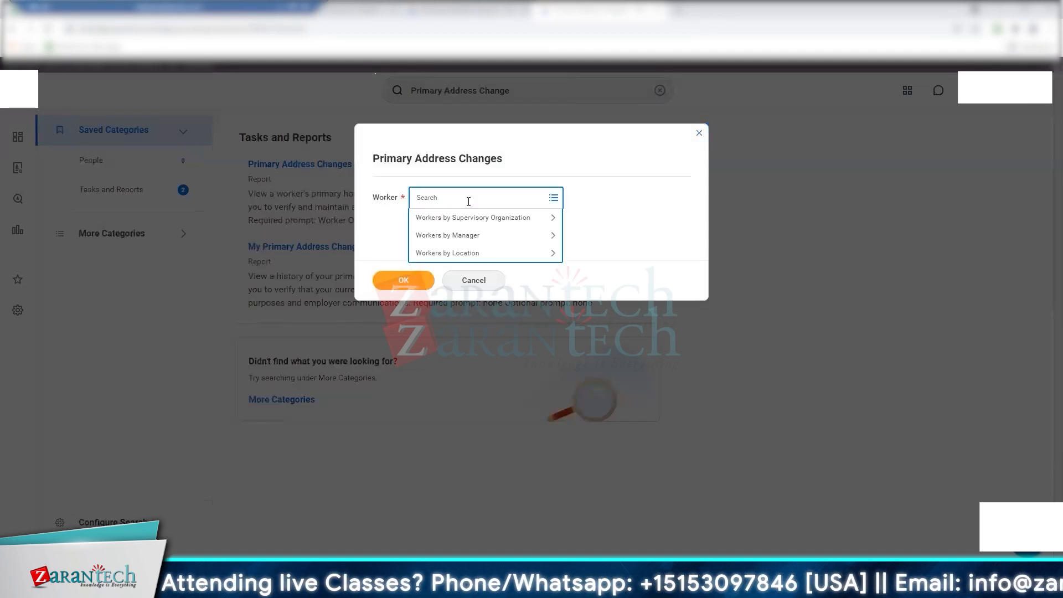
{"action": "type", "text": "logan m"}
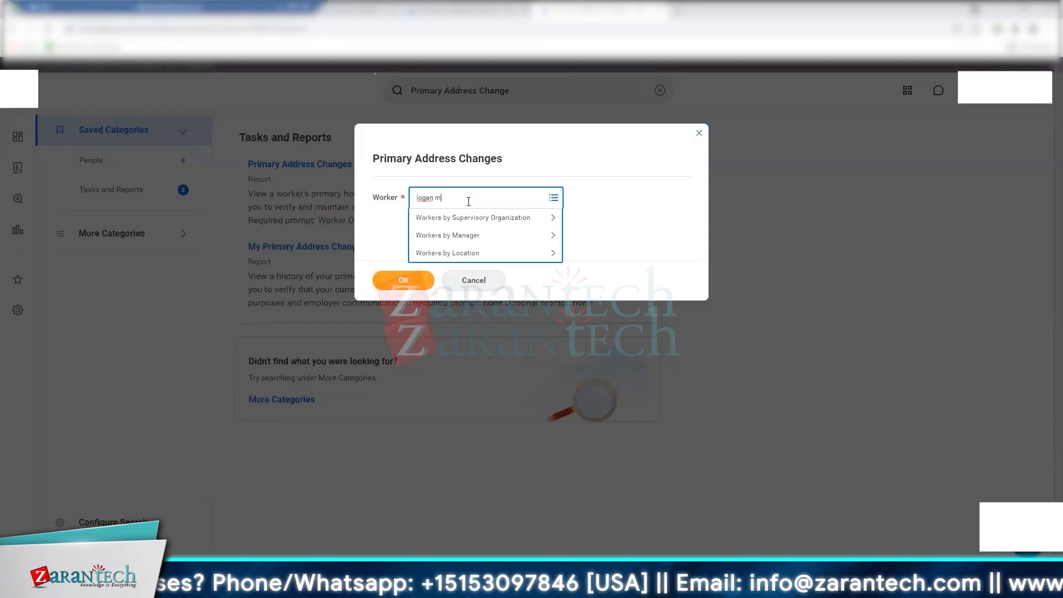
{"action": "type", "text": "c"}
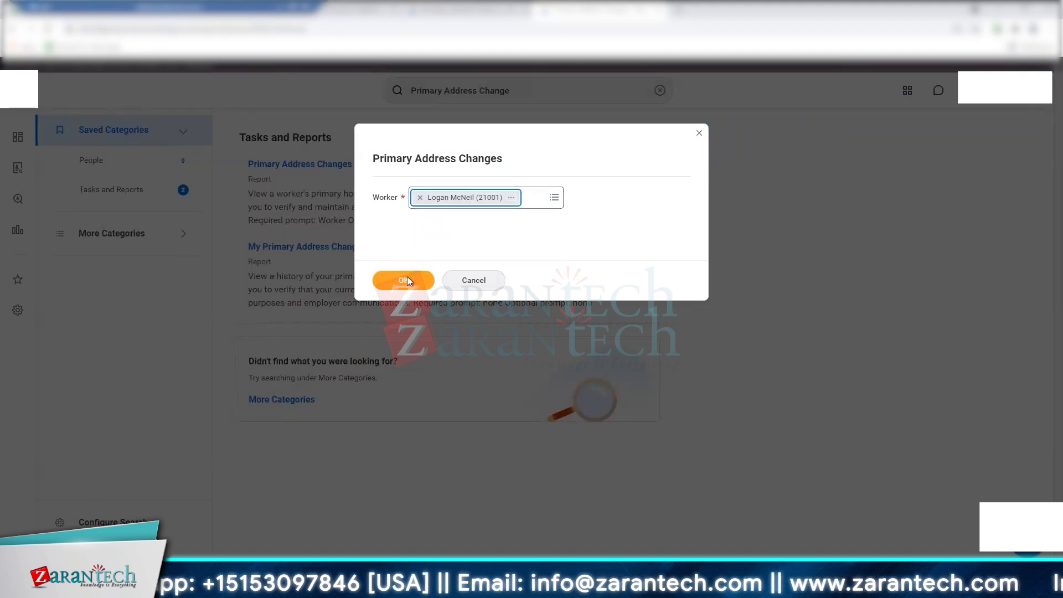
{"action": "left_click", "coordinate": [406, 280]}
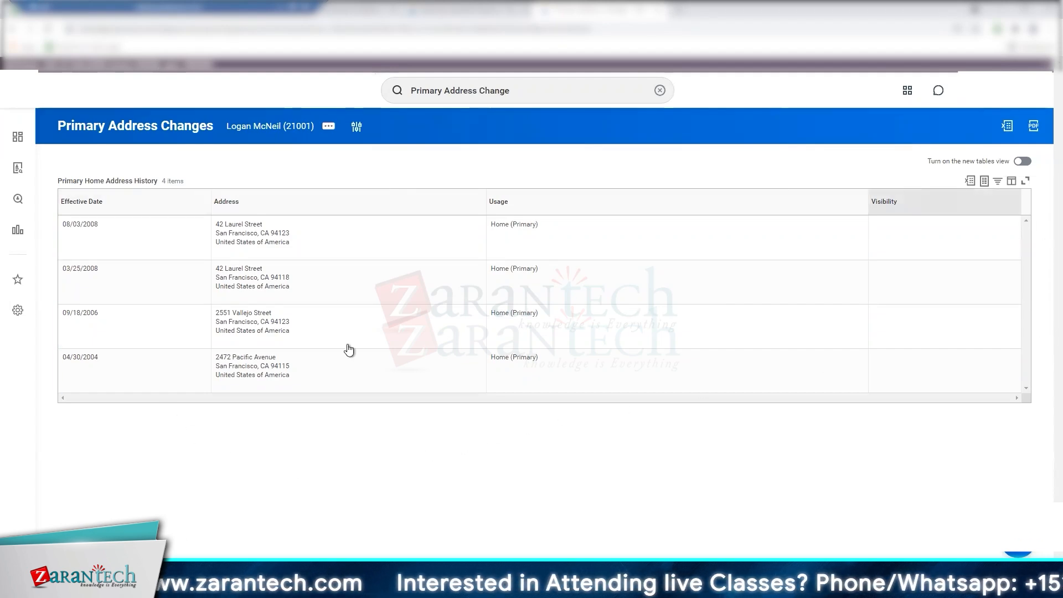
{"action": "left_click", "coordinate": [329, 128]}
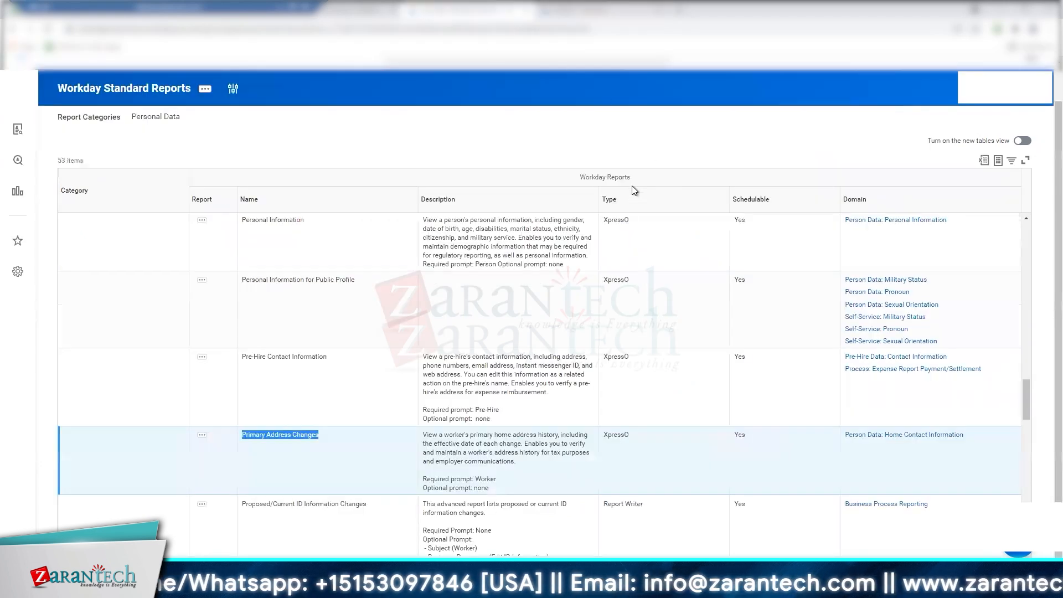
Find Work Contact Information for Worker in the Personal Data standard reports list and search for that report by name
{"action": "left_click", "coordinate": [622, 200]}
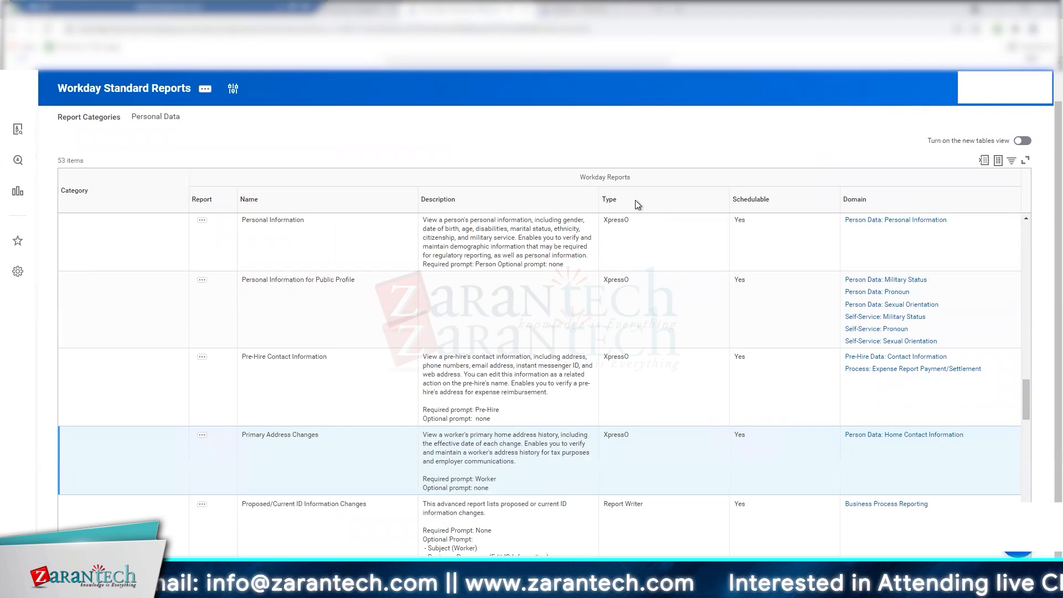
{"action": "double_click", "coordinate": [635, 200]}
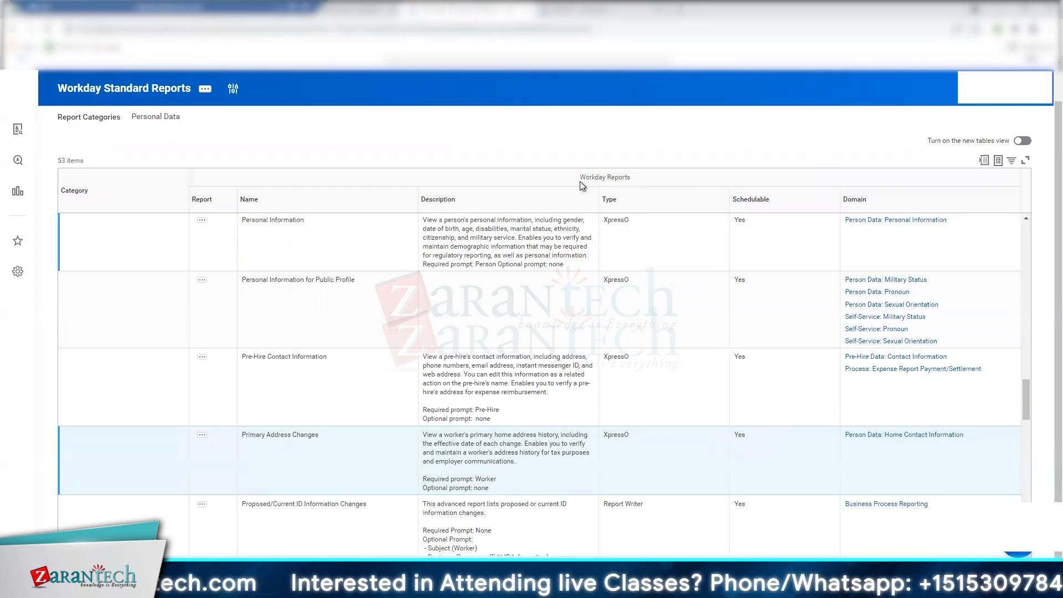
{"action": "scroll", "coordinate": [542, 523], "scroll_direction": "down", "scroll_amount": 5}
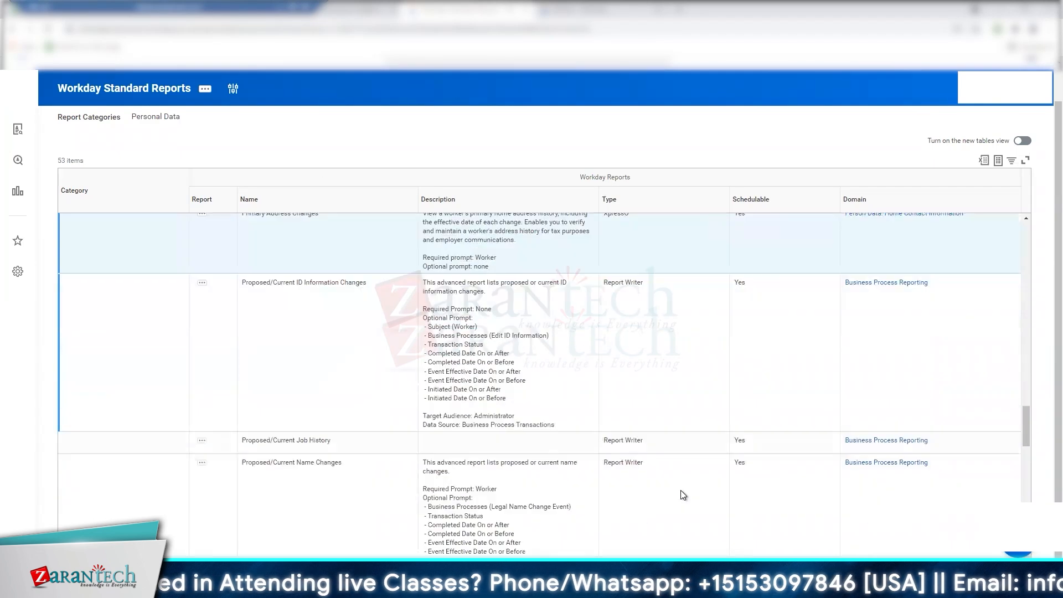
{"action": "scroll", "coordinate": [450, 512], "scroll_direction": "down", "scroll_amount": 5}
{"action": "scroll", "coordinate": [448, 508], "scroll_direction": "down", "scroll_amount": 5}
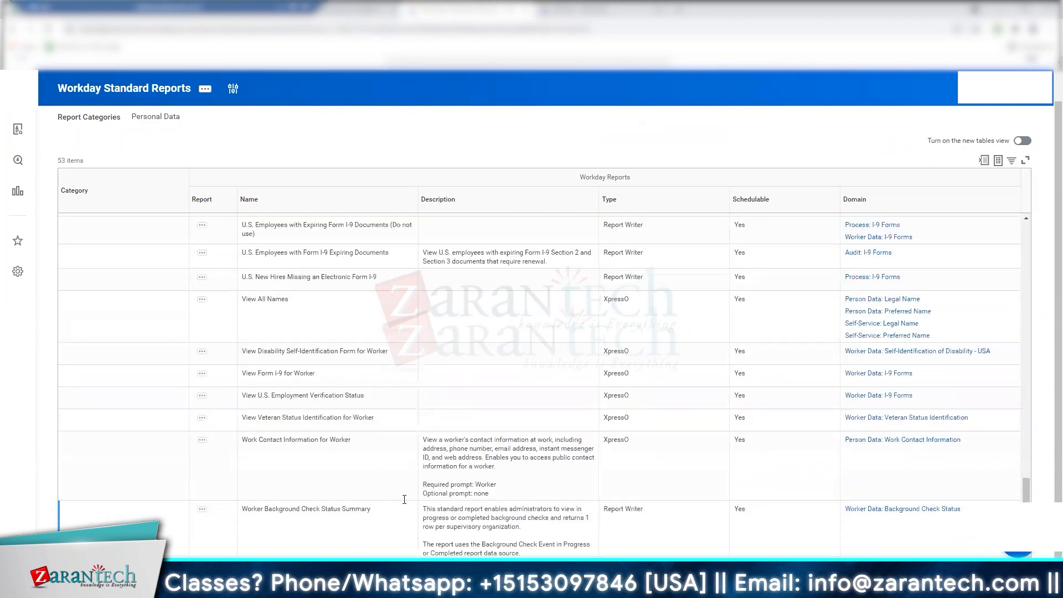
{"action": "left_click", "coordinate": [355, 443]}
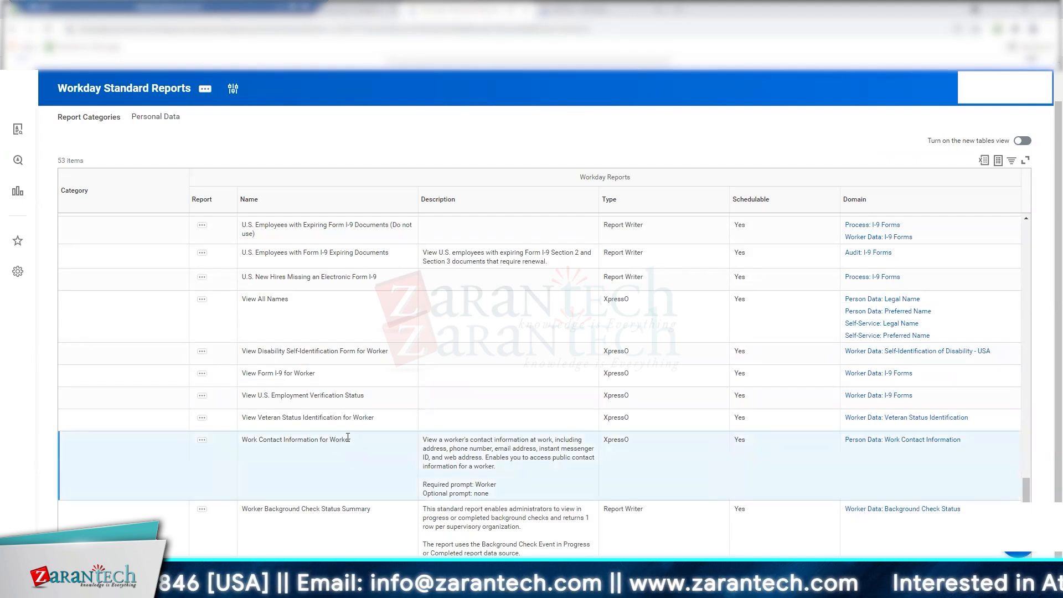
{"action": "left_click_drag", "start_coordinate": [265, 440], "coordinate": [244, 436]}
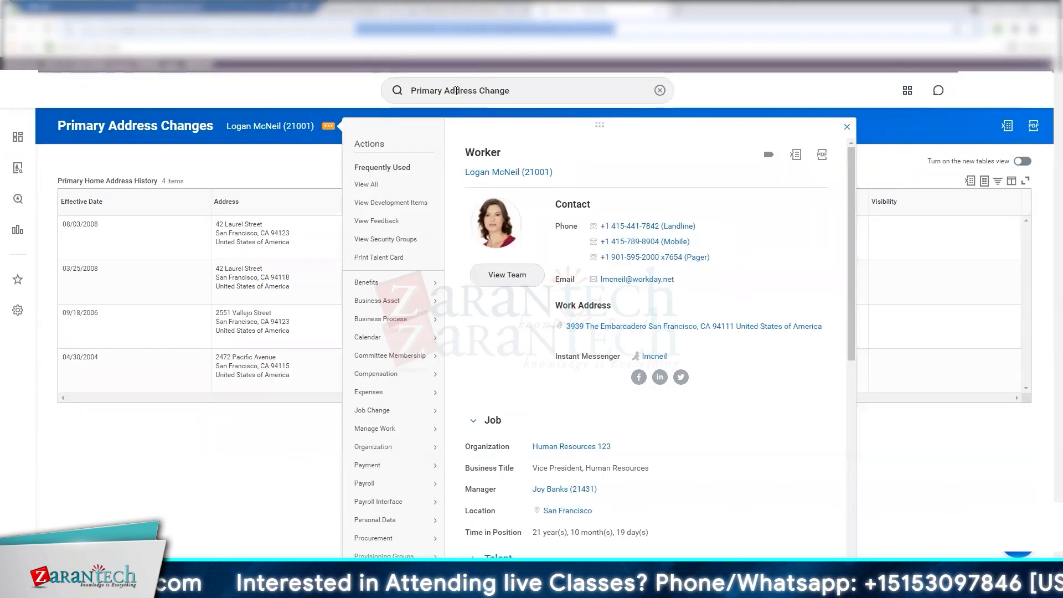
{"action": "left_click", "coordinate": [457, 90]}
{"action": "type", "text": "Work Contact Information for Worke"}
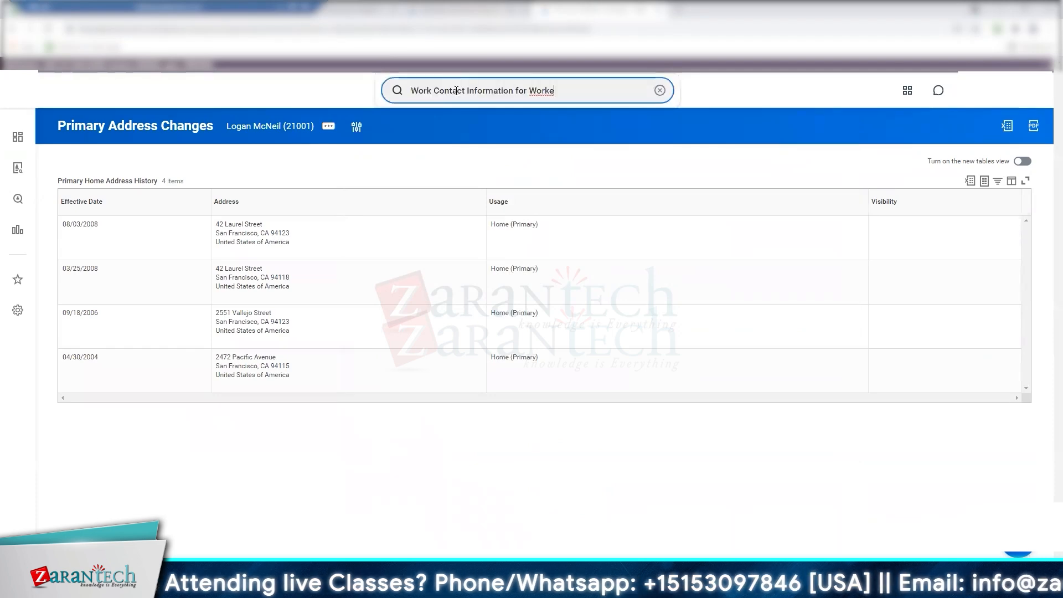
{"action": "key", "text": "Return"}
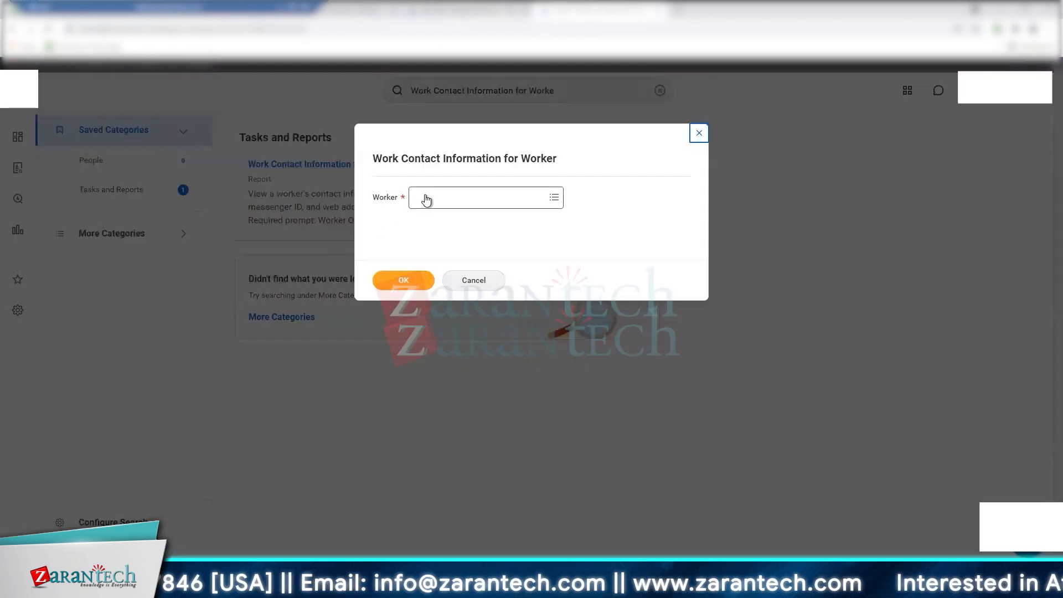
Run the Work Contact Information for Worker report for the same worker and review its address and phone tables
{"action": "left_click", "coordinate": [426, 195]}
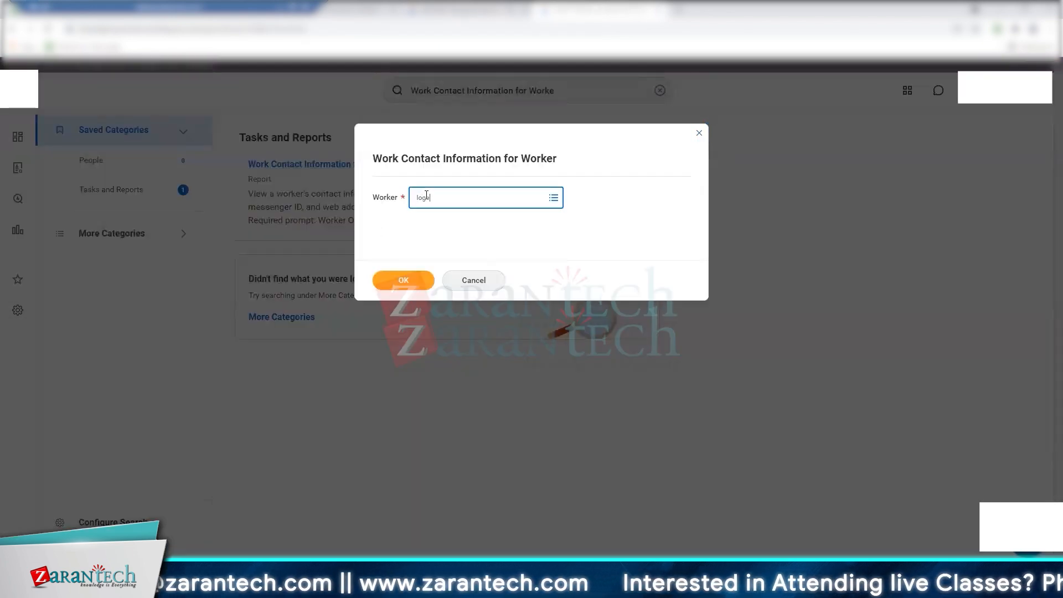
{"action": "key", "text": "Return"}
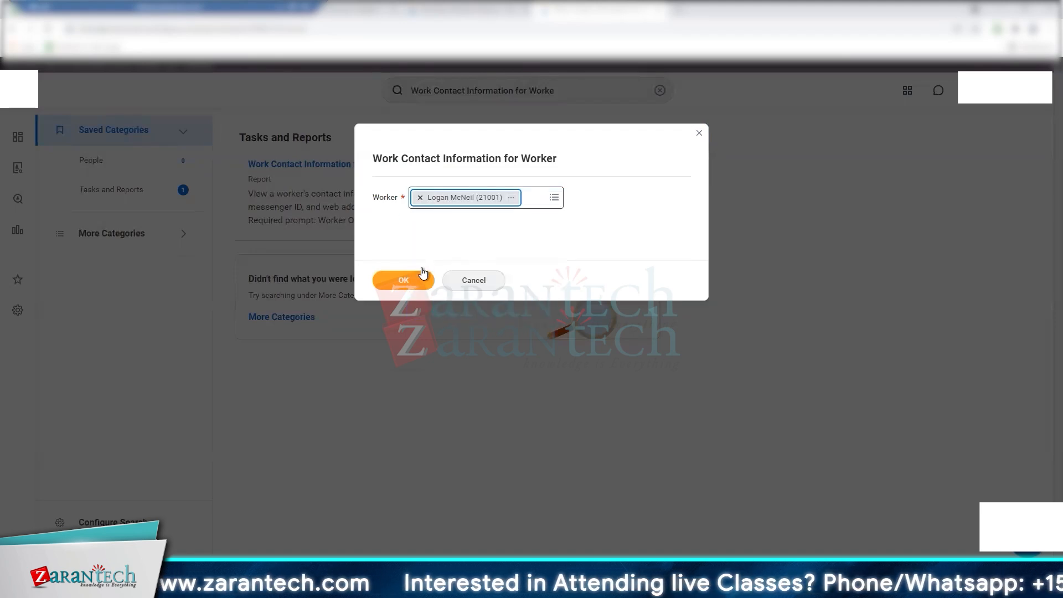
{"action": "left_click", "coordinate": [417, 281]}
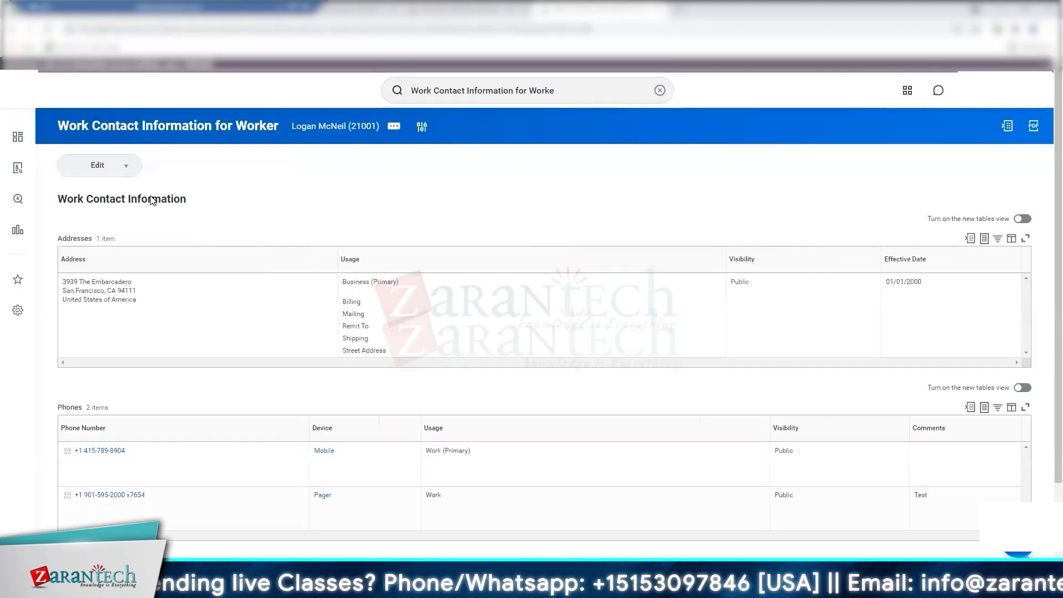
{"action": "scroll", "coordinate": [101, 162], "scroll_direction": "down", "scroll_amount": 1}
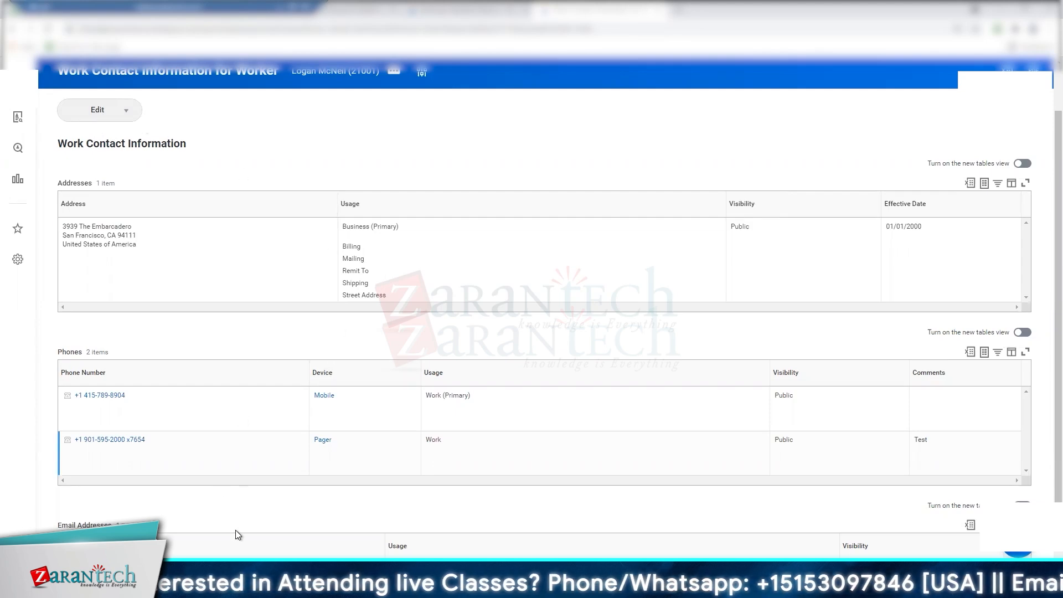
Review the remaining work contact tables, then open the worker's profile and view the work contact information in its Contact section
{"action": "scroll", "coordinate": [237, 530], "scroll_direction": "down", "scroll_amount": 1}
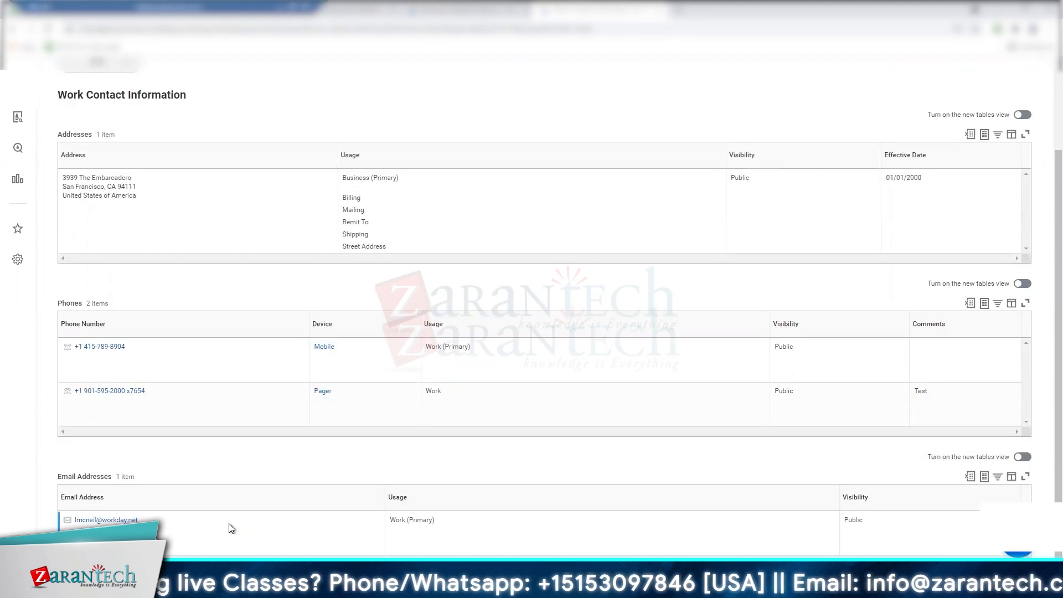
{"action": "scroll", "coordinate": [228, 515], "scroll_direction": "up", "scroll_amount": 2}
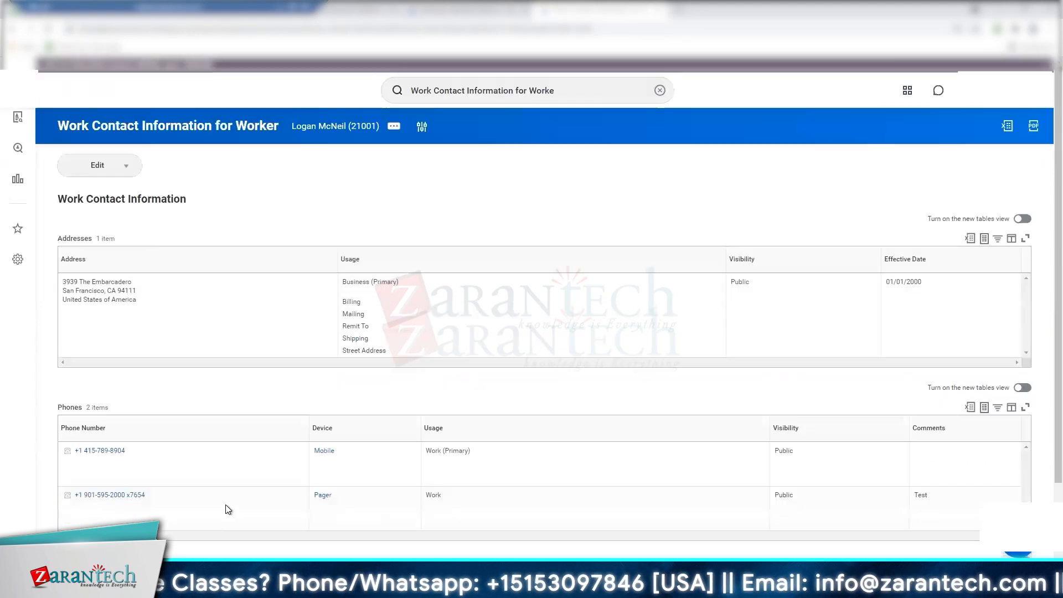
{"action": "left_click", "coordinate": [126, 166]}
{"action": "left_click", "coordinate": [249, 214]}
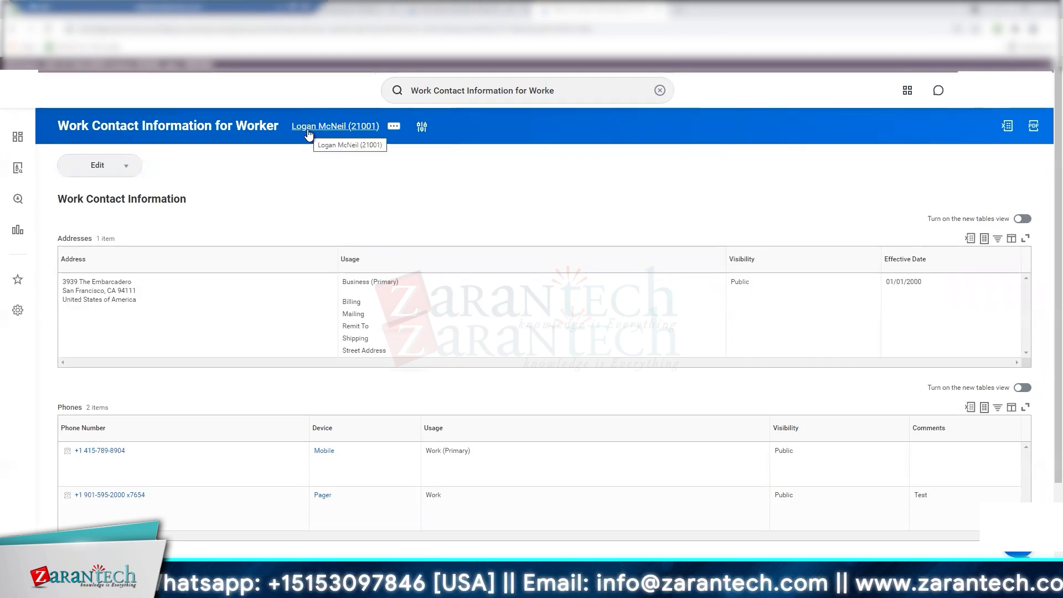
{"action": "left_click", "coordinate": [140, 287]}
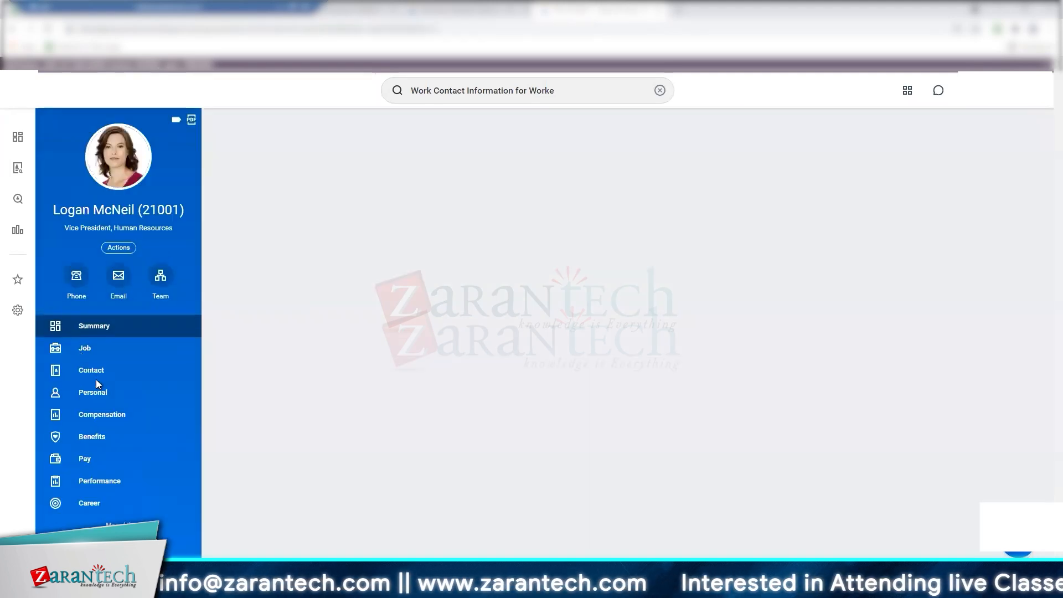
{"action": "left_click", "coordinate": [98, 377]}
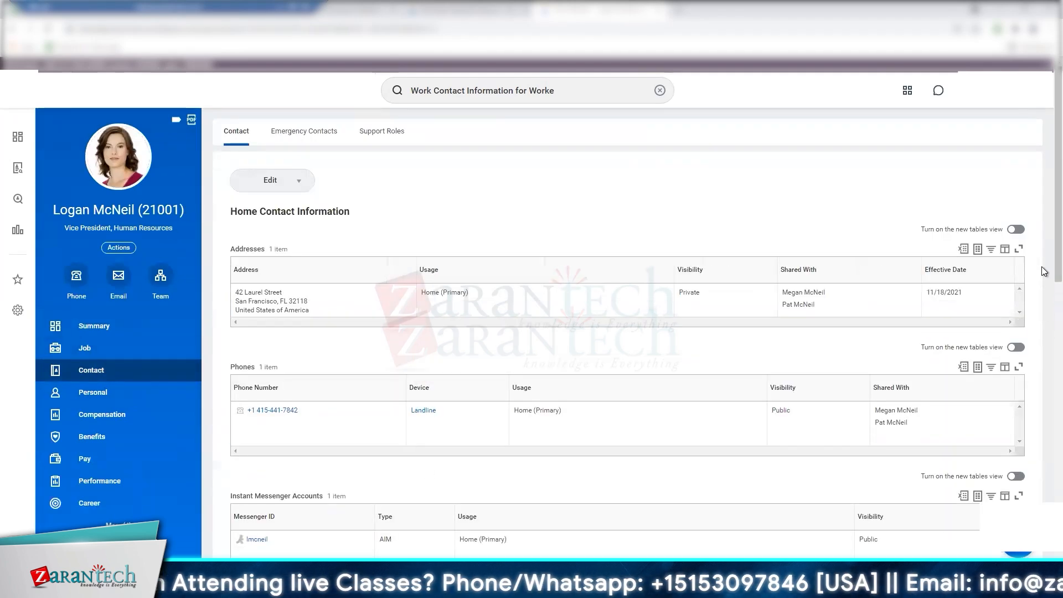
{"action": "scroll", "coordinate": [1042, 301], "scroll_direction": "down", "scroll_amount": 12}
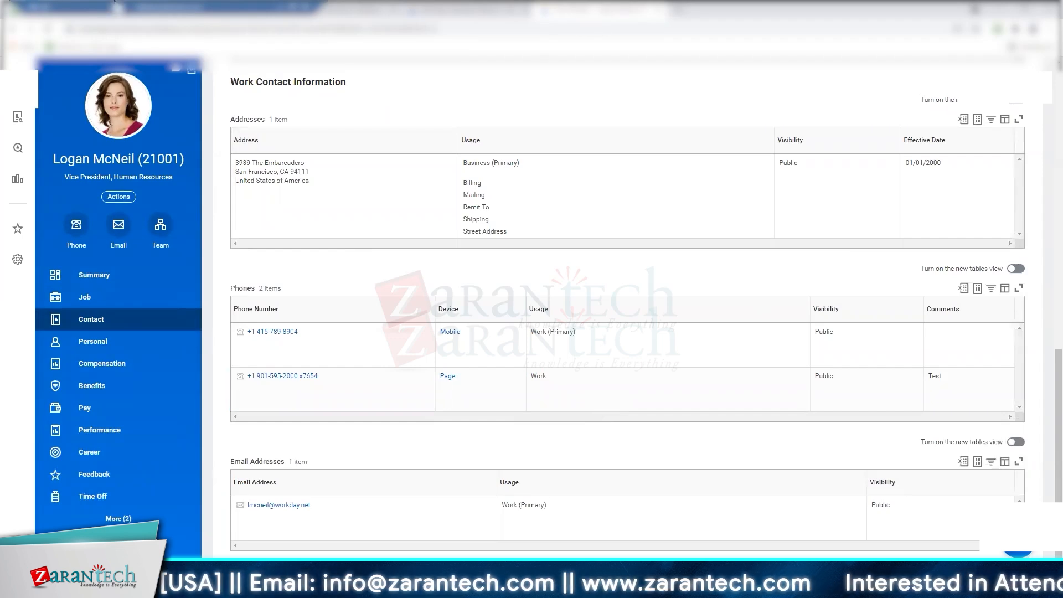
Switch to the Reports board in Google Jamboard, view the Report Writer notes enlarged, and return to the worker's profile in Workday
{"action": "left_click", "coordinate": [1025, 9]}
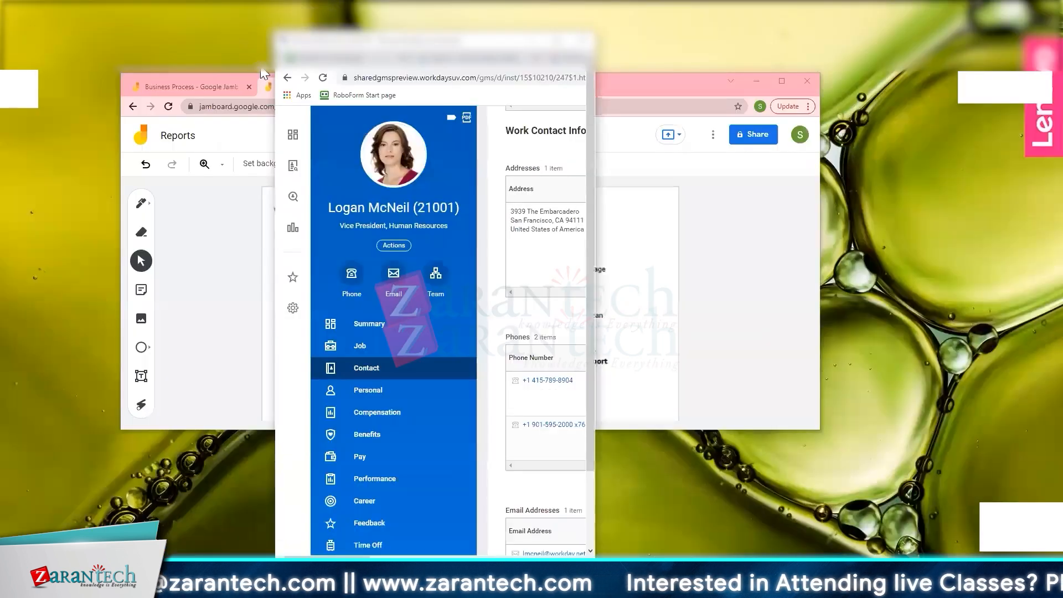
{"action": "left_click", "coordinate": [232, 76]}
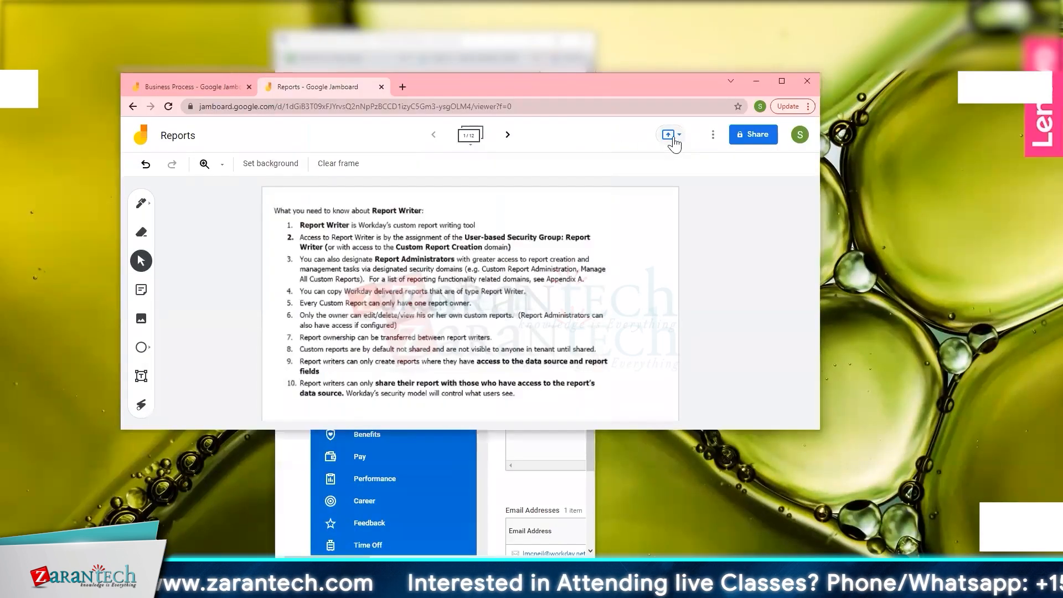
{"action": "left_click", "coordinate": [782, 80]}
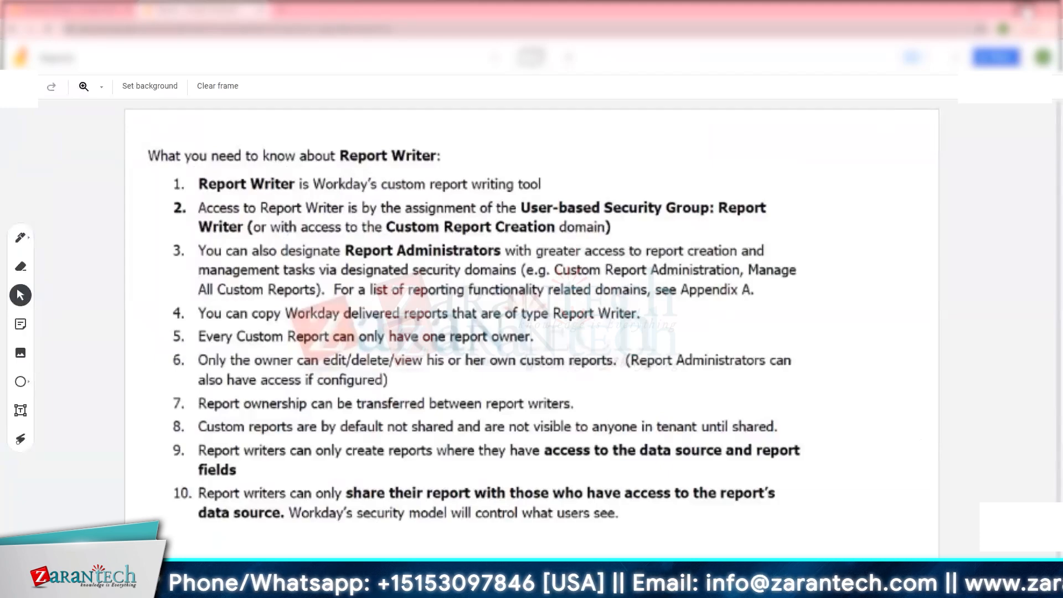
{"action": "left_click", "coordinate": [1024, 7]}
{"action": "left_click", "coordinate": [562, 44]}
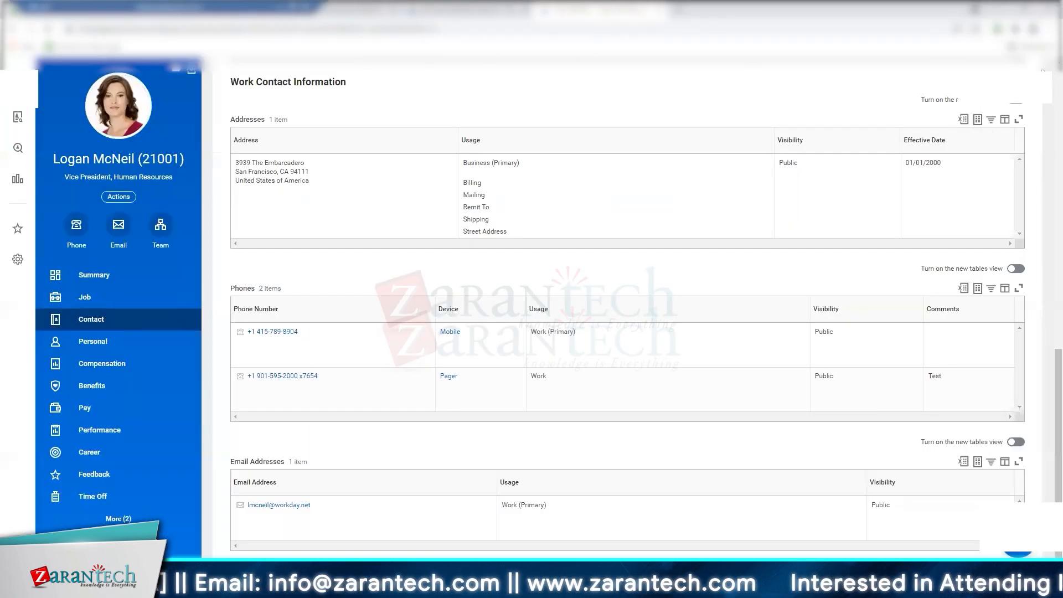
Open the Sitemap of available reports and tasks and show the Personal Data category
{"action": "scroll", "coordinate": [628, 310], "scroll_direction": "up", "scroll_amount": 7}
{"action": "scroll", "coordinate": [628, 310], "scroll_direction": "up", "scroll_amount": 4}
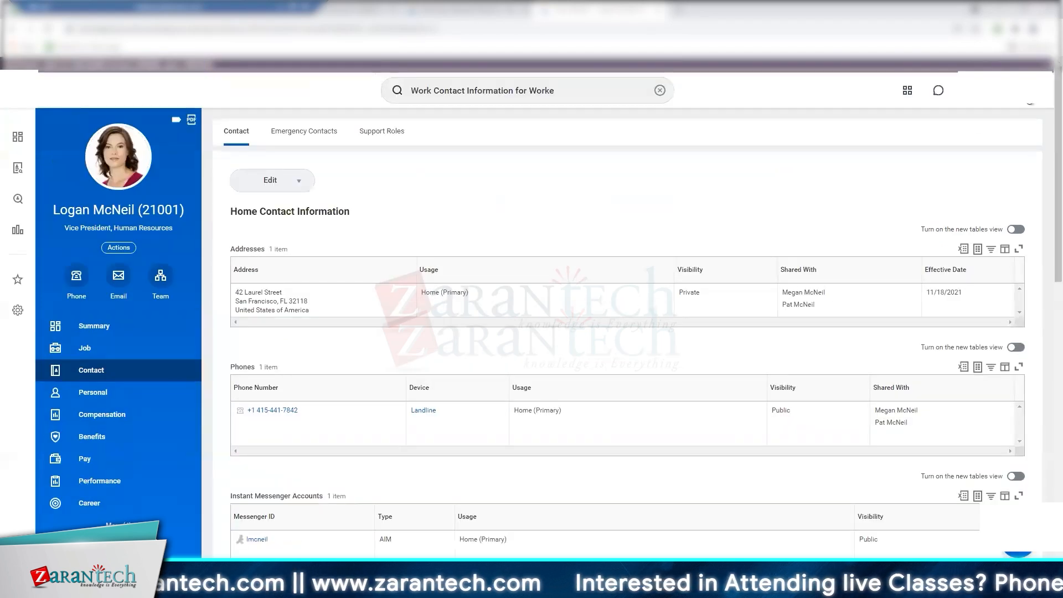
{"action": "left_click", "coordinate": [1028, 96]}
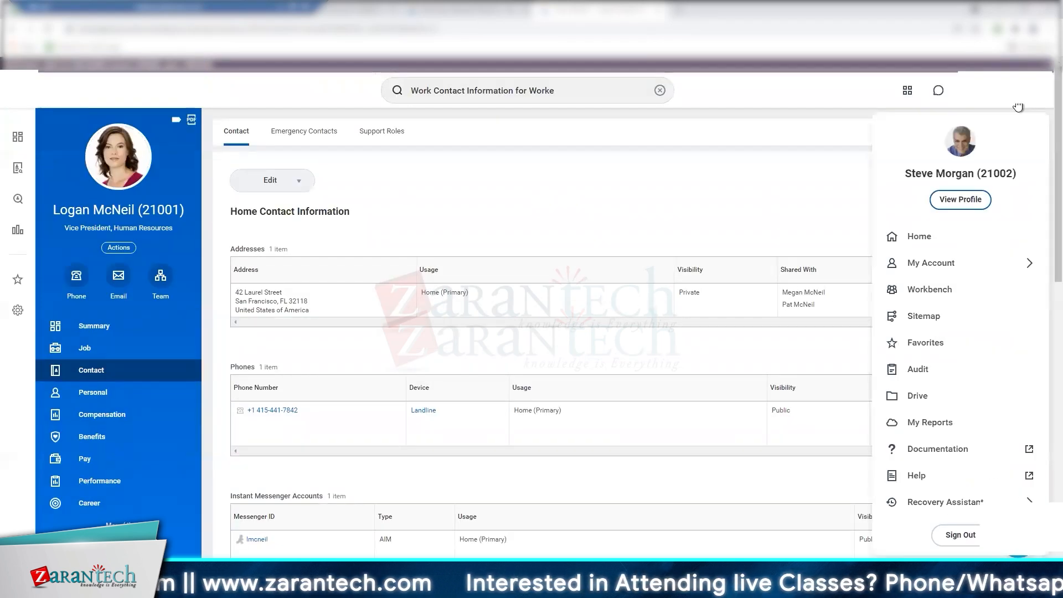
{"action": "left_click", "coordinate": [928, 321]}
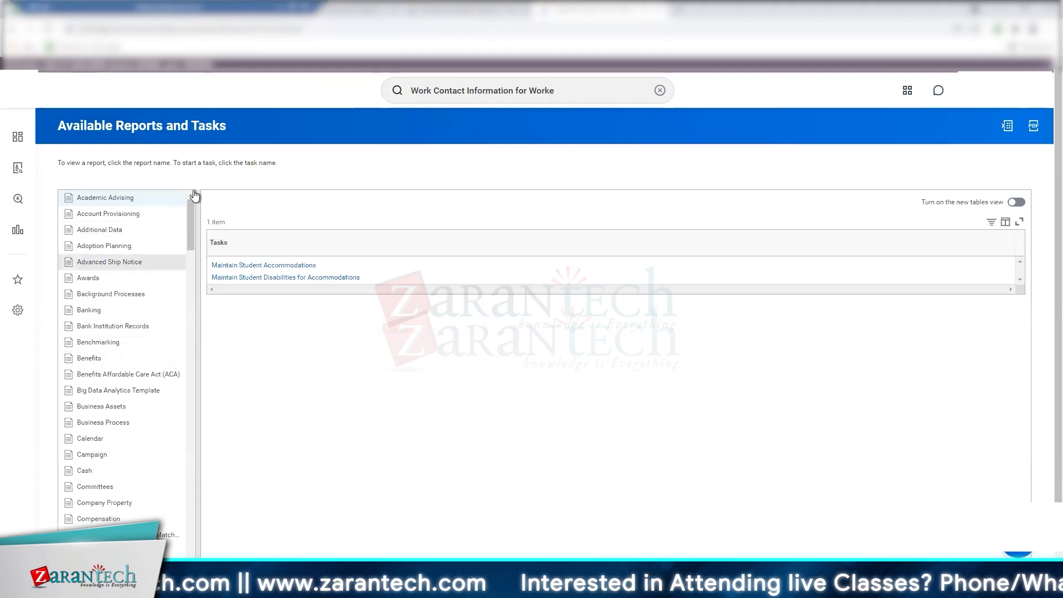
{"action": "left_click_drag", "start_coordinate": [190, 212], "coordinate": [204, 331]}
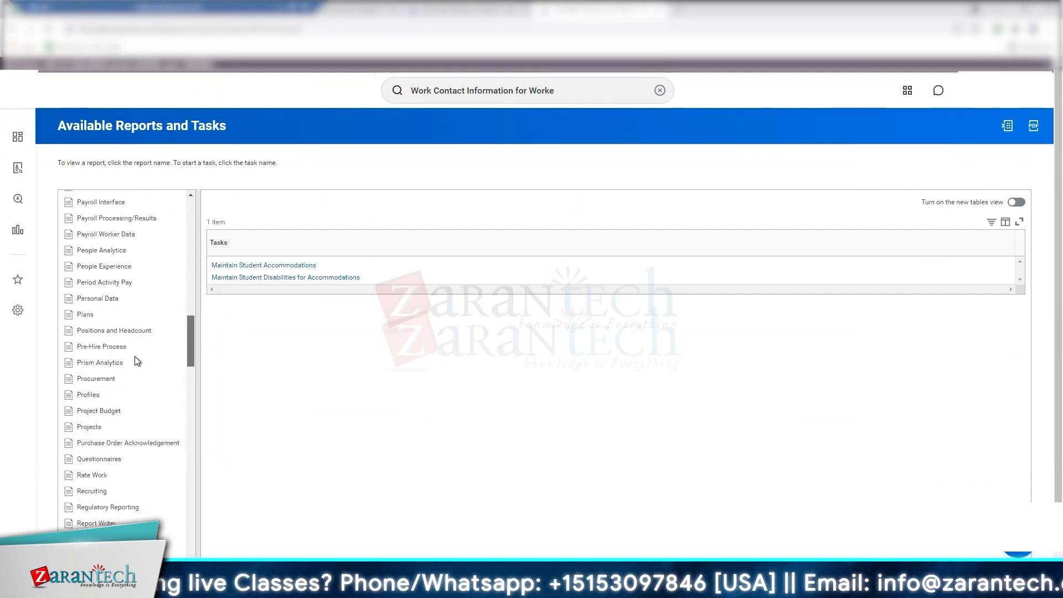
{"action": "left_click", "coordinate": [112, 300]}
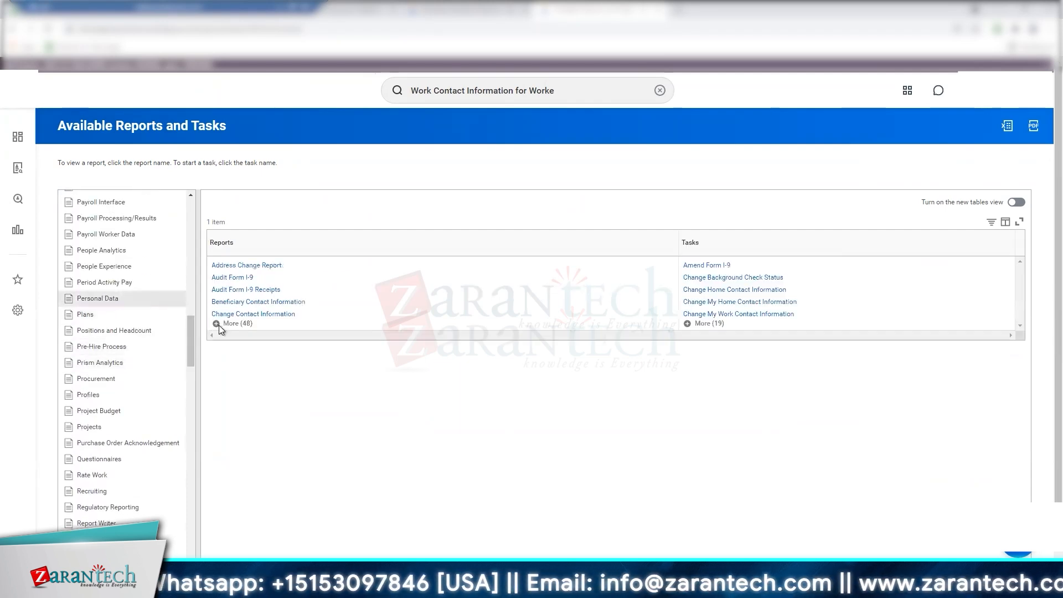
Expand the full Personal Data report and task lists and open the Change Work Contact Information task in a new tab
{"action": "left_click", "coordinate": [218, 326]}
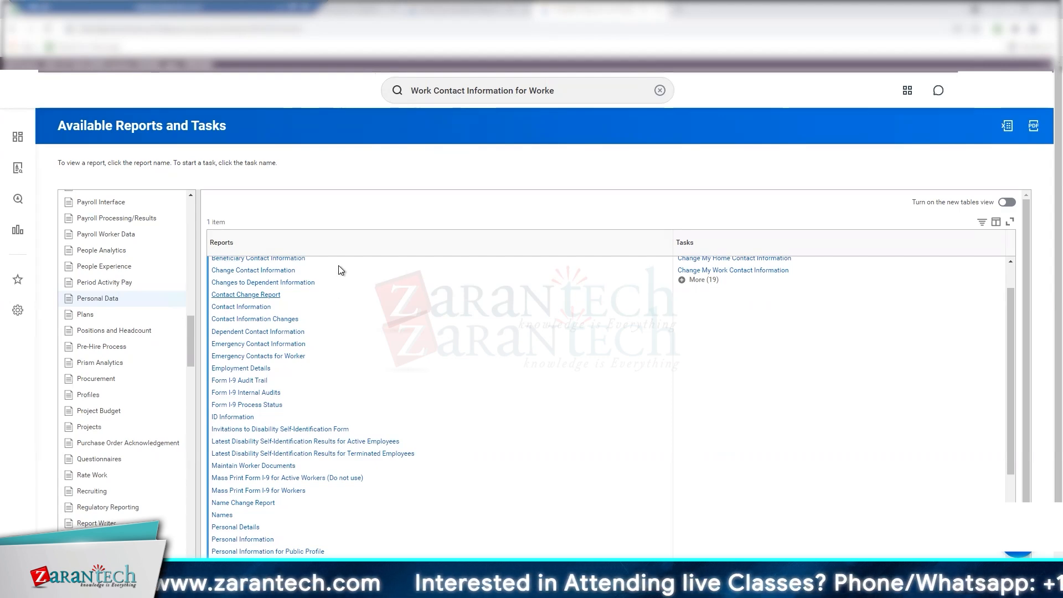
{"action": "left_click", "coordinate": [682, 282]}
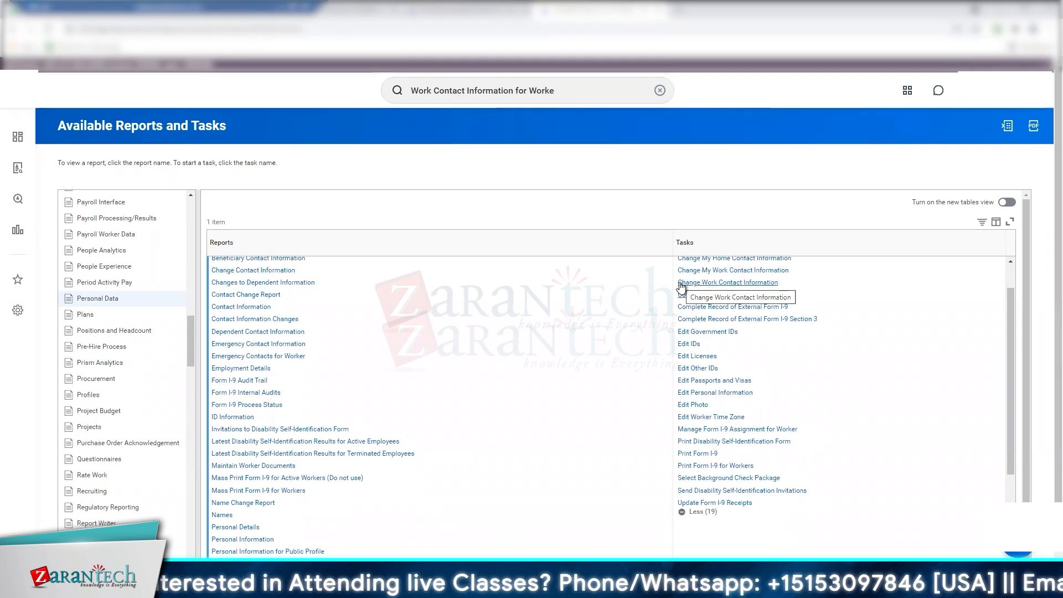
{"action": "right_click", "coordinate": [758, 287]}
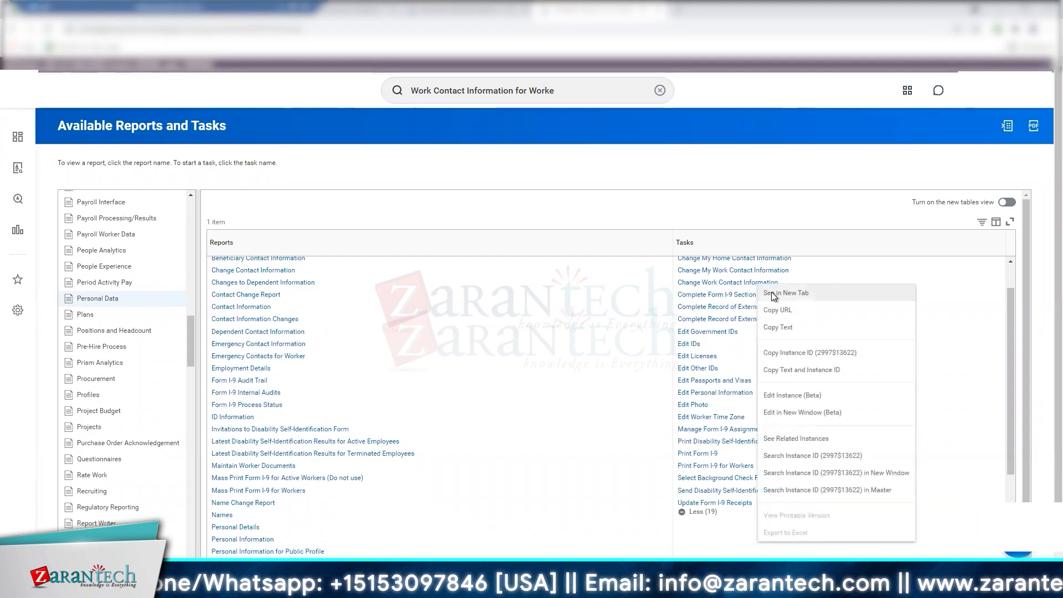
{"action": "left_click", "coordinate": [773, 293]}
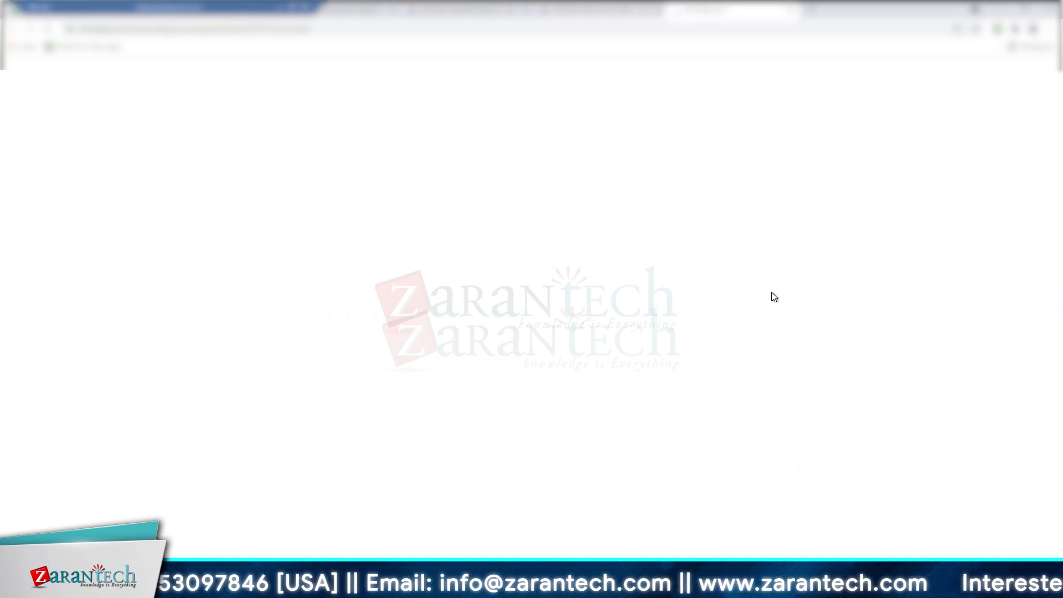
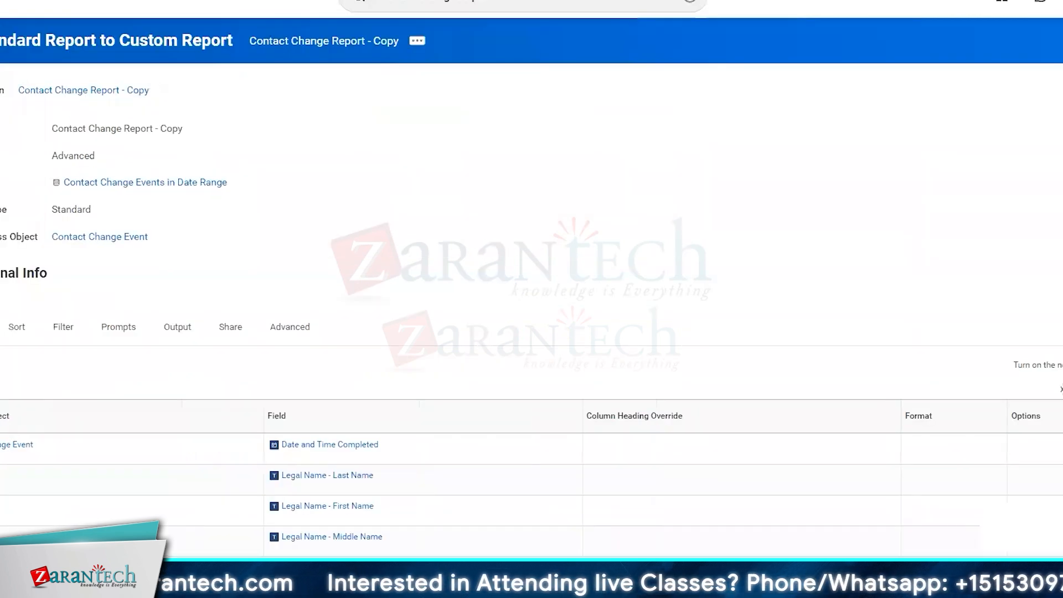
Run the Contact Change Report - Copy with Entry Moment From 09/01/2021 and Entry Moment To 11/20/2021
{"action": "left_click", "coordinate": [24, 574]}
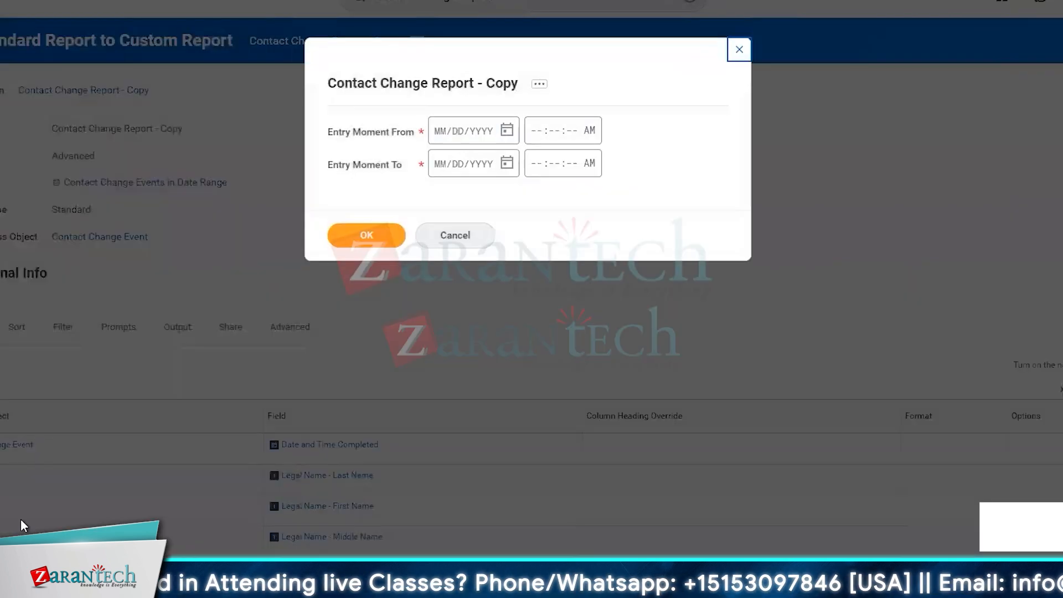
{"action": "left_click", "coordinate": [507, 133]}
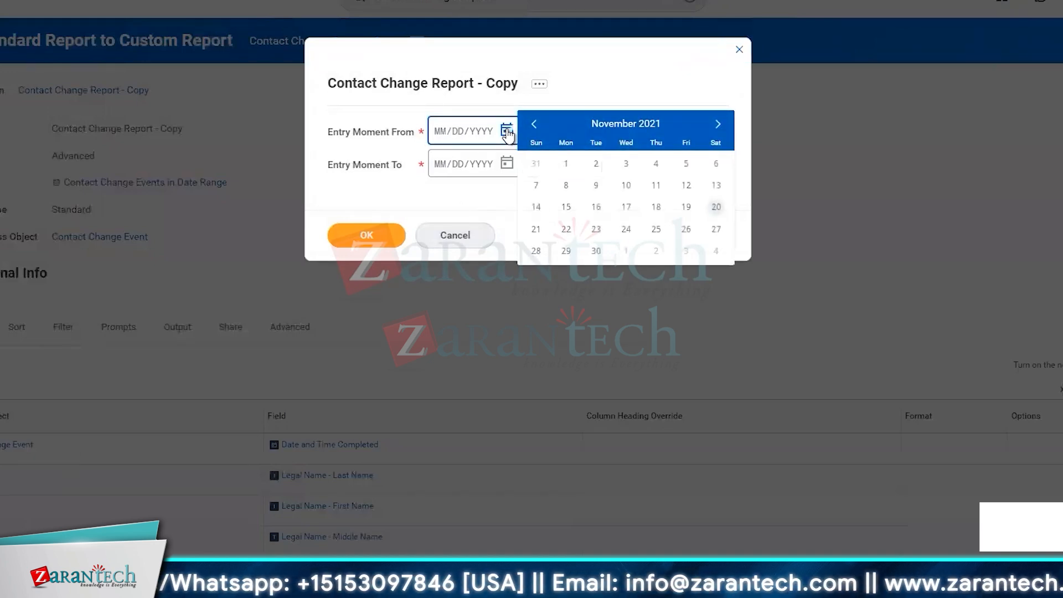
{"action": "left_click", "coordinate": [534, 124]}
{"action": "left_click", "coordinate": [534, 123]}
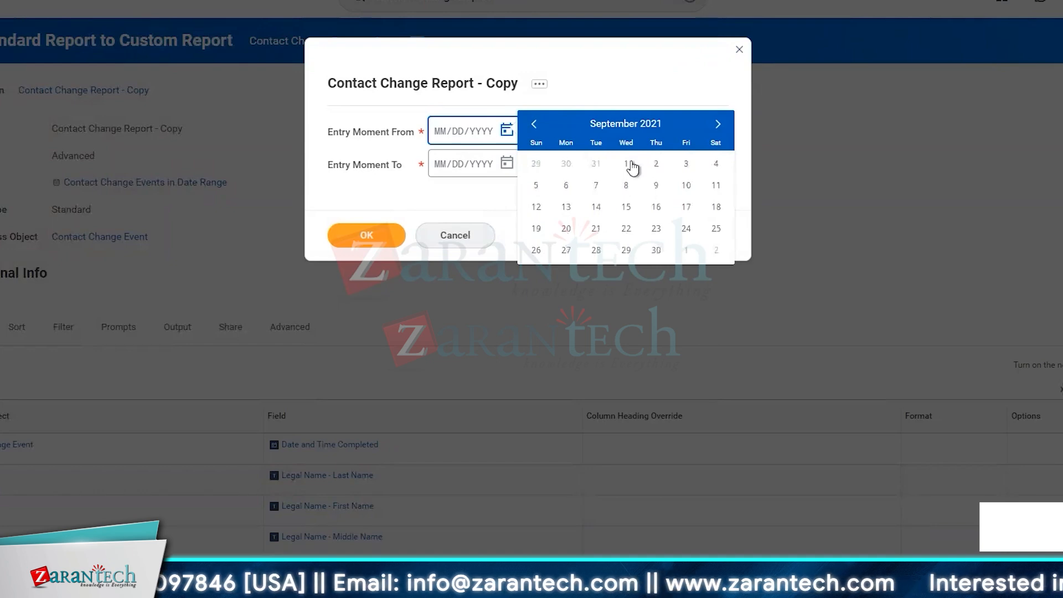
{"action": "left_click", "coordinate": [627, 163]}
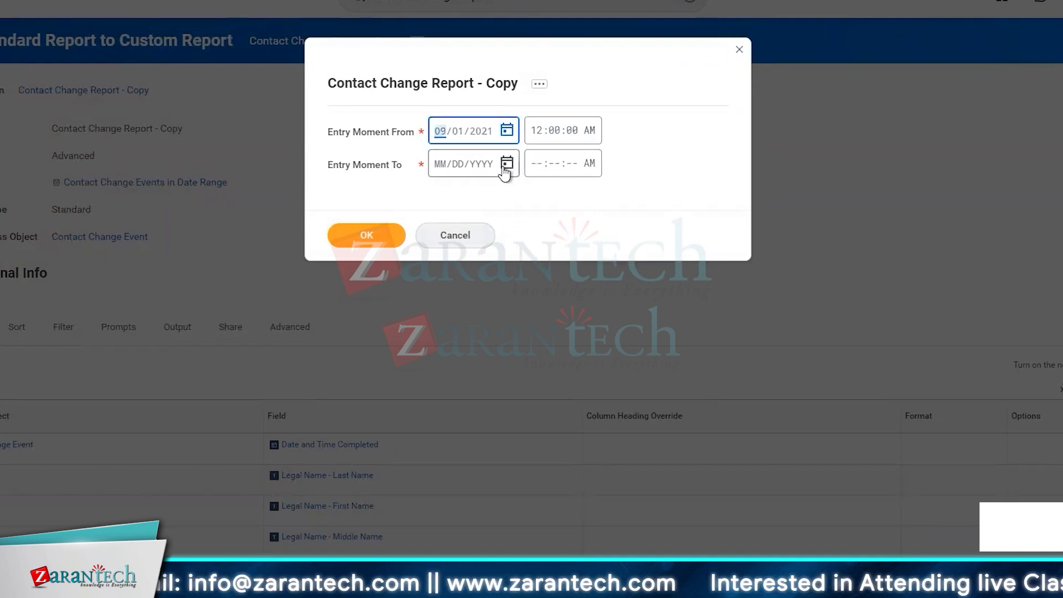
{"action": "left_click", "coordinate": [506, 163]}
{"action": "left_click", "coordinate": [716, 240]}
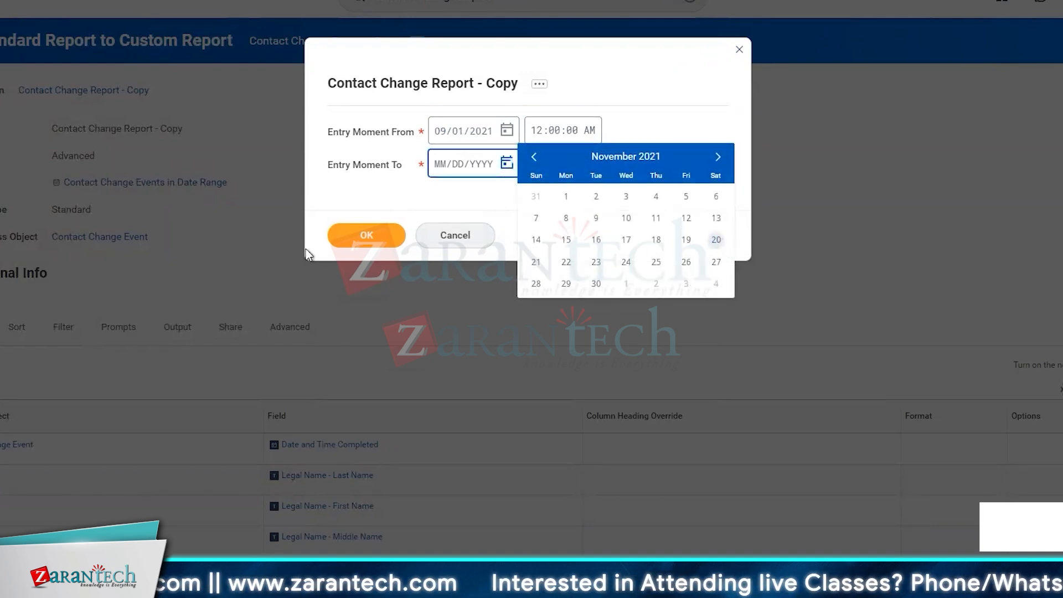
{"action": "left_click", "coordinate": [357, 236]}
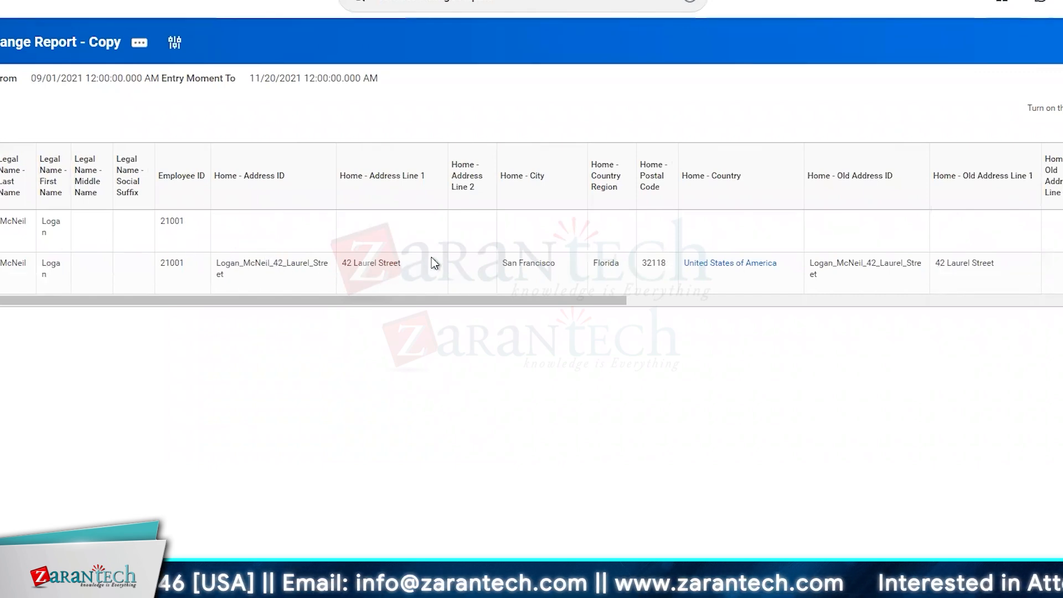
Examine the report rows across the current and old home address columns through to the work address columns
{"action": "left_click_drag", "start_coordinate": [591, 266], "coordinate": [671, 289]}
{"action": "left_click", "coordinate": [570, 234]}
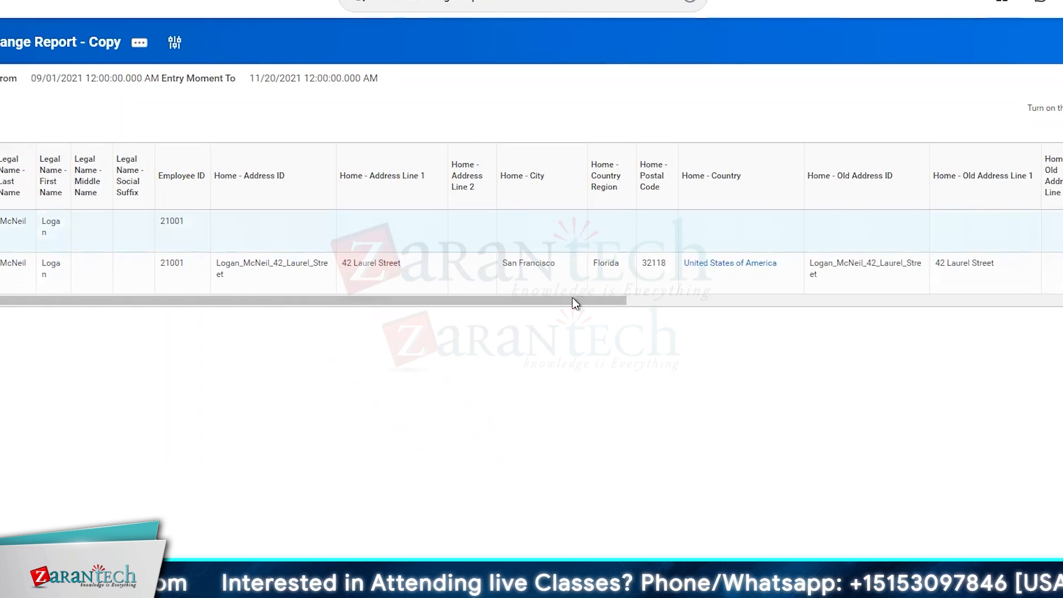
{"action": "scroll", "coordinate": [755, 308], "scroll_direction": "right", "scroll_amount": 10}
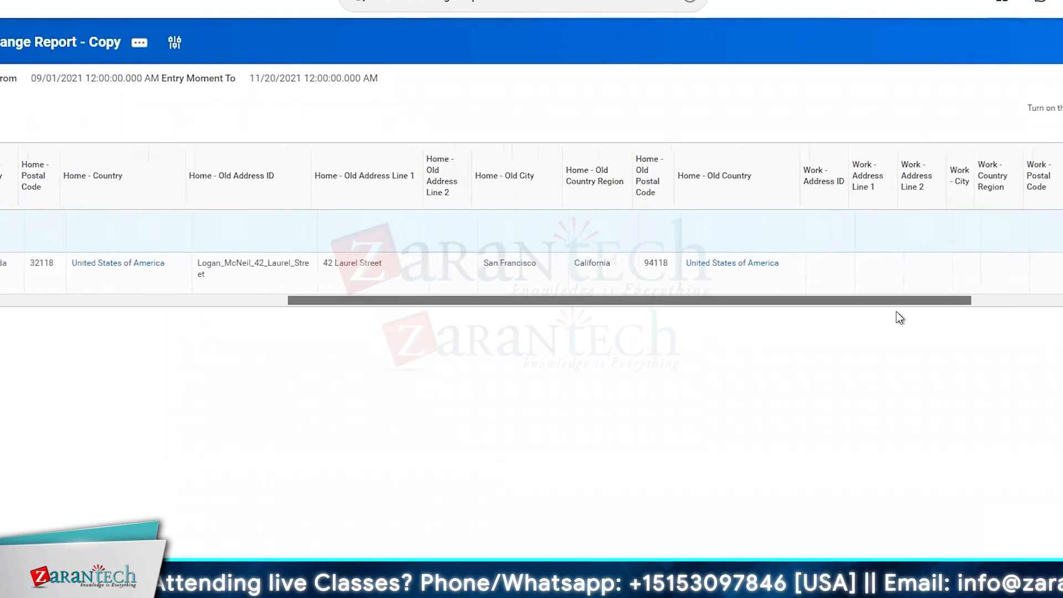
{"action": "scroll", "coordinate": [532, 233], "scroll_direction": "right", "scroll_amount": 6}
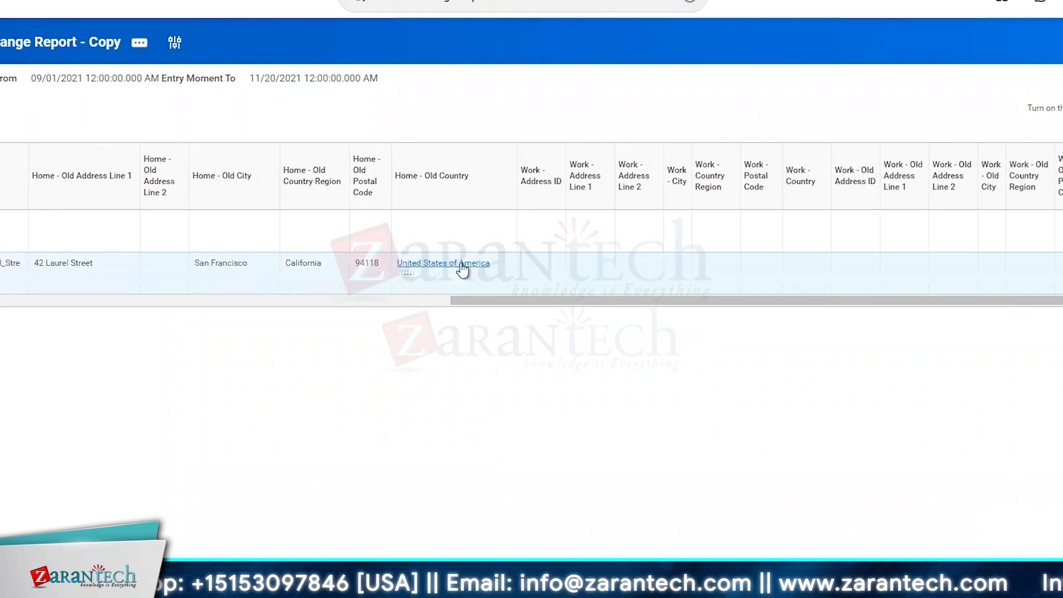
{"action": "left_click", "coordinate": [461, 265]}
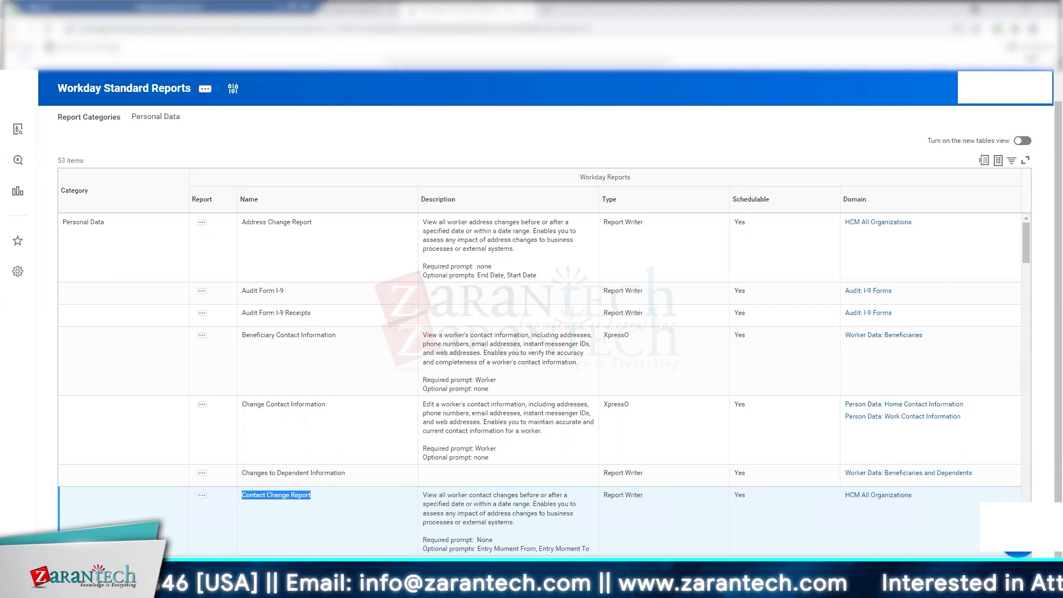
Search for "delete temporary def", open the Delete Temporary Report Definitions task and show its Run Frequency choices
{"action": "scroll", "coordinate": [532, 305], "scroll_direction": "up", "scroll_amount": 1}
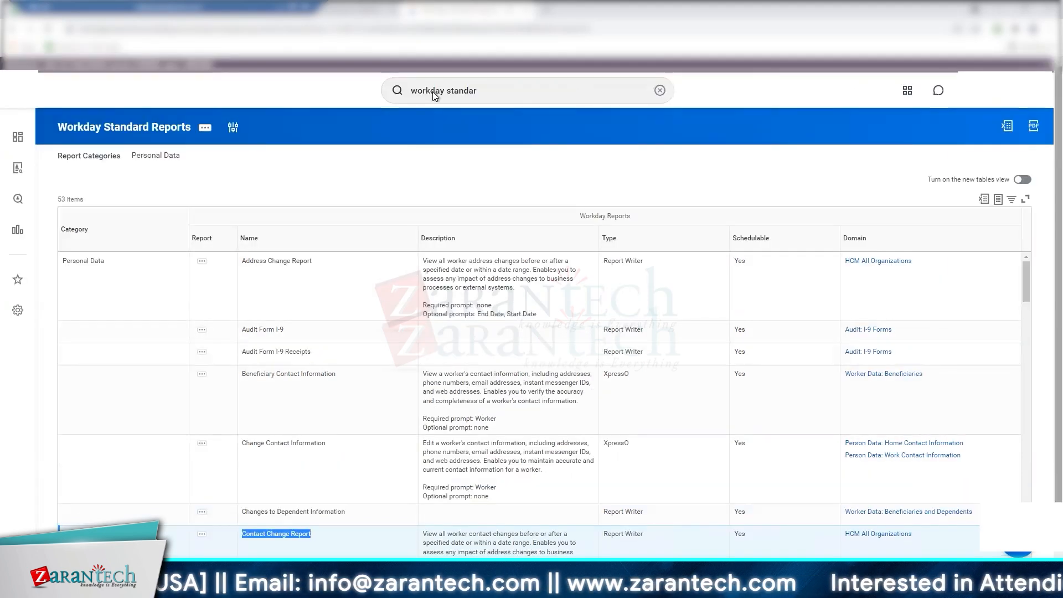
{"action": "left_click", "coordinate": [660, 91]}
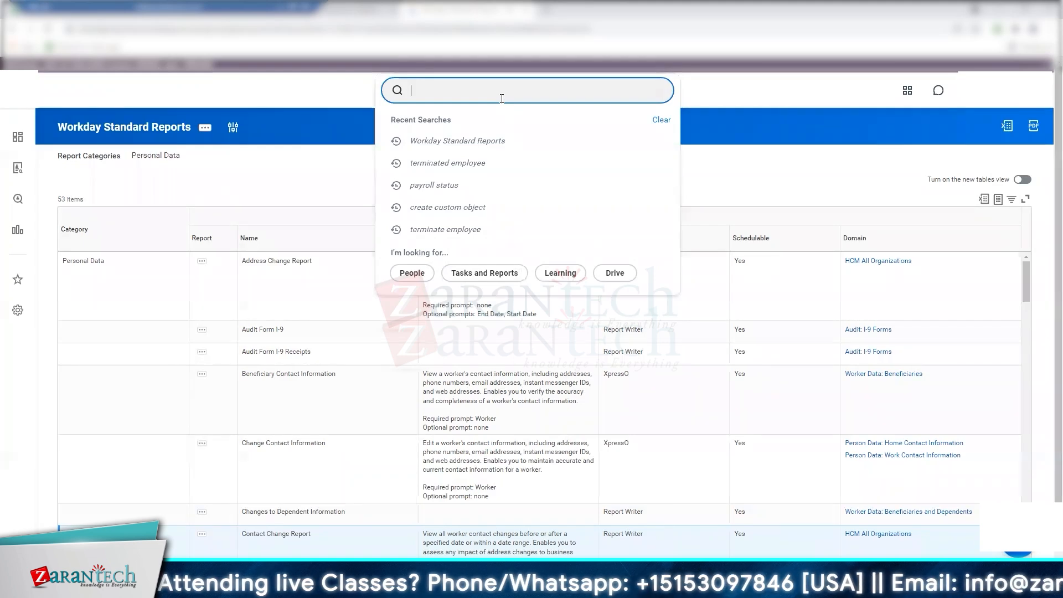
{"action": "type", "text": "delet"}
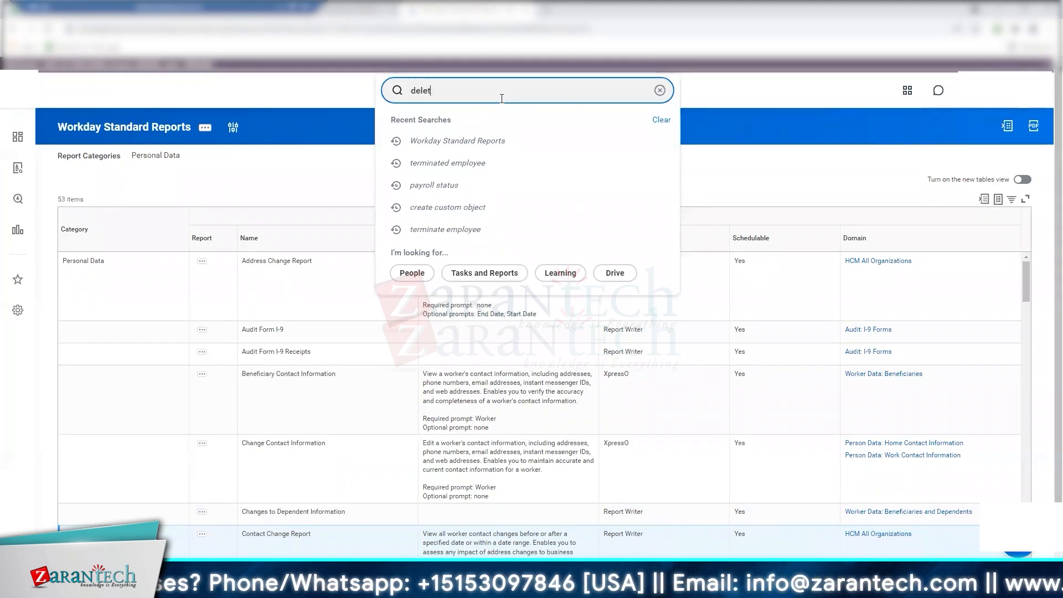
{"action": "type", "text": "e"}
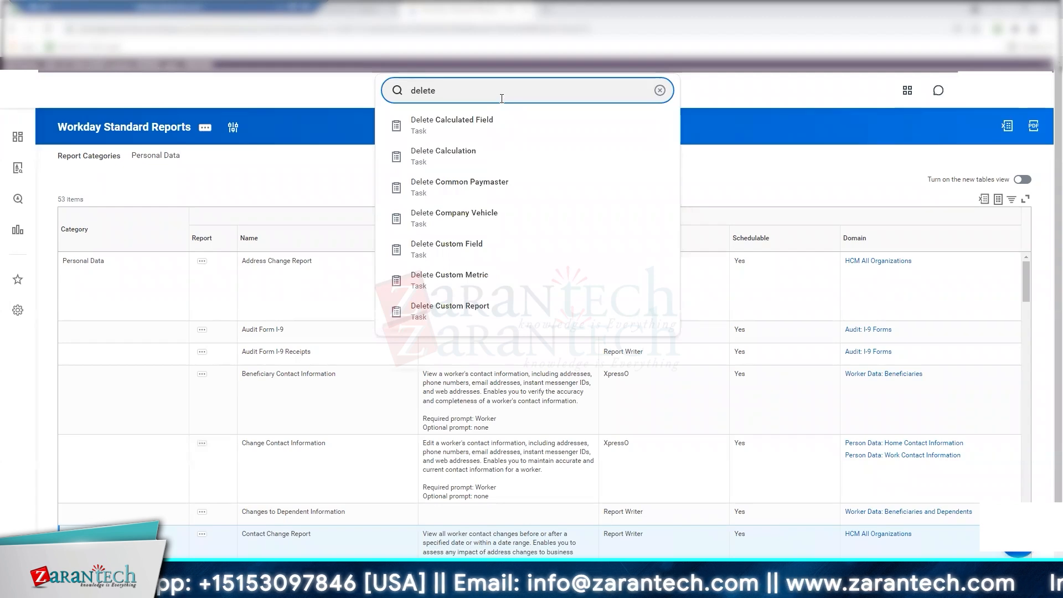
{"action": "type", "text": " temporary"}
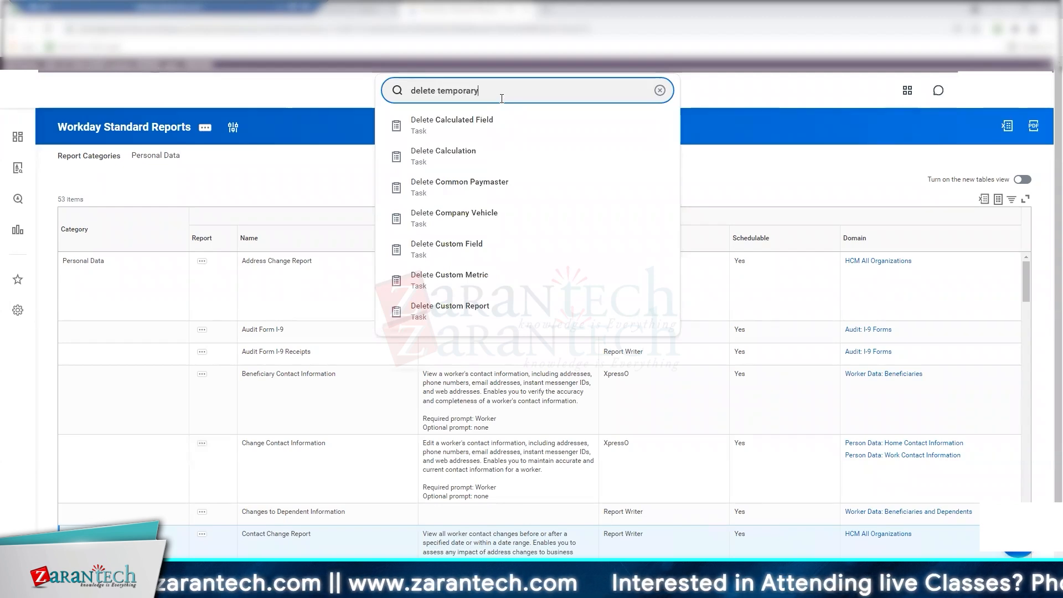
{"action": "type", "text": " def"}
{"action": "key", "text": "Return"}
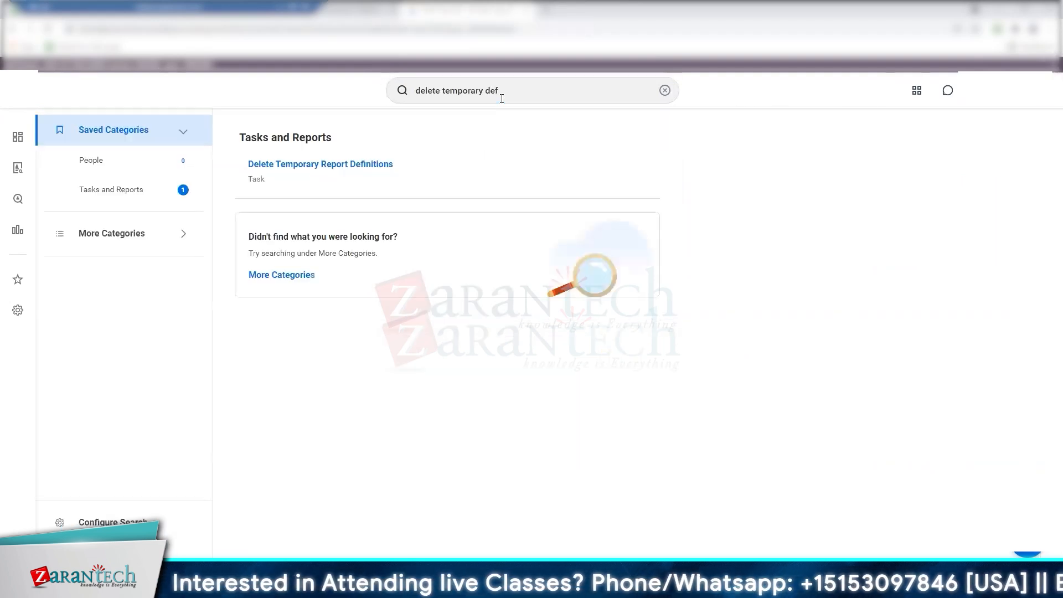
{"action": "left_click", "coordinate": [330, 168]}
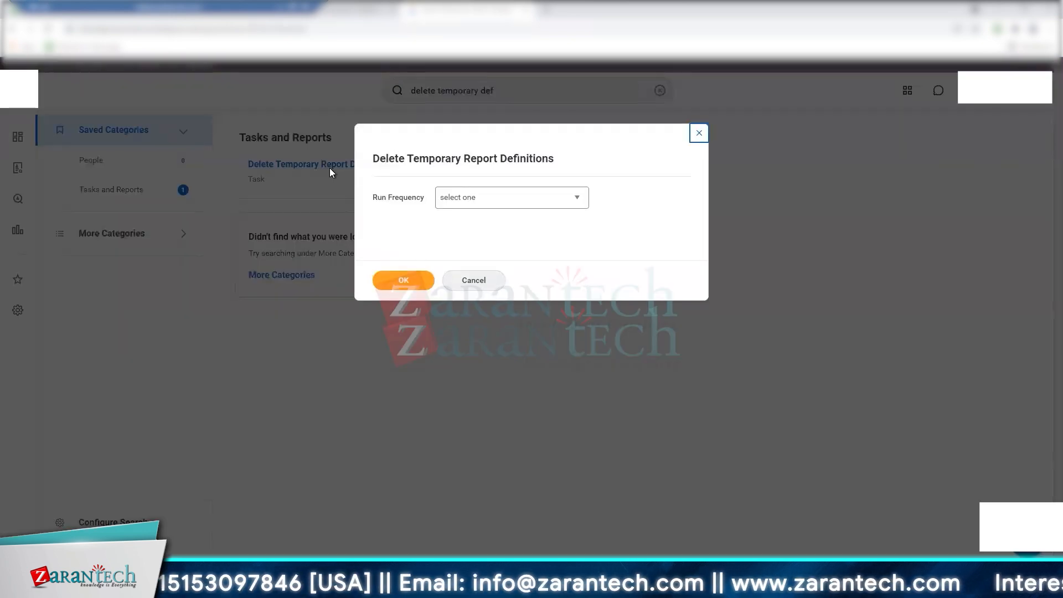
{"action": "left_click", "coordinate": [566, 206]}
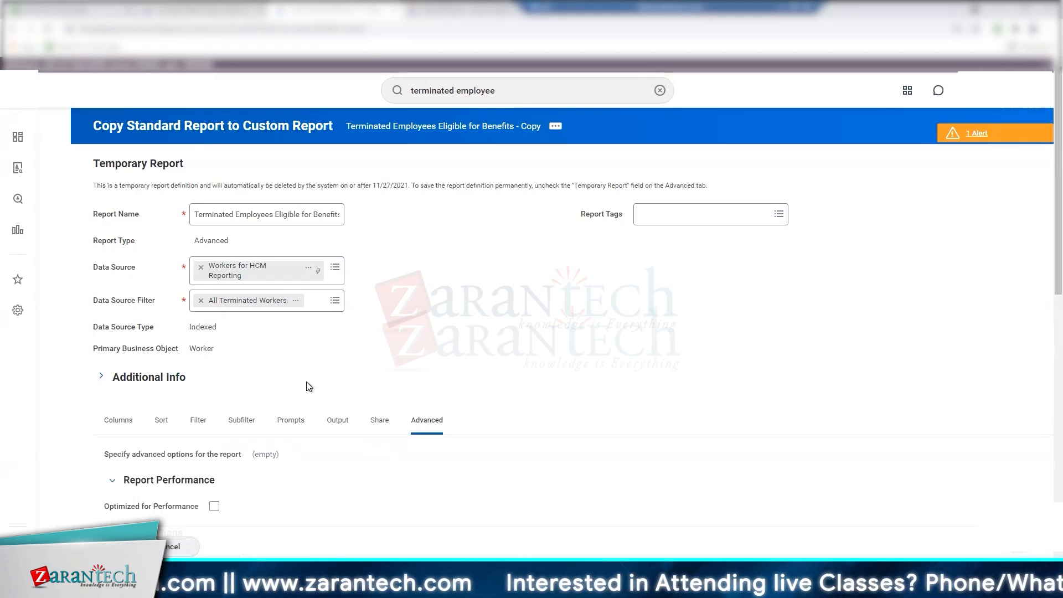
Examine the advanced options of Terminated Employees Eligible for Benefits - Copy and the description of its Workers for HCM Reporting data source
{"action": "scroll", "coordinate": [308, 386], "scroll_direction": "down", "scroll_amount": 10}
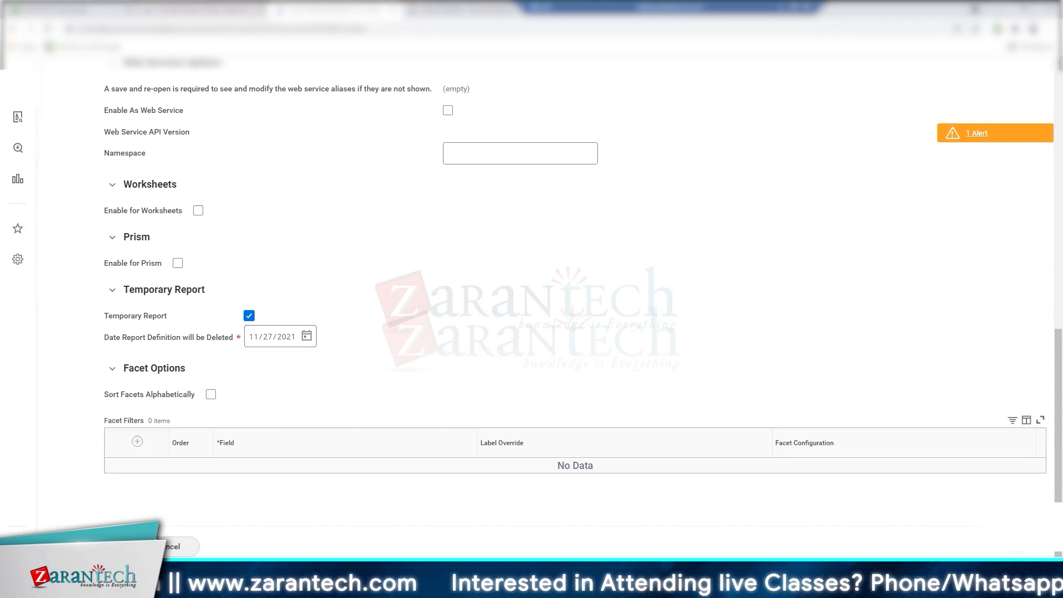
{"action": "scroll", "coordinate": [553, 305], "scroll_direction": "up", "scroll_amount": 8}
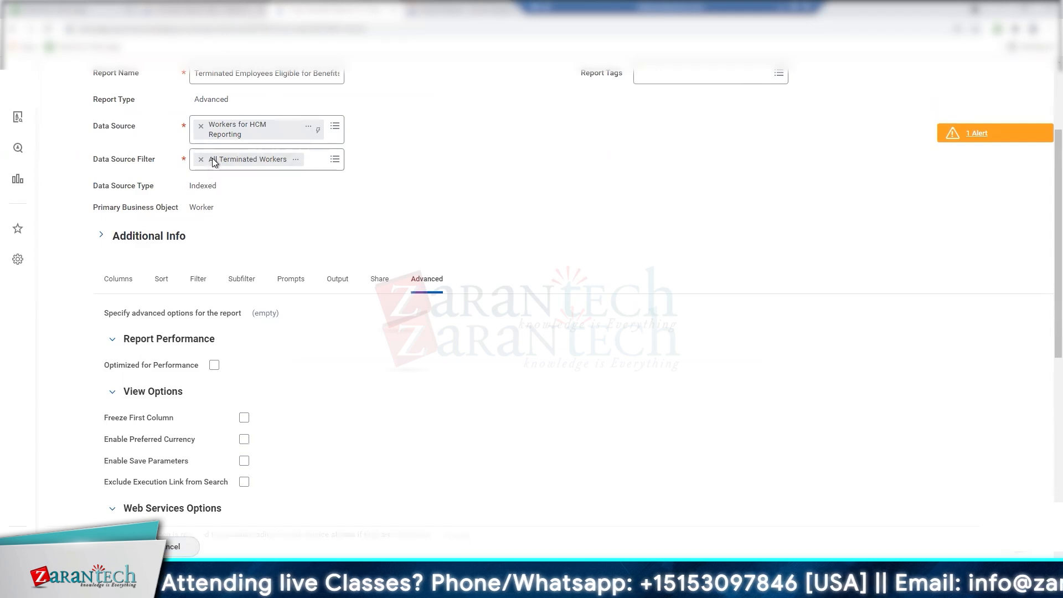
{"action": "left_click", "coordinate": [309, 127]}
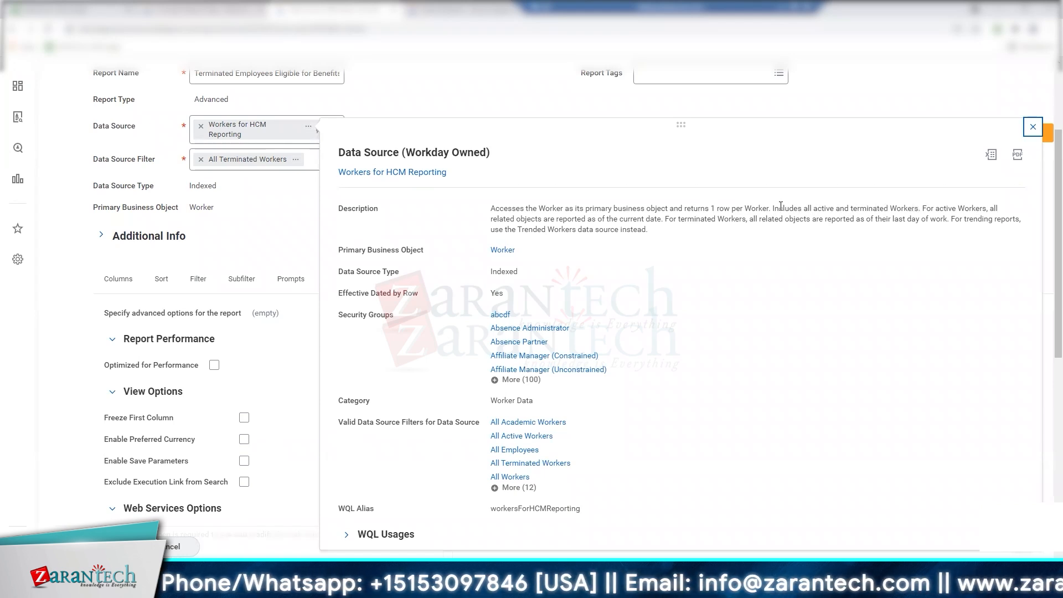
{"action": "left_click_drag", "start_coordinate": [771, 209], "coordinate": [924, 211]}
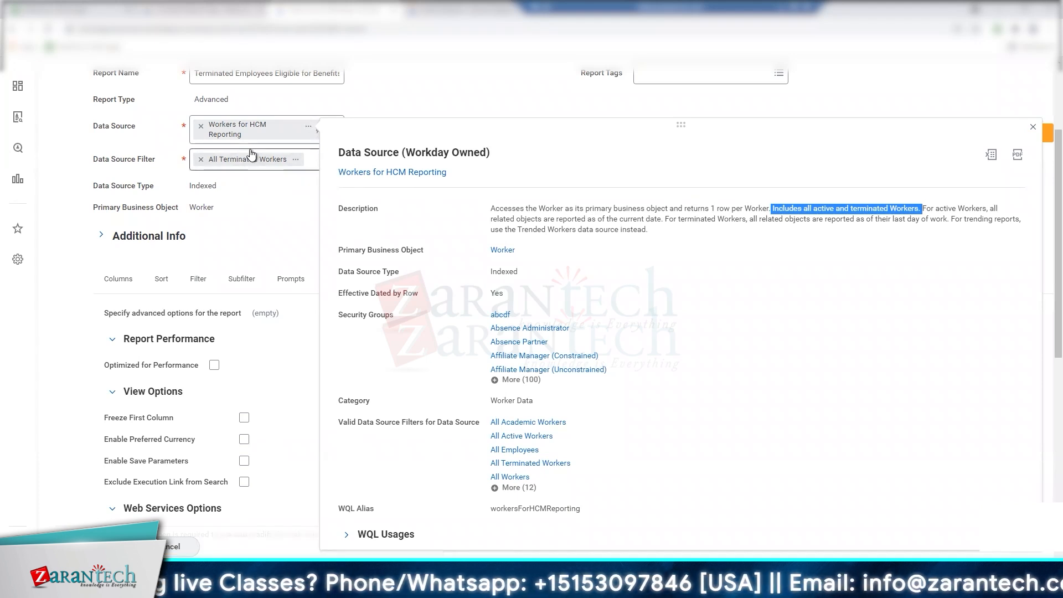
{"action": "left_click", "coordinate": [265, 199]}
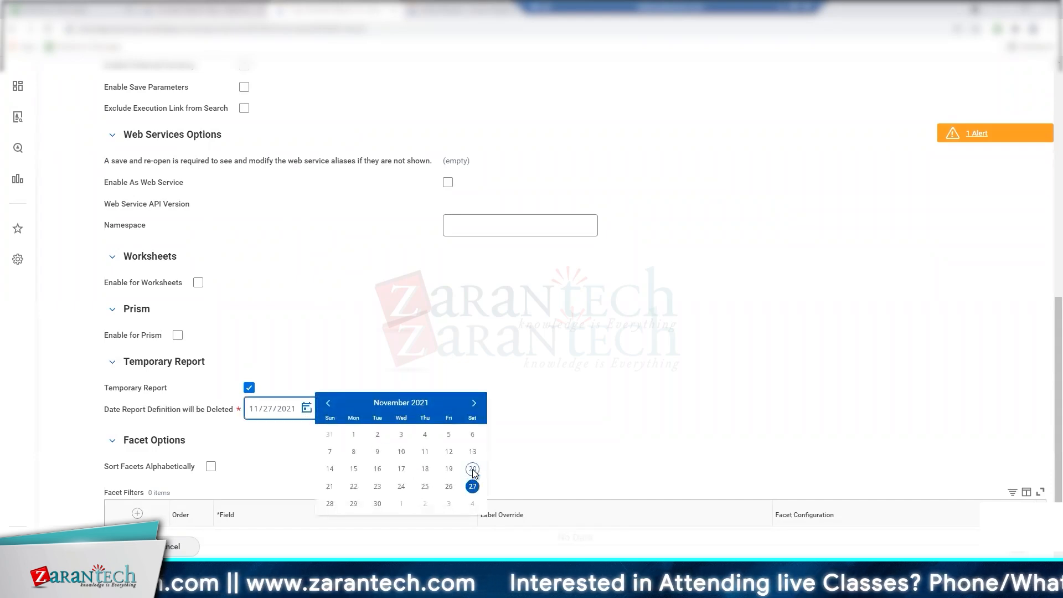
Try 11/20/2021 as the temporary report's deletion date, set it to 11/21/2021 instead, and save the report copy
{"action": "left_click", "coordinate": [472, 470]}
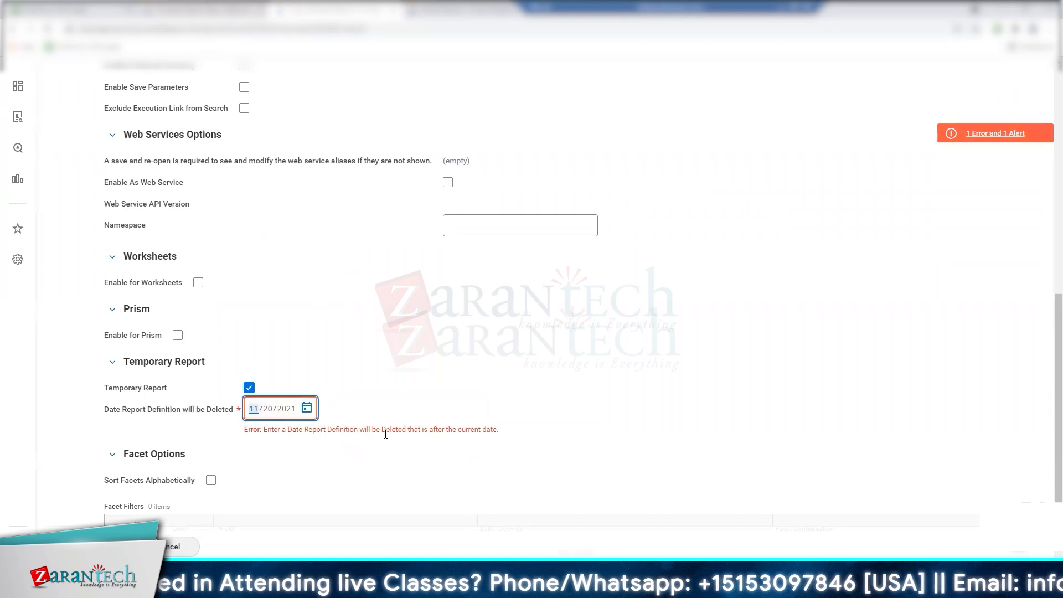
{"action": "left_click", "coordinate": [308, 411]}
{"action": "left_click", "coordinate": [330, 486]}
{"action": "left_click", "coordinate": [99, 547]}
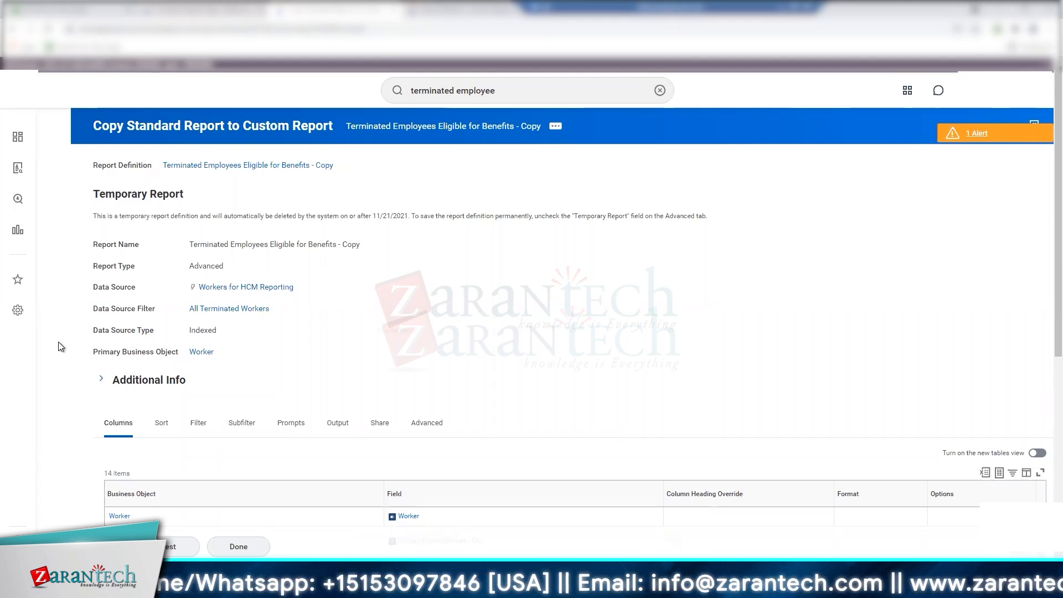
Search for "create custom report" and open the Create Custom Report task
{"action": "left_click", "coordinate": [658, 90]}
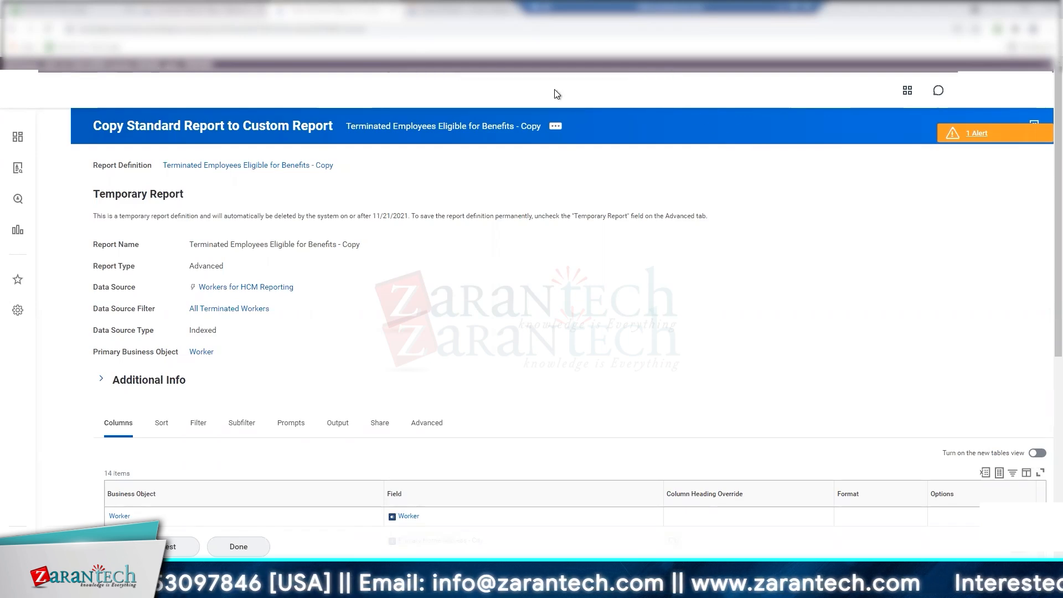
{"action": "left_click", "coordinate": [554, 91]}
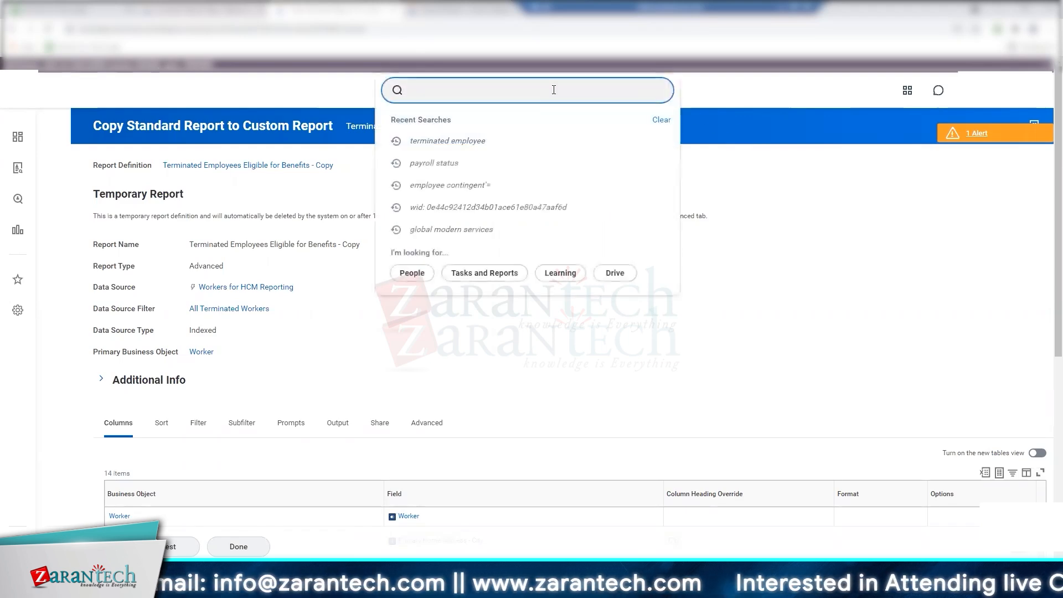
{"action": "type", "text": "create "}
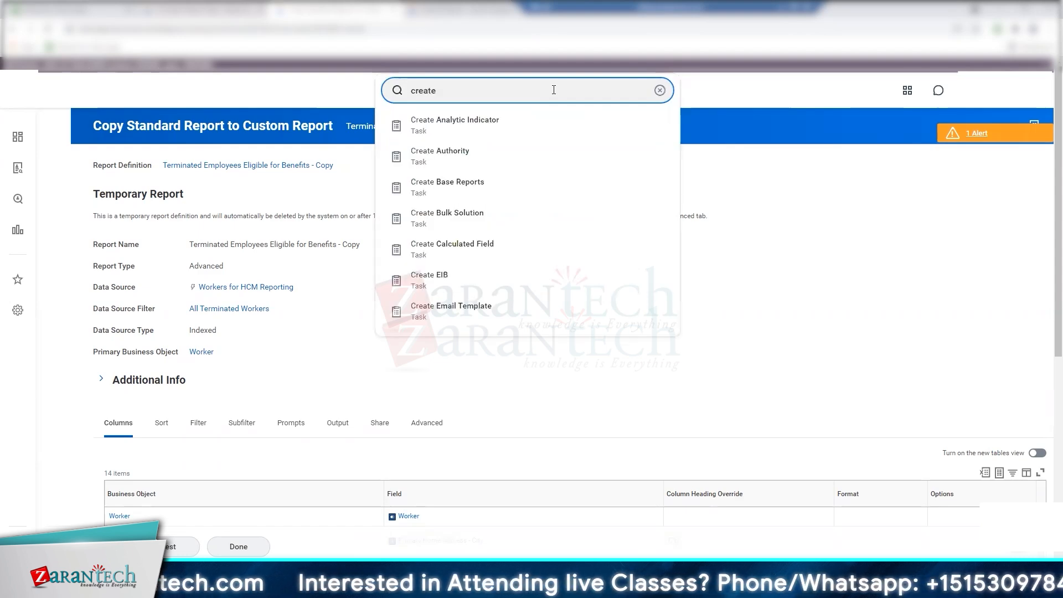
{"action": "type", "text": "custom r"}
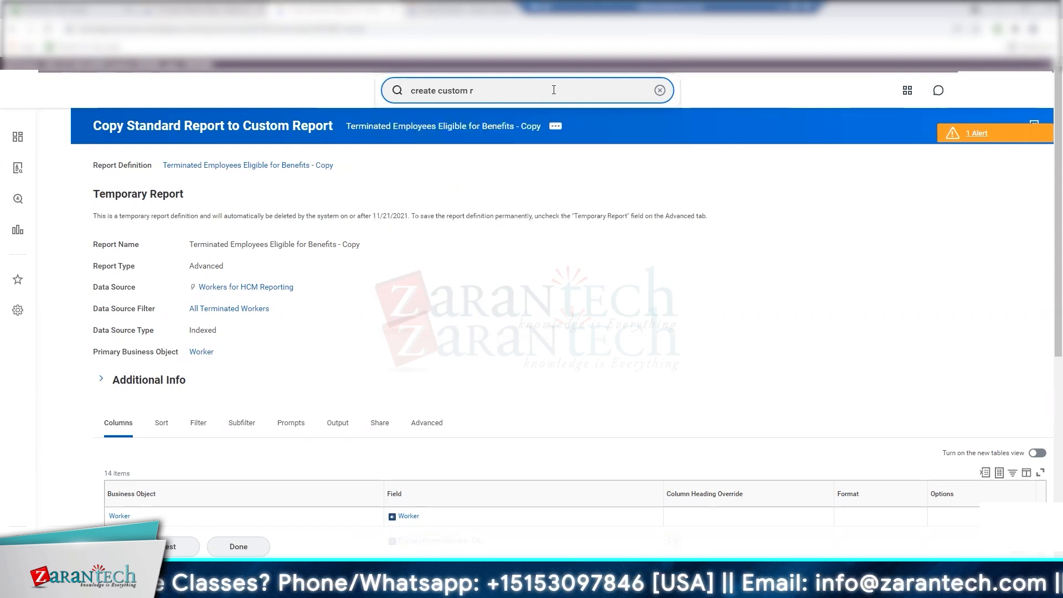
{"action": "type", "text": "eport"}
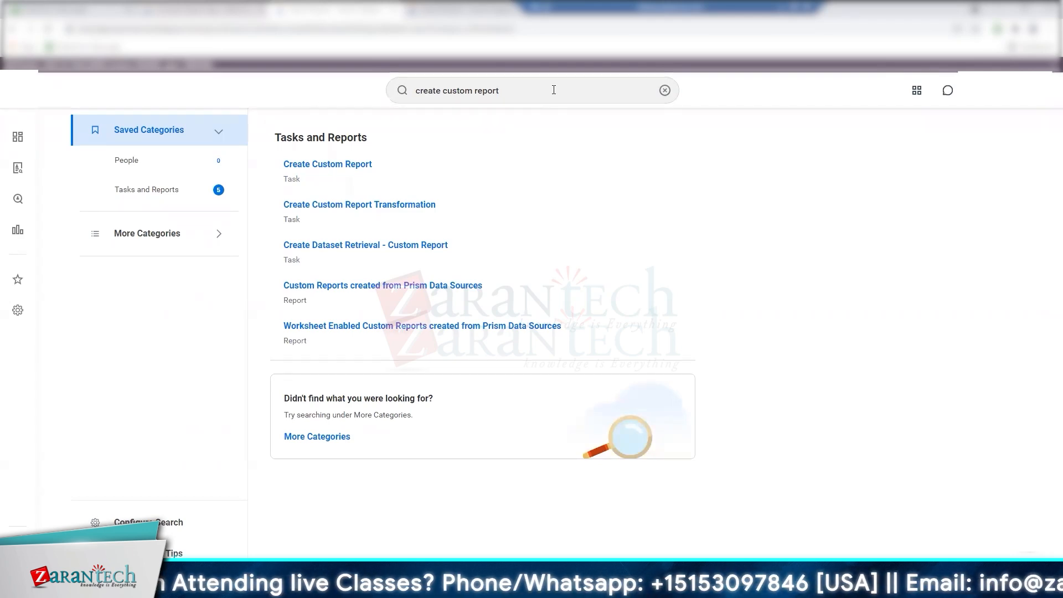
{"action": "left_click", "coordinate": [357, 167]}
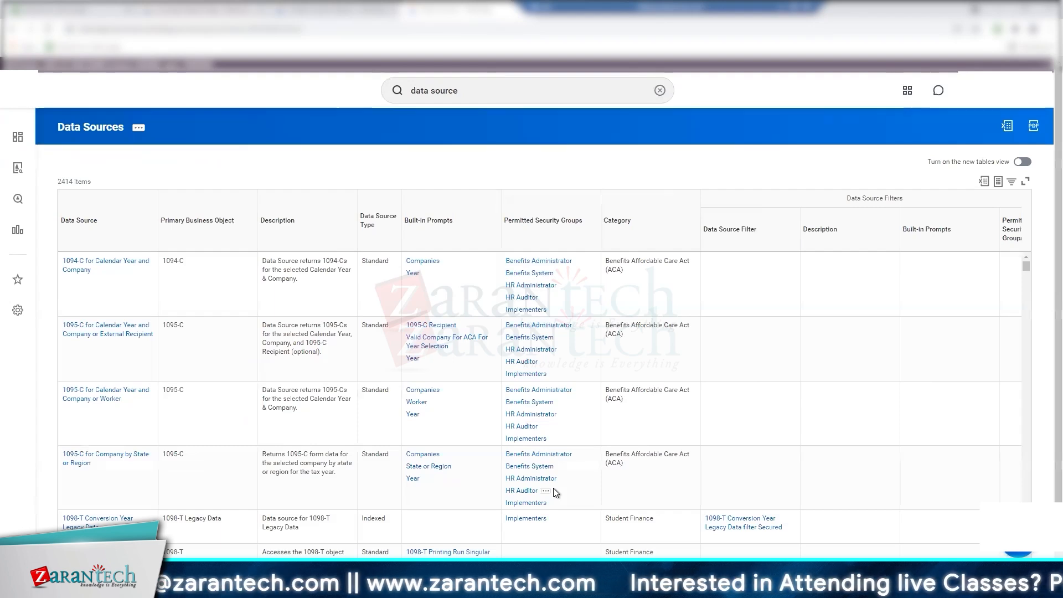
Filter the Data Sources report to rows whose Primary Business Object contains "worker"
{"action": "left_click", "coordinate": [201, 244]}
{"action": "left_click", "coordinate": [213, 383]}
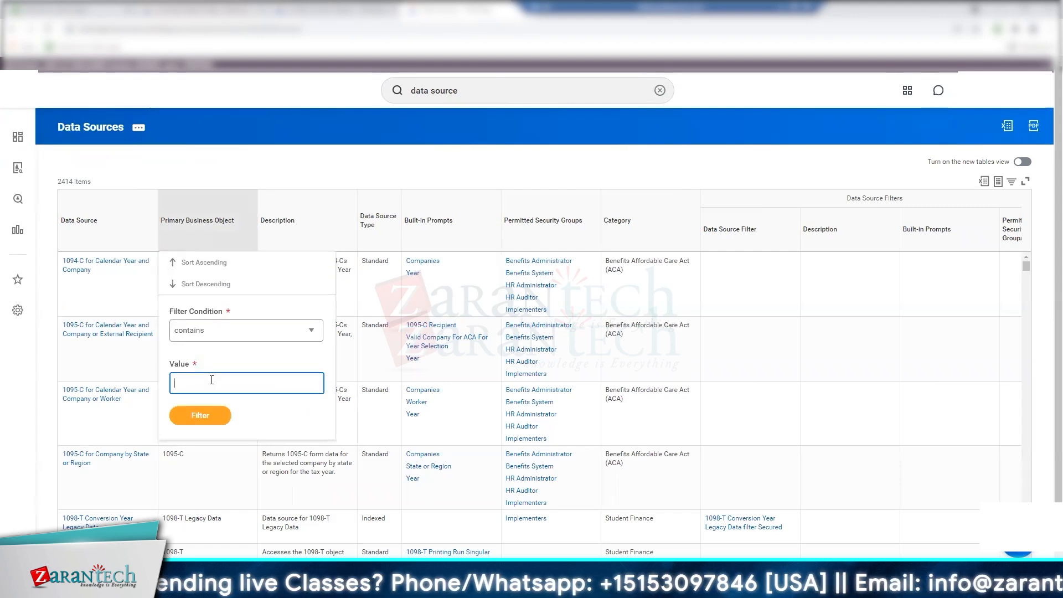
{"action": "type", "text": "worker"}
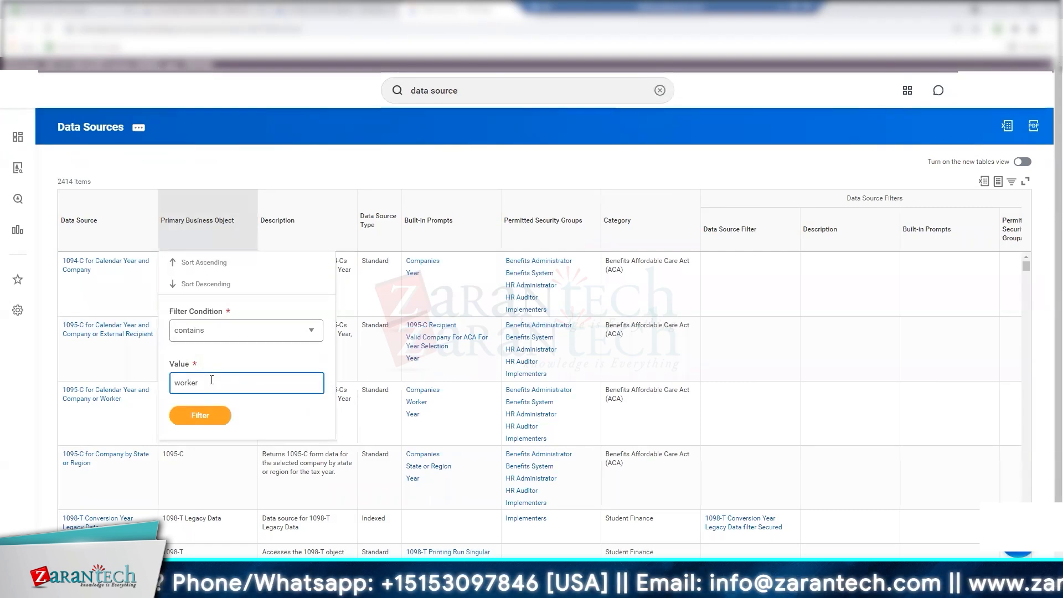
{"action": "left_click", "coordinate": [199, 417]}
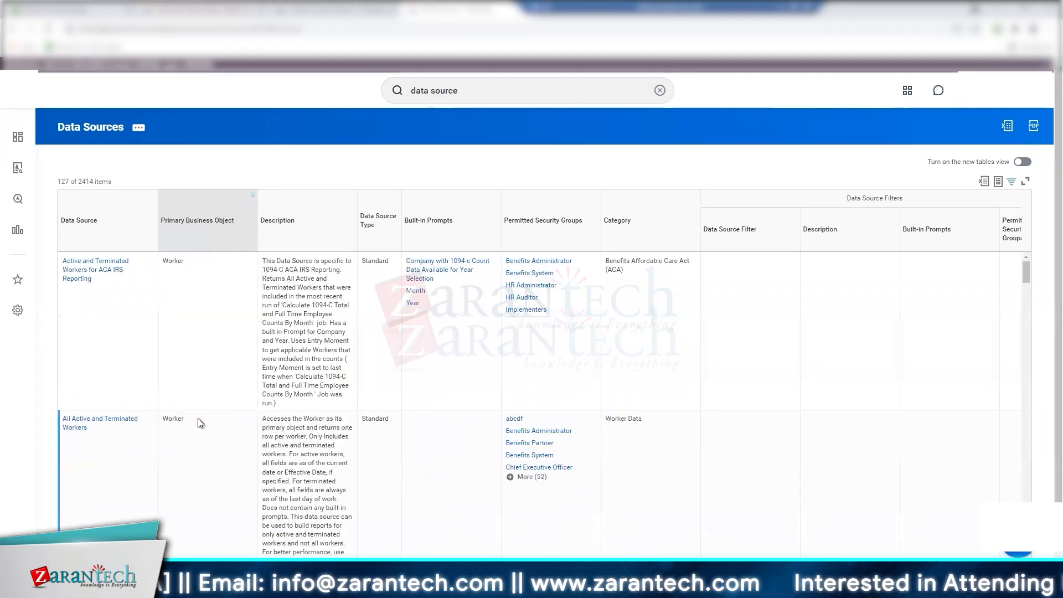
Examine the worker-related data sources, comparing their descriptions, types, built-in prompts and data source filters
{"action": "scroll", "coordinate": [191, 417], "scroll_direction": "down", "scroll_amount": 5}
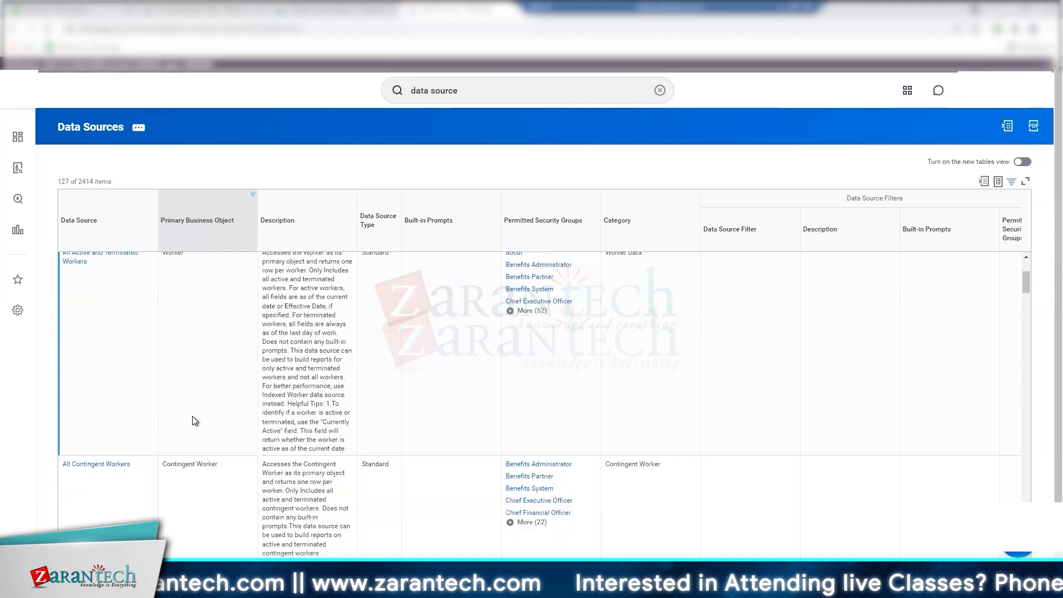
{"action": "scroll", "coordinate": [184, 417], "scroll_direction": "down", "scroll_amount": 3}
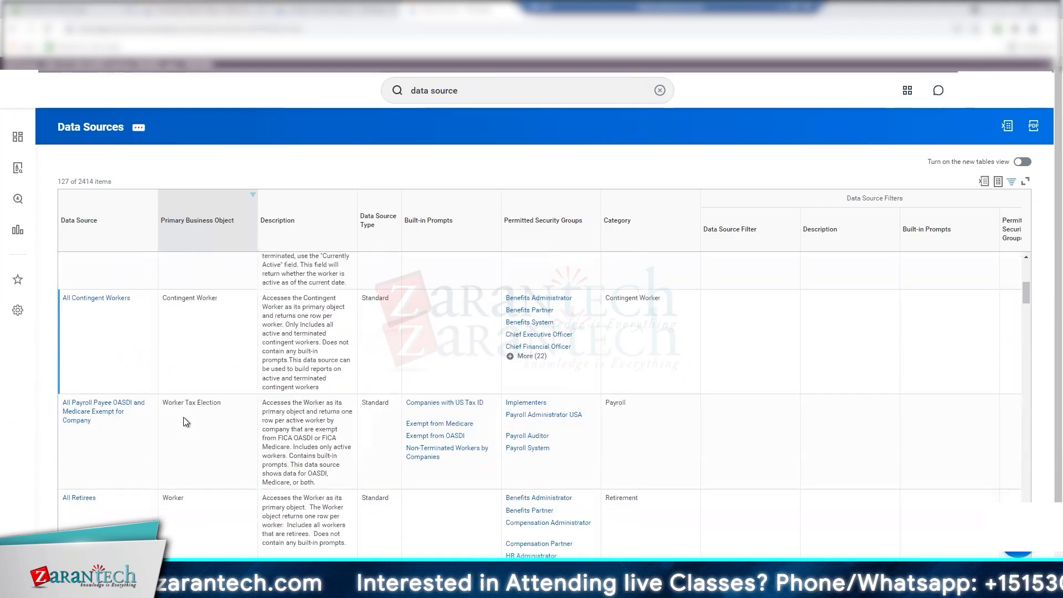
{"action": "scroll", "coordinate": [307, 300], "scroll_direction": "up", "scroll_amount": 5}
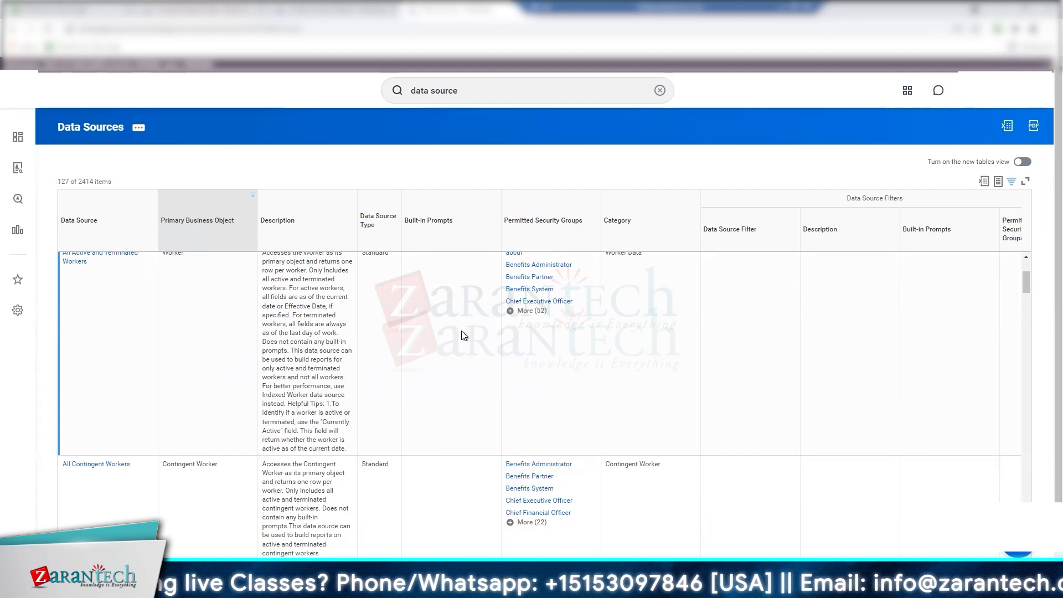
{"action": "scroll", "coordinate": [467, 331], "scroll_direction": "up", "scroll_amount": 3}
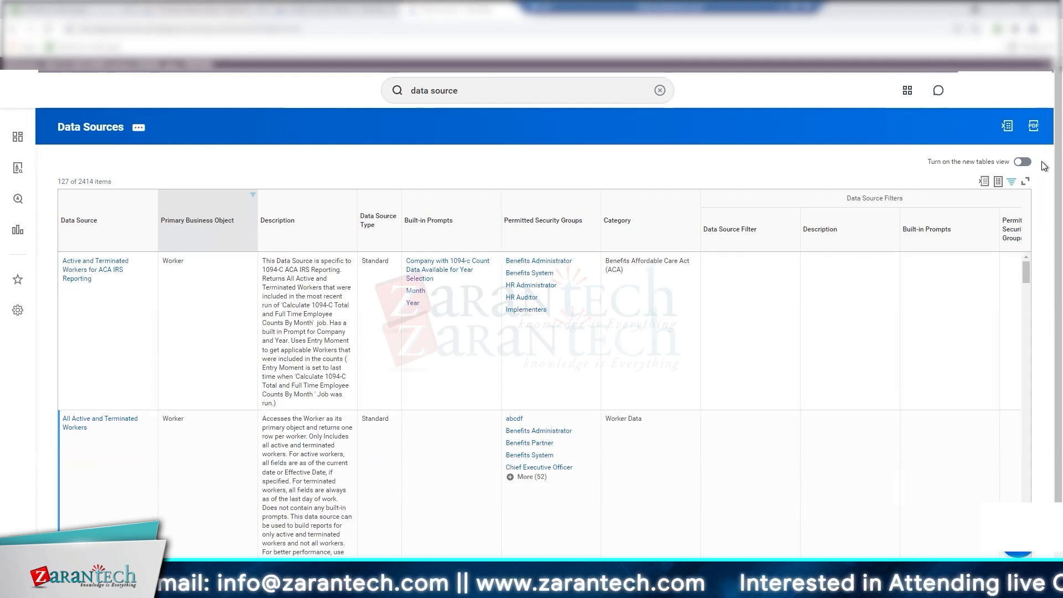
{"action": "scroll", "coordinate": [1042, 332], "scroll_direction": "down", "scroll_amount": 1}
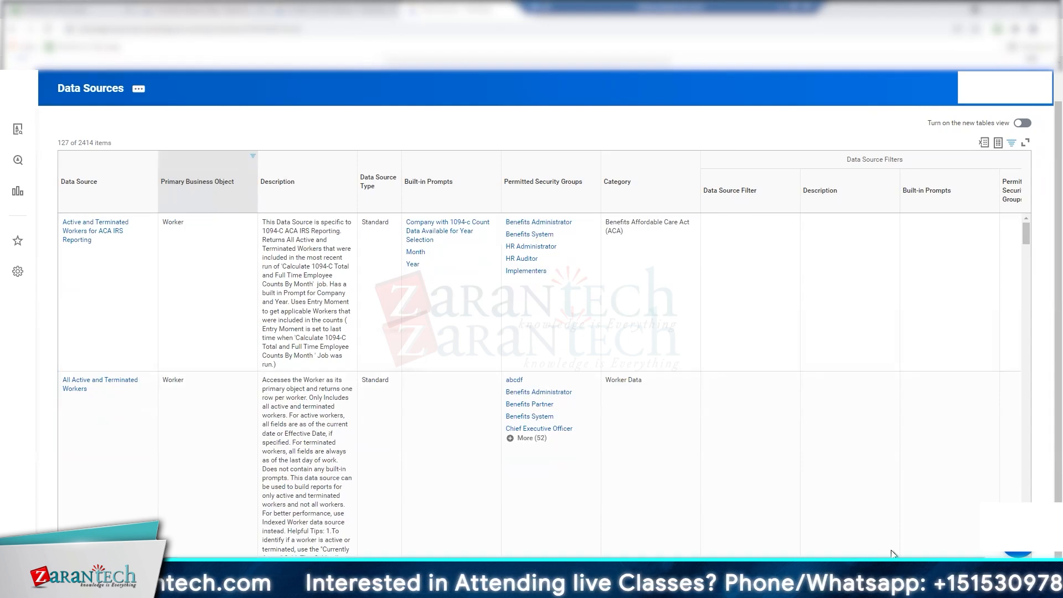
{"action": "scroll", "coordinate": [941, 545], "scroll_direction": "right", "scroll_amount": 1}
{"action": "scroll", "coordinate": [763, 540], "scroll_direction": "left", "scroll_amount": 1}
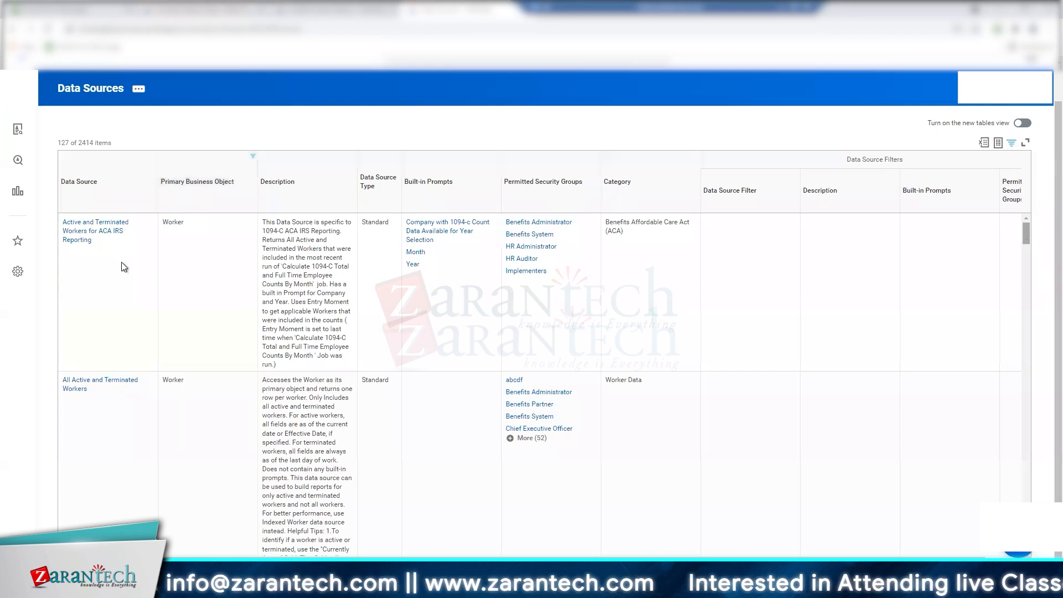
Filter the Data Source column to All Active and Terminated Workers and view that row's data source filter columns
{"action": "left_click", "coordinate": [100, 198]}
{"action": "scroll", "coordinate": [217, 310], "scroll_direction": "down", "scroll_amount": 3}
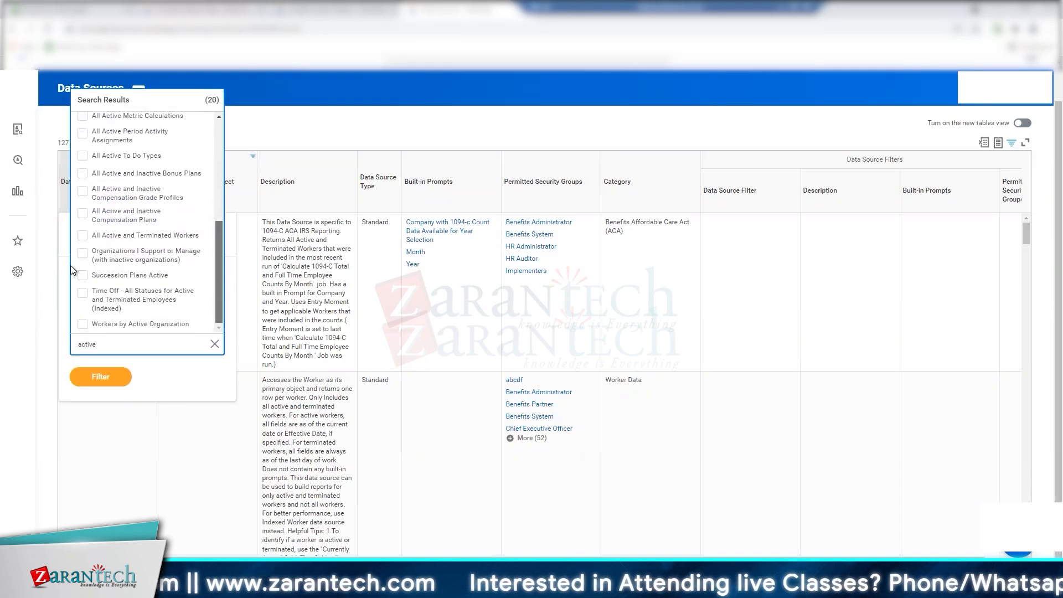
{"action": "left_click", "coordinate": [84, 237]}
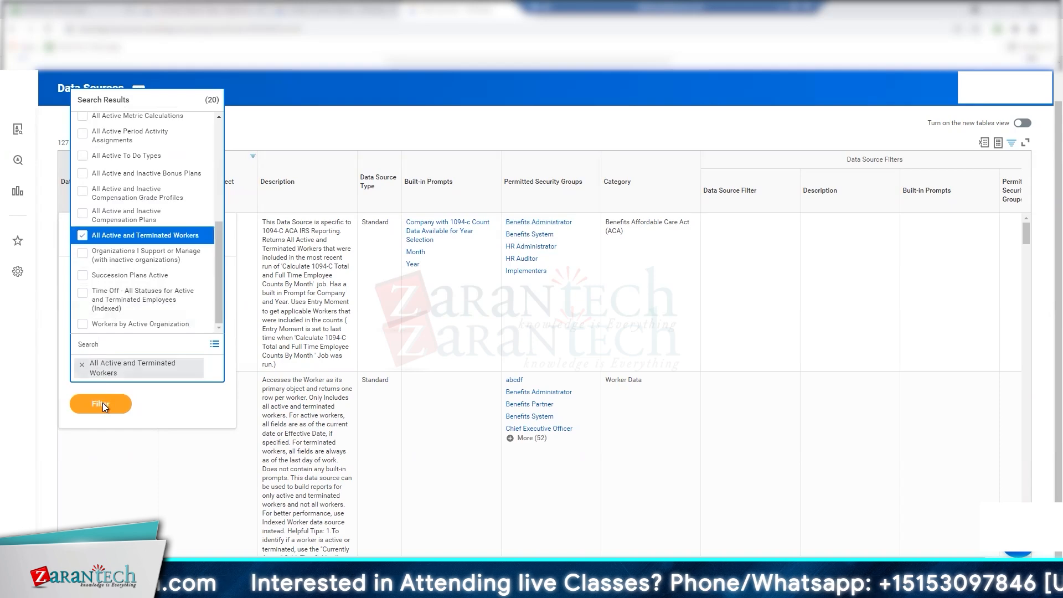
{"action": "left_click", "coordinate": [103, 406]}
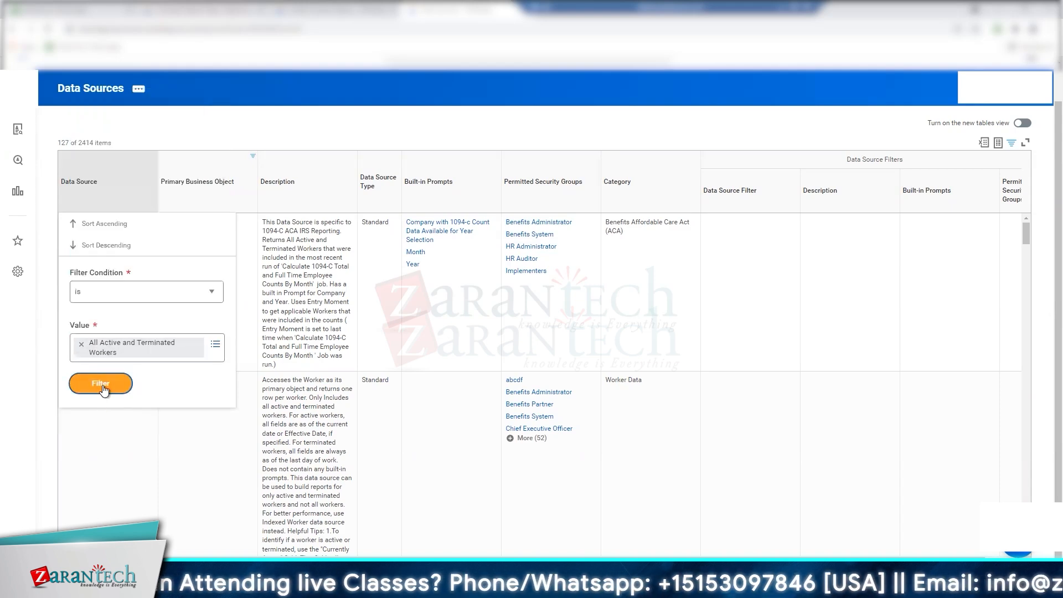
{"action": "left_click", "coordinate": [102, 384]}
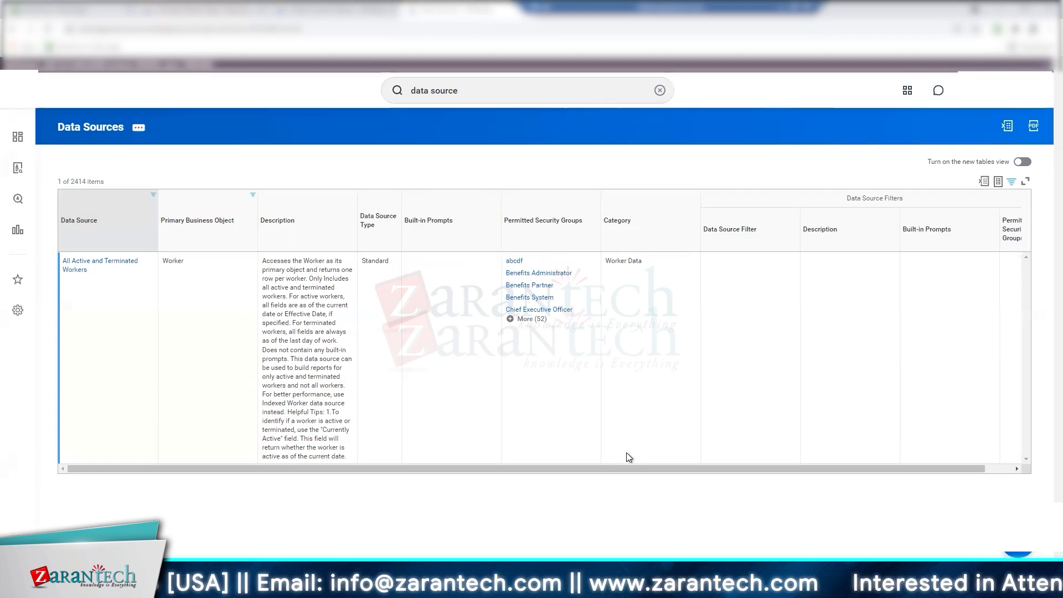
{"action": "scroll", "coordinate": [722, 470], "scroll_direction": "right", "scroll_amount": 1}
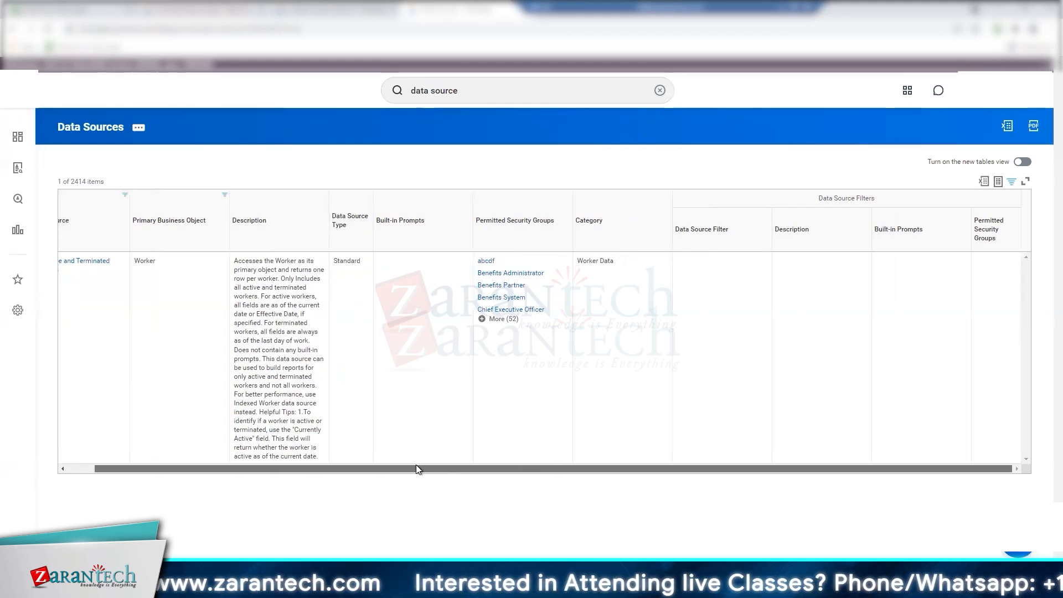
Remove the filter from the Data Source column and go to the All Workers data source in the list
{"action": "scroll", "coordinate": [428, 470], "scroll_direction": "left", "scroll_amount": 1}
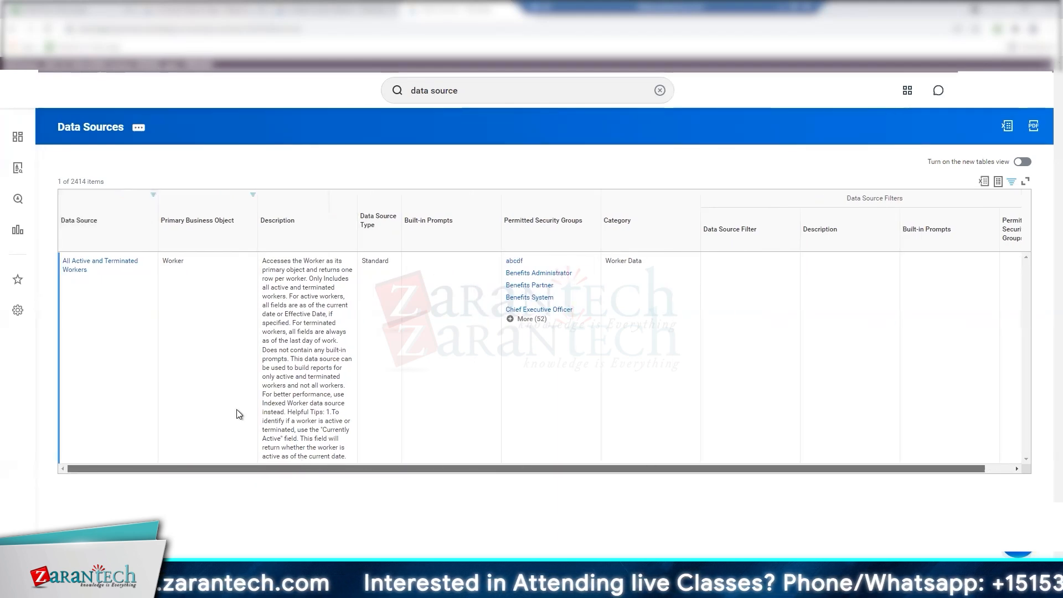
{"action": "left_click", "coordinate": [153, 195]}
{"action": "left_click", "coordinate": [80, 341]}
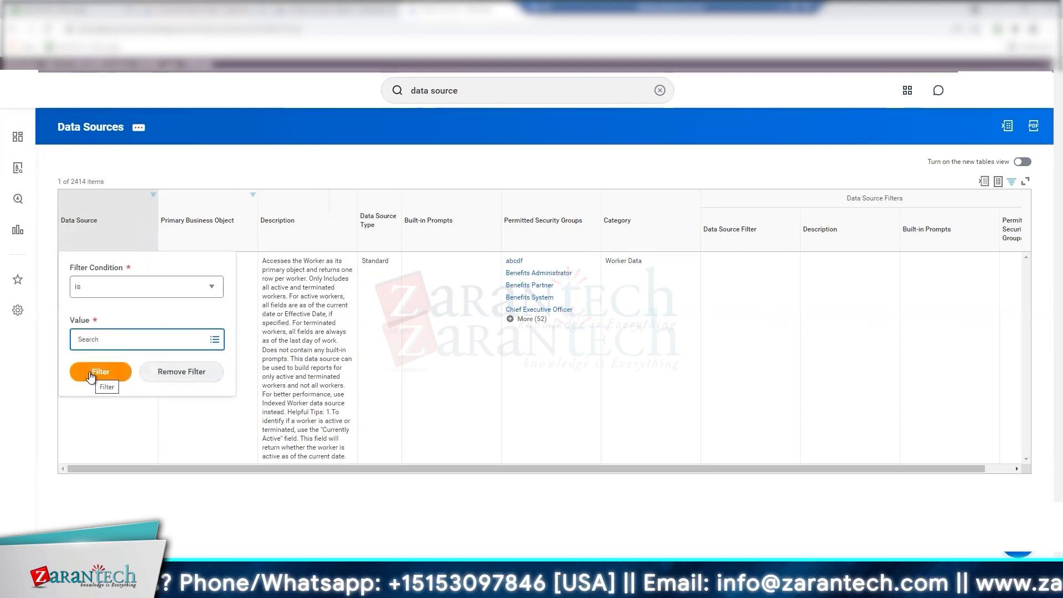
{"action": "left_click", "coordinate": [166, 372]}
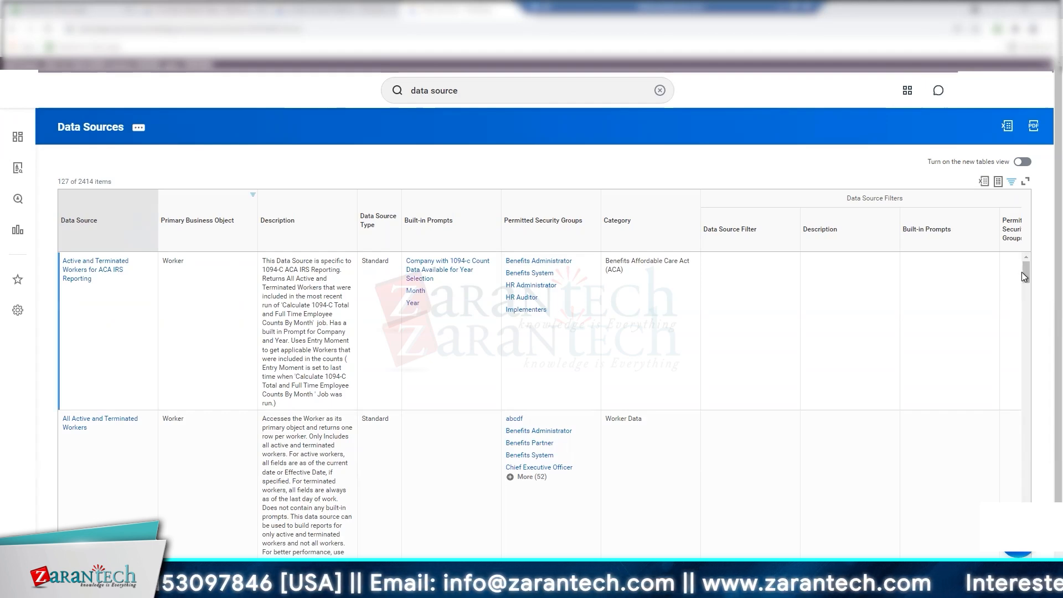
{"action": "left_click_drag", "start_coordinate": [1025, 272], "coordinate": [1026, 318]}
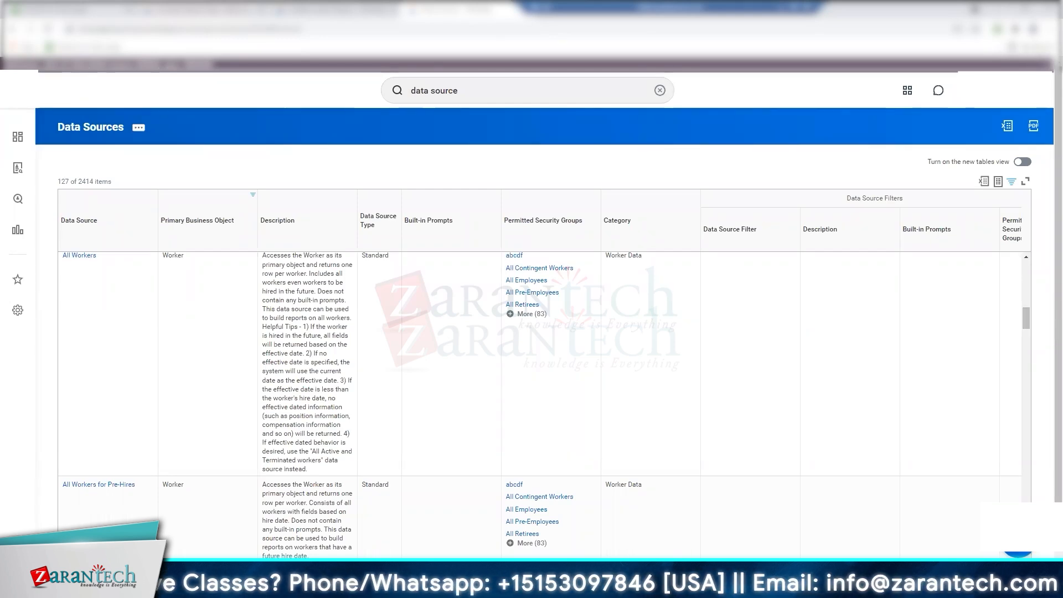
Export the worker-filtered Data Sources table to Excel and download the file
{"action": "left_click", "coordinate": [1031, 92]}
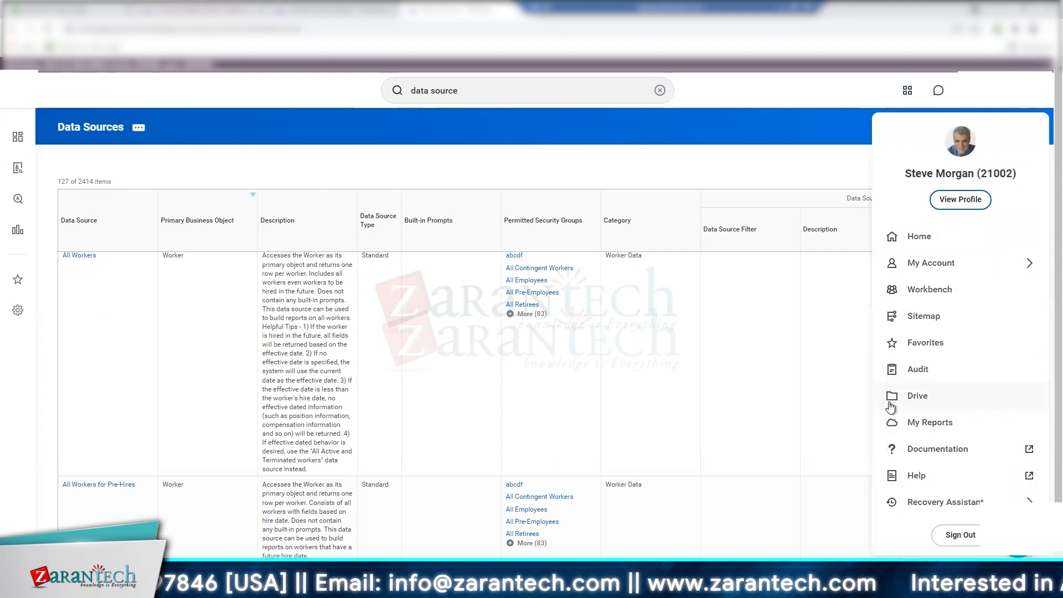
{"action": "left_click", "coordinate": [763, 154]}
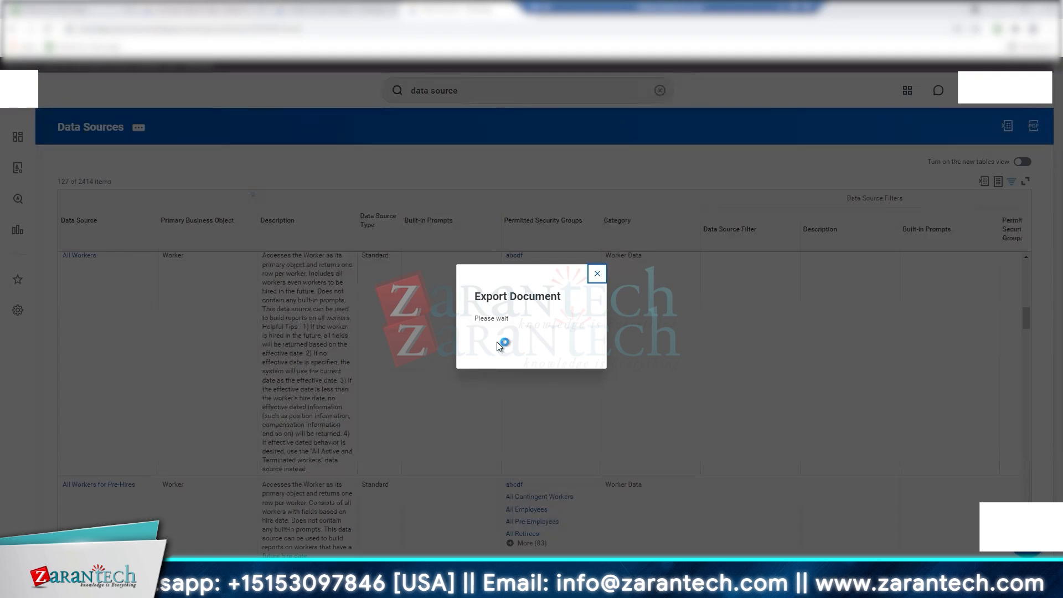
{"action": "left_click", "coordinate": [530, 343]}
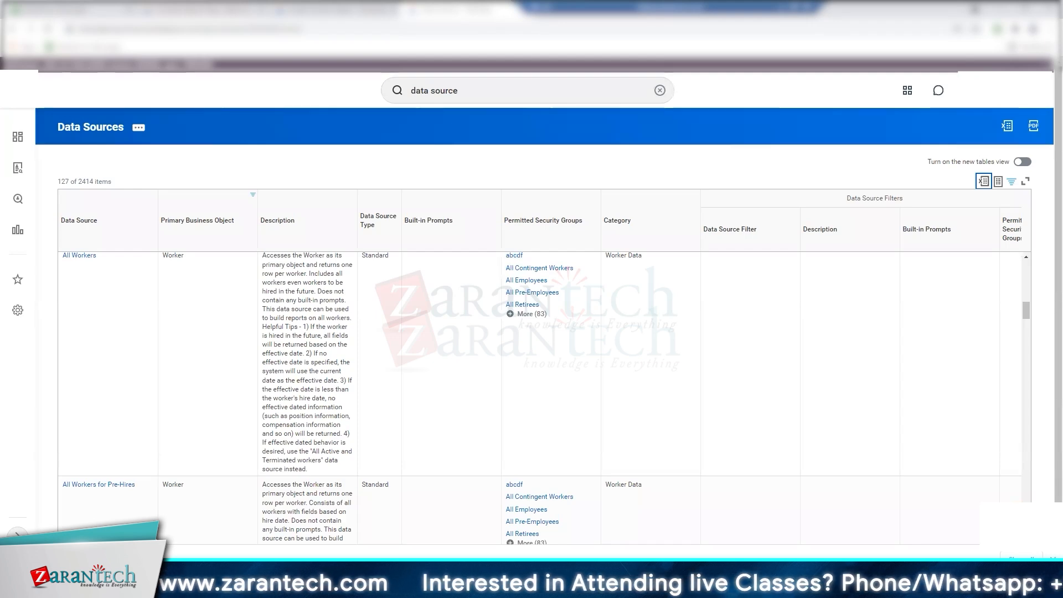
{"action": "key", "text": "Escape"}
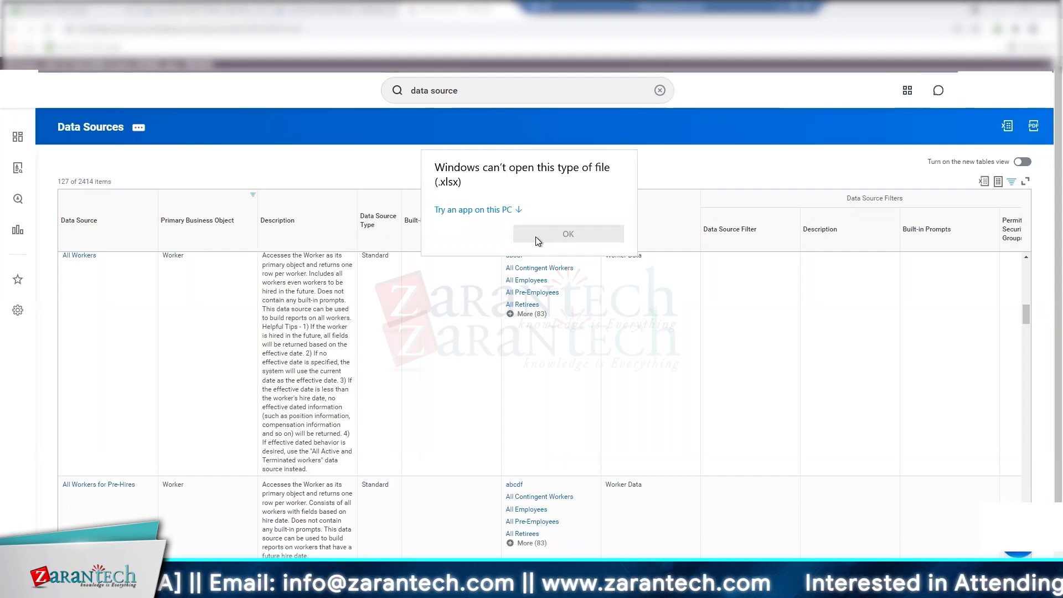
Try to open the exported Data_Sources.xlsx file with GLM Print Tool, then cancel the print dialog
{"action": "left_click", "coordinate": [463, 212]}
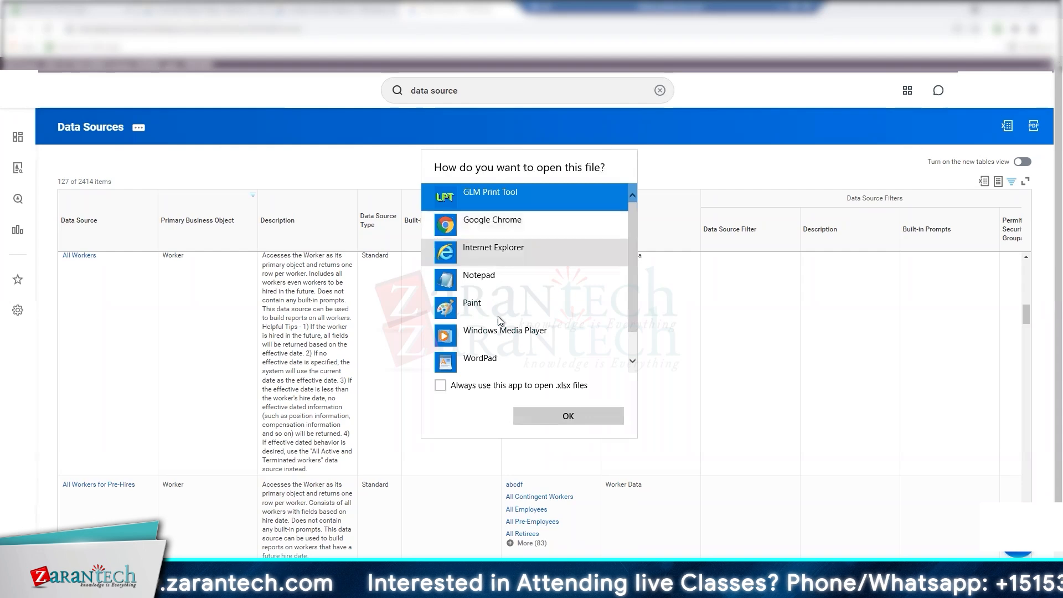
{"action": "left_click_drag", "start_coordinate": [629, 314], "coordinate": [627, 377]}
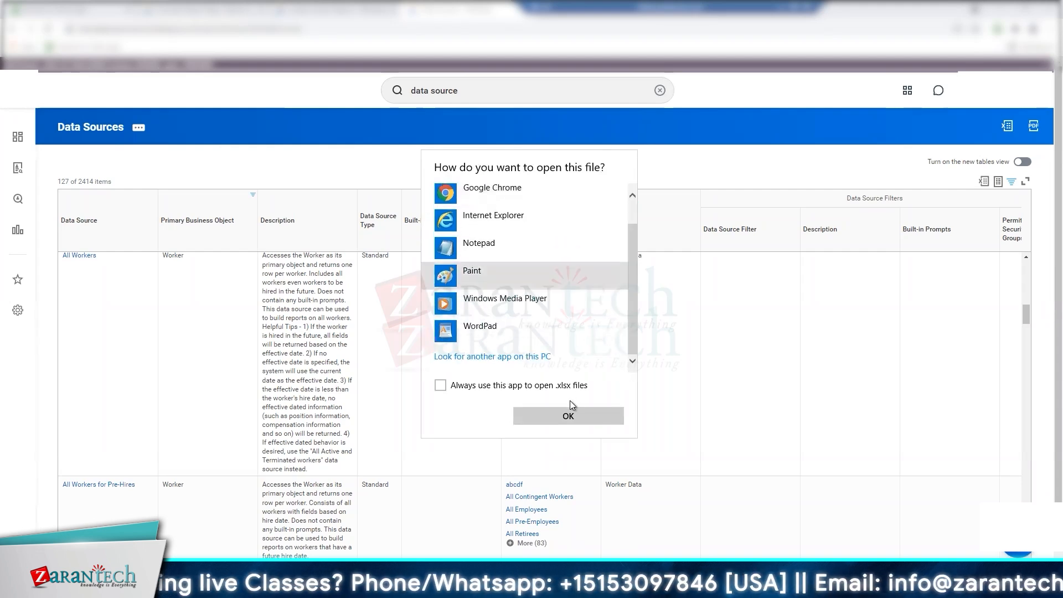
{"action": "left_click", "coordinate": [560, 420]}
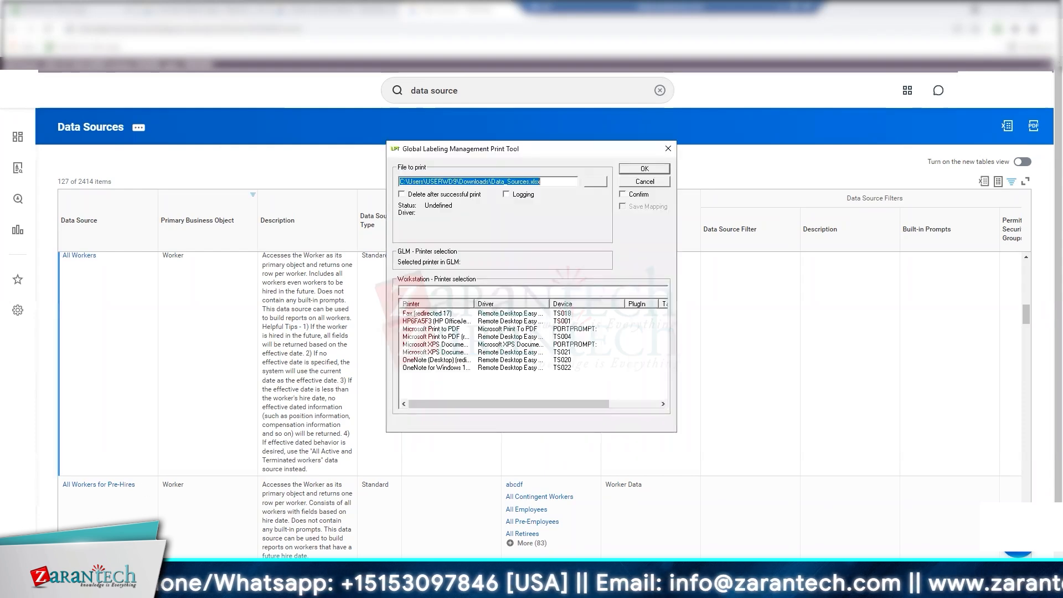
{"action": "left_click", "coordinate": [646, 182]}
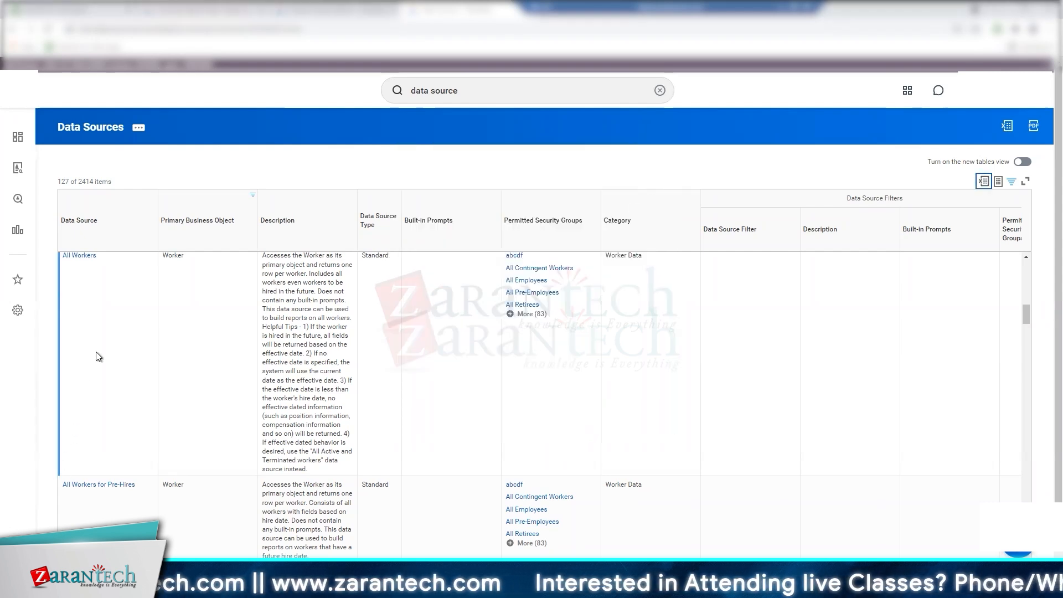
{"action": "left_click", "coordinate": [983, 182]}
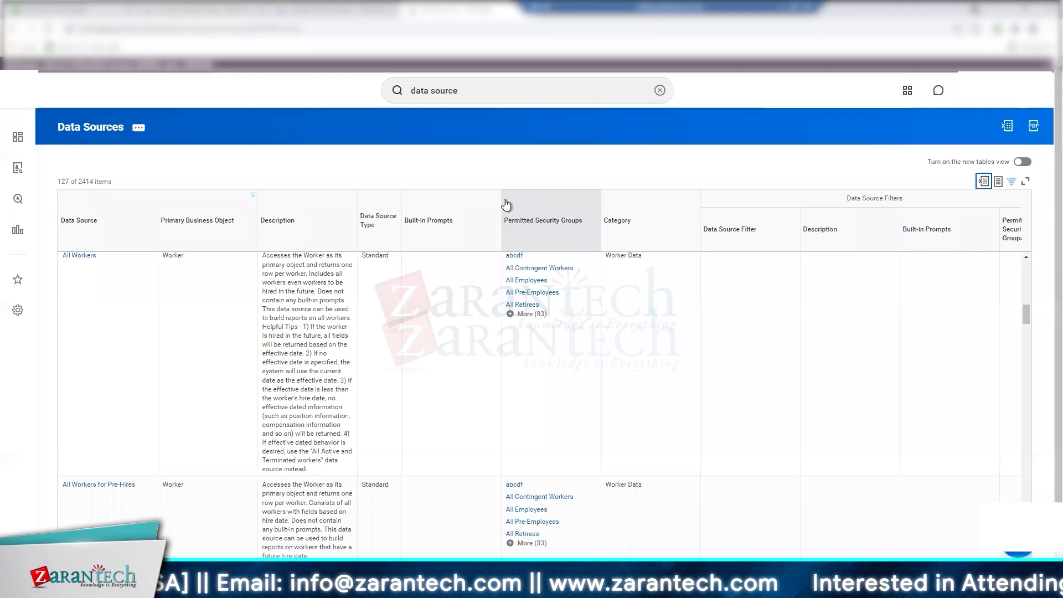
{"action": "left_click", "coordinate": [983, 182]}
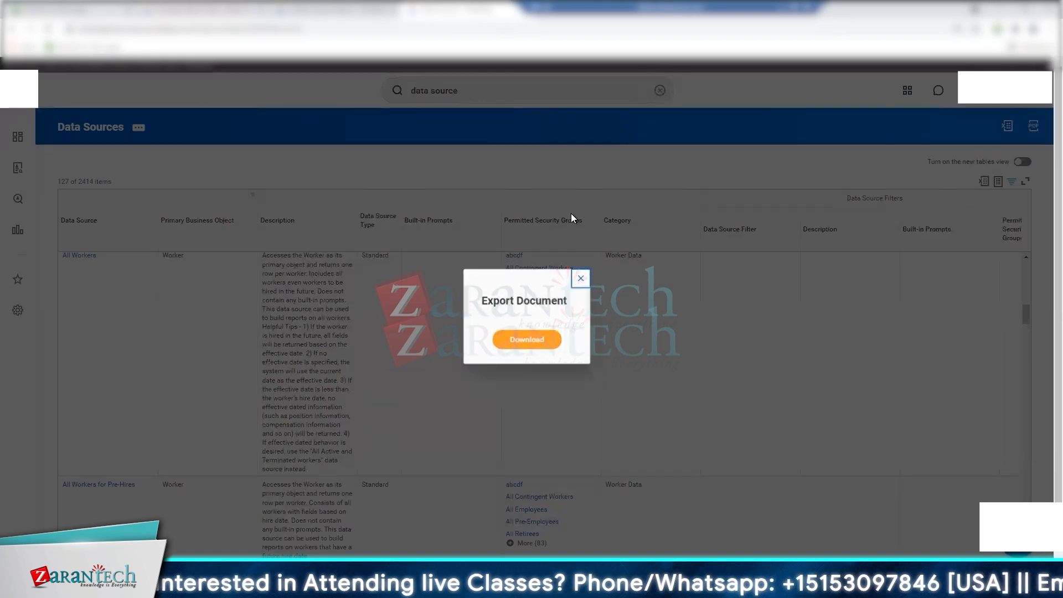
{"action": "left_click", "coordinate": [580, 279]}
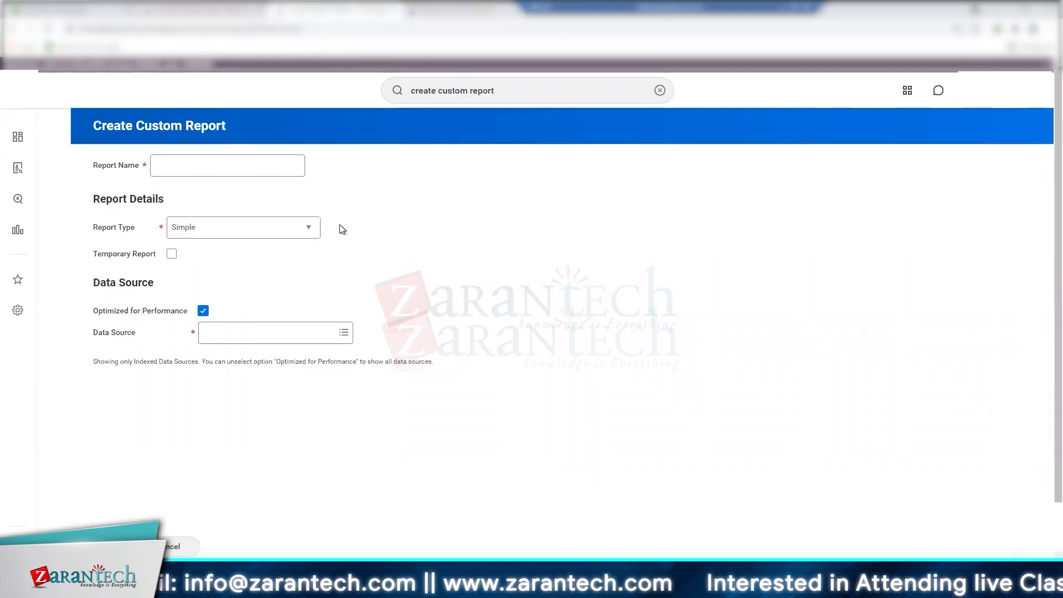
Name the new custom report with the person's first name followed by "Report", keeping Simple as the report type
{"action": "left_click", "coordinate": [166, 166]}
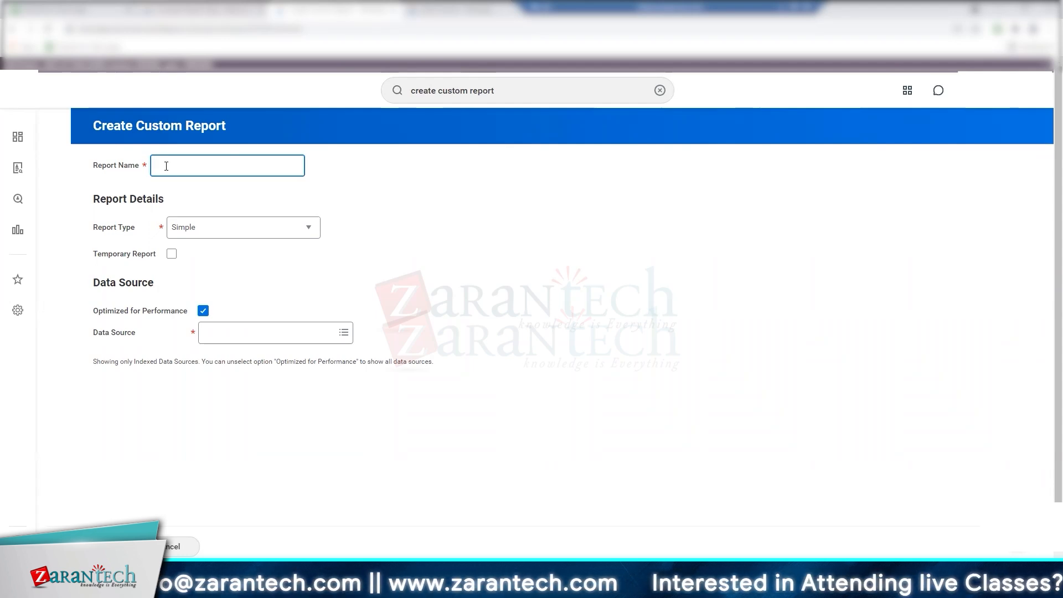
{"action": "type", "text": "Siara Report"}
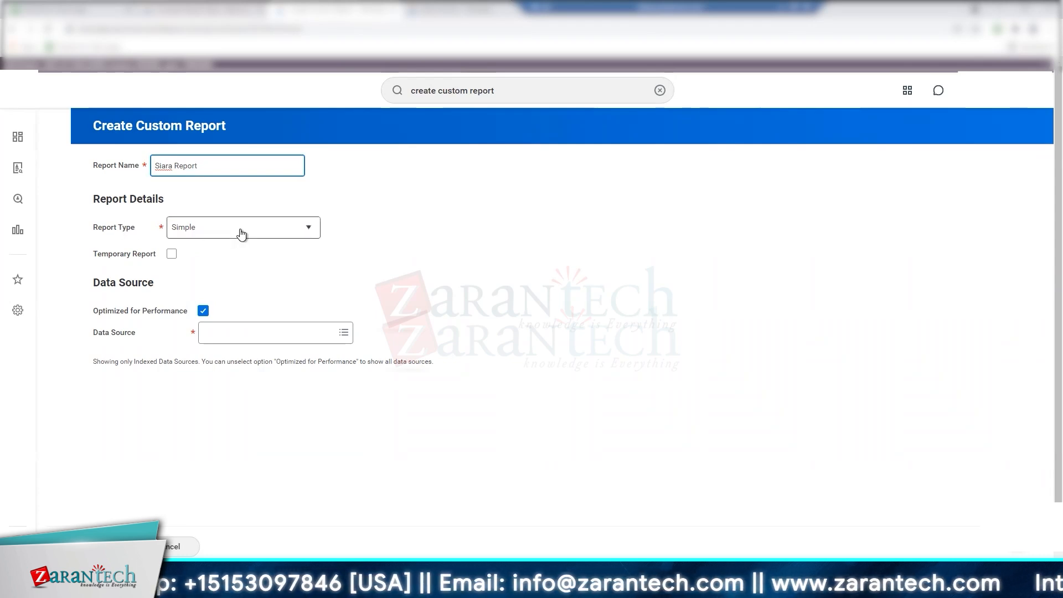
{"action": "mouse_move", "coordinate": [288, 235]}
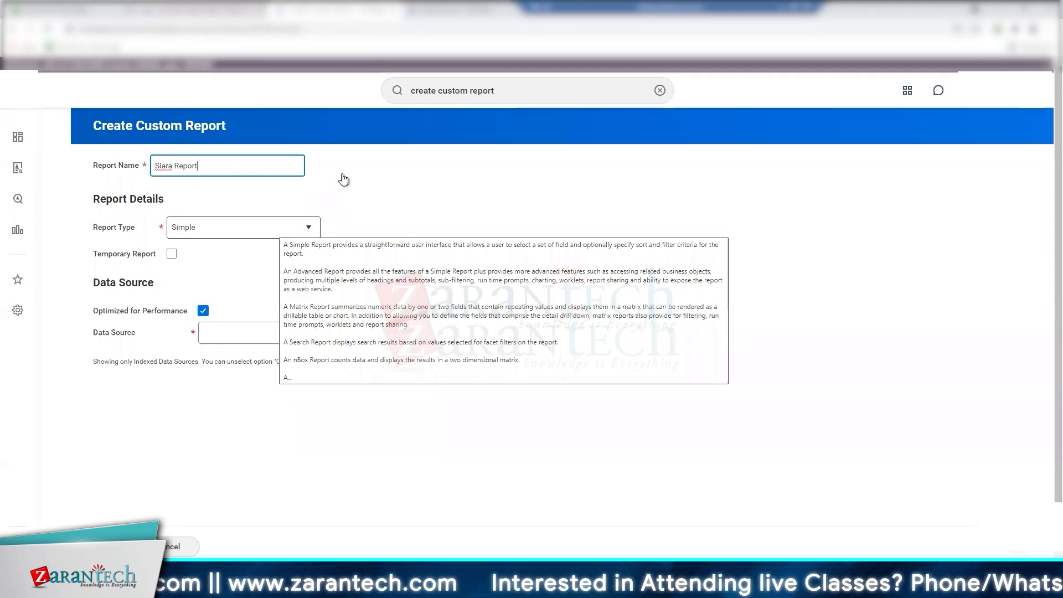
{"action": "left_click", "coordinate": [308, 230]}
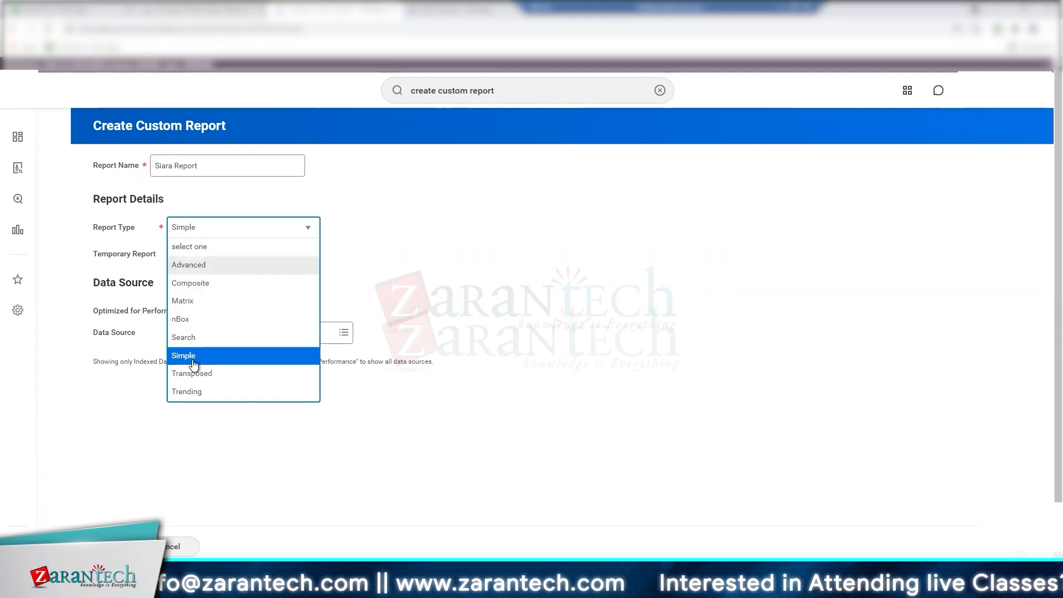
{"action": "left_click", "coordinate": [389, 407]}
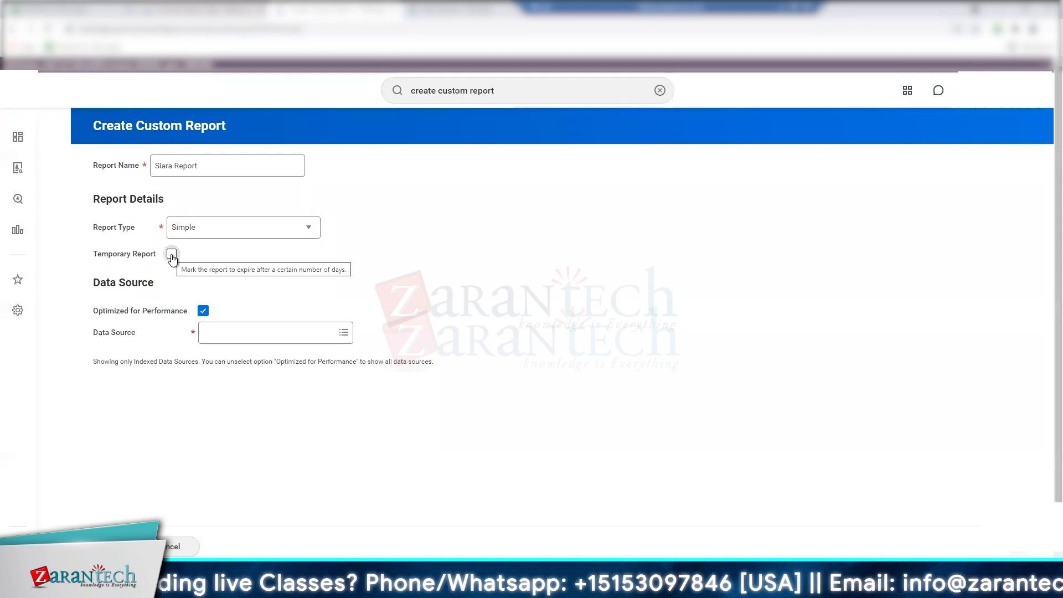
Clear Optimized for Performance and search "active termi" to set the data source to All Active and Terminated Workers
{"action": "left_click", "coordinate": [203, 312]}
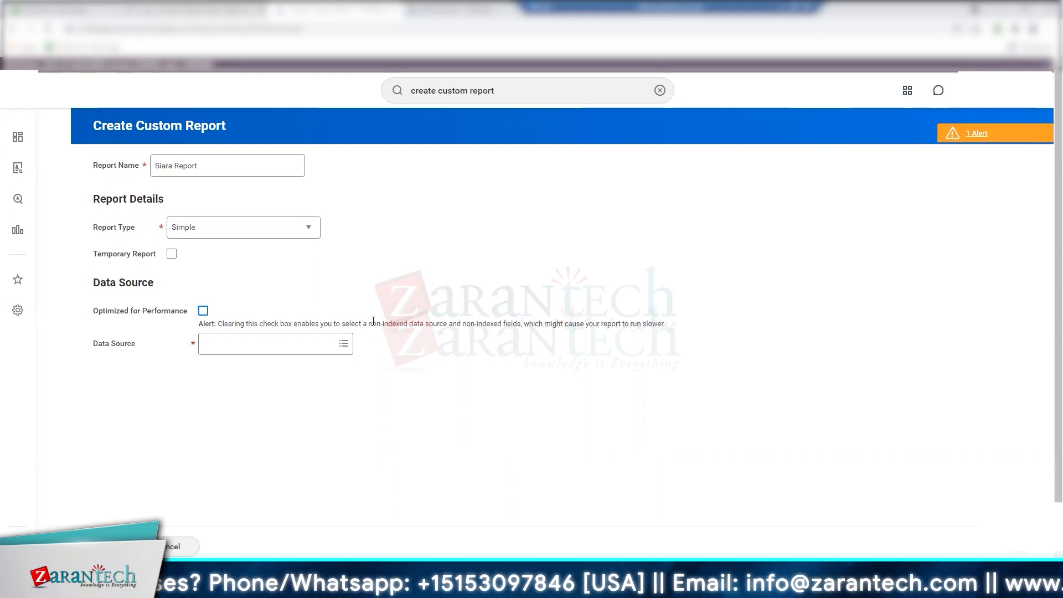
{"action": "left_click_drag", "start_coordinate": [366, 325], "coordinate": [454, 321]}
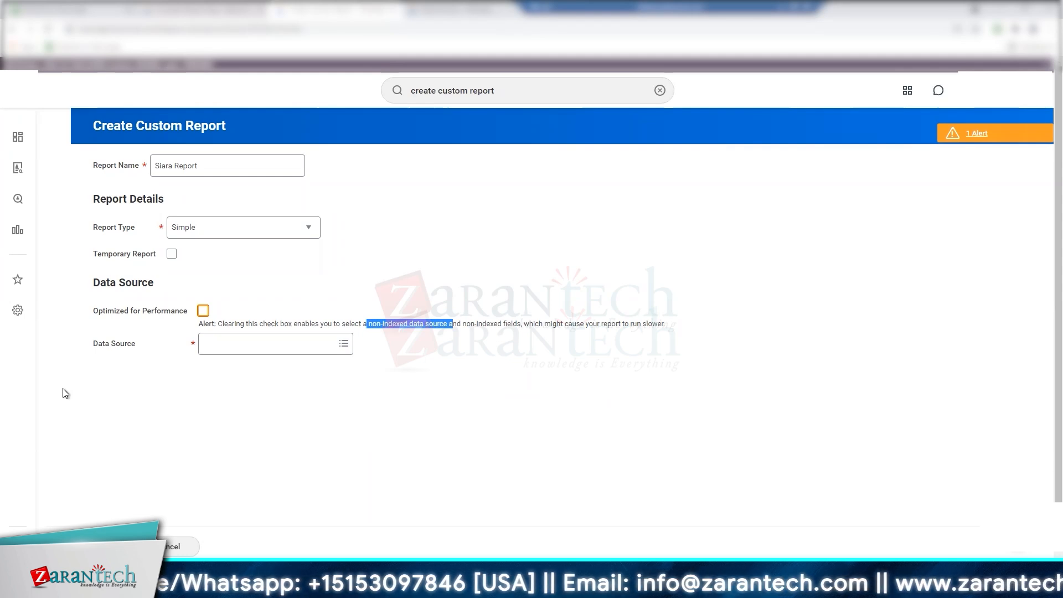
{"action": "left_click", "coordinate": [344, 345]}
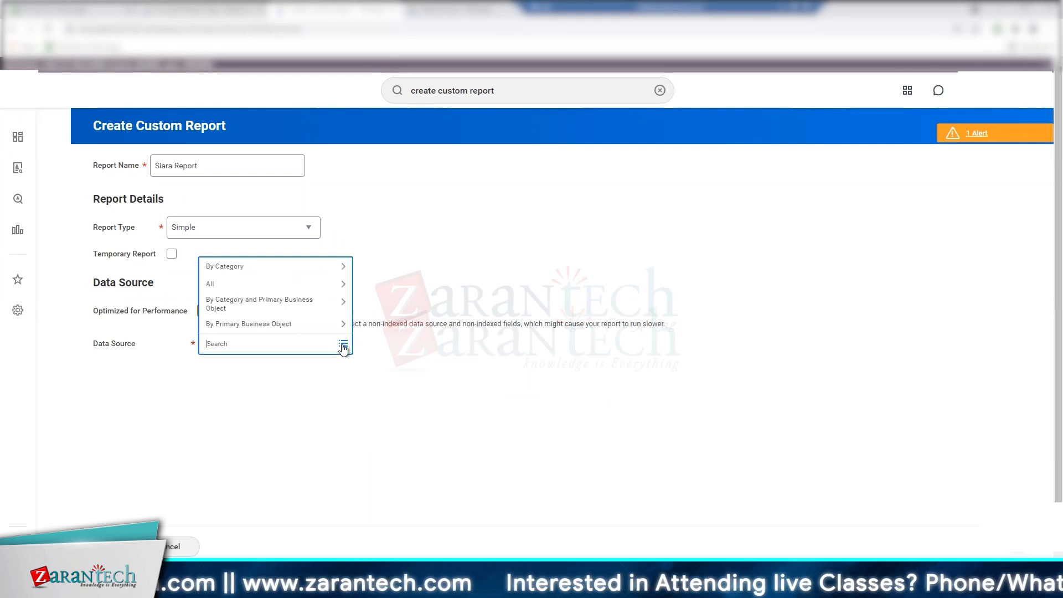
{"action": "type", "text": "act"}
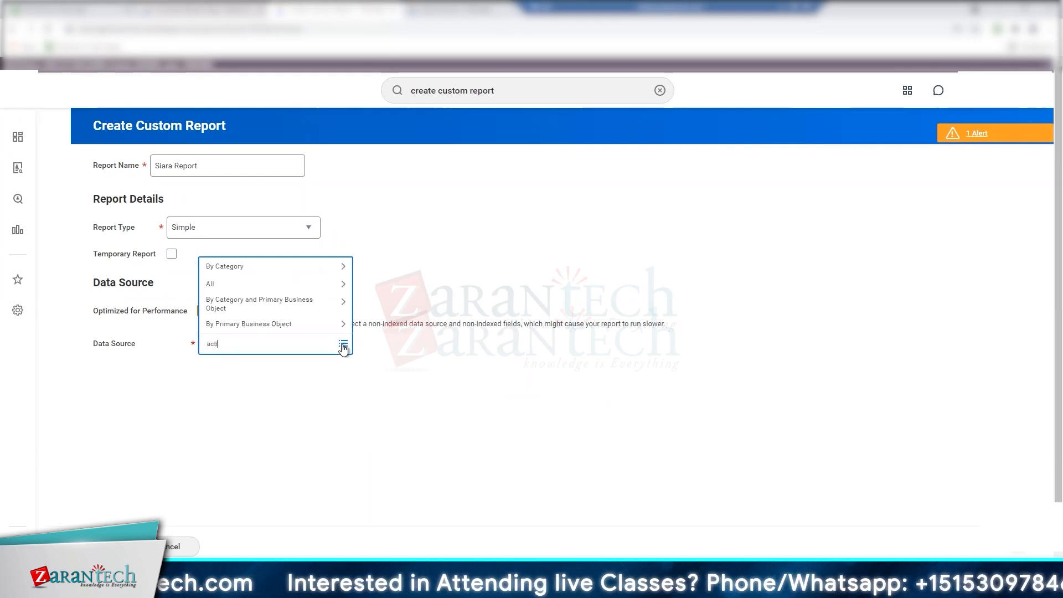
{"action": "type", "text": "ive termi"}
{"action": "key", "text": "Return"}
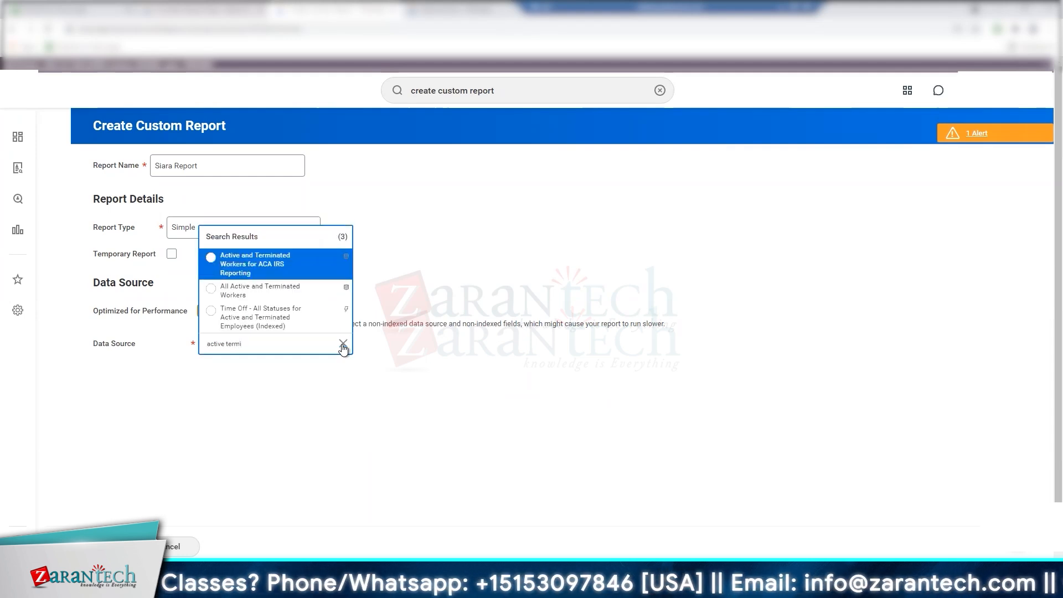
{"action": "left_click", "coordinate": [221, 293]}
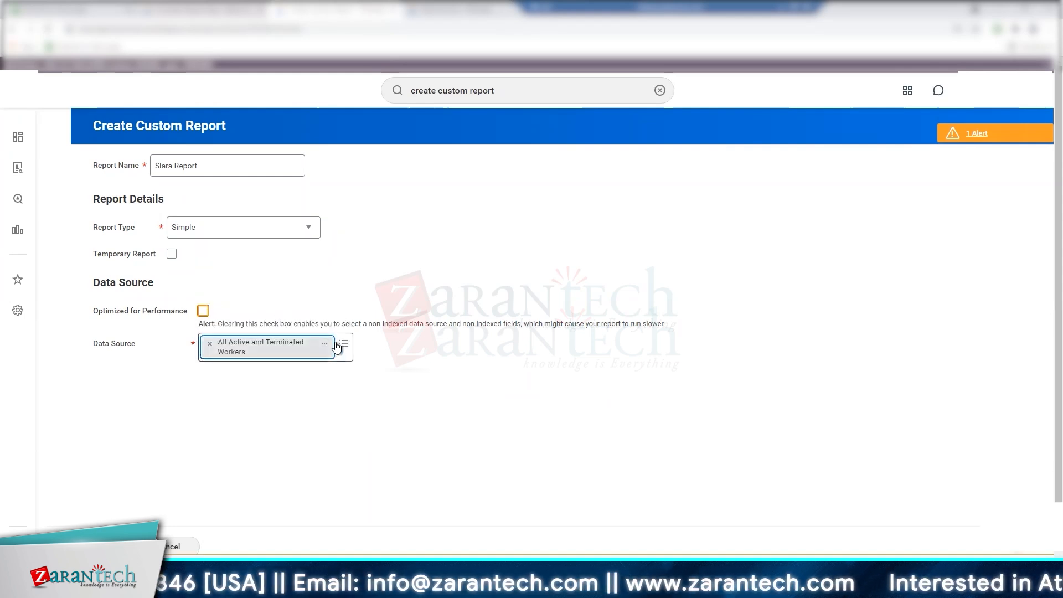
View the details of the All Active and Terminated Workers data source and create the report, opening its definition for editing
{"action": "left_click", "coordinate": [326, 346]}
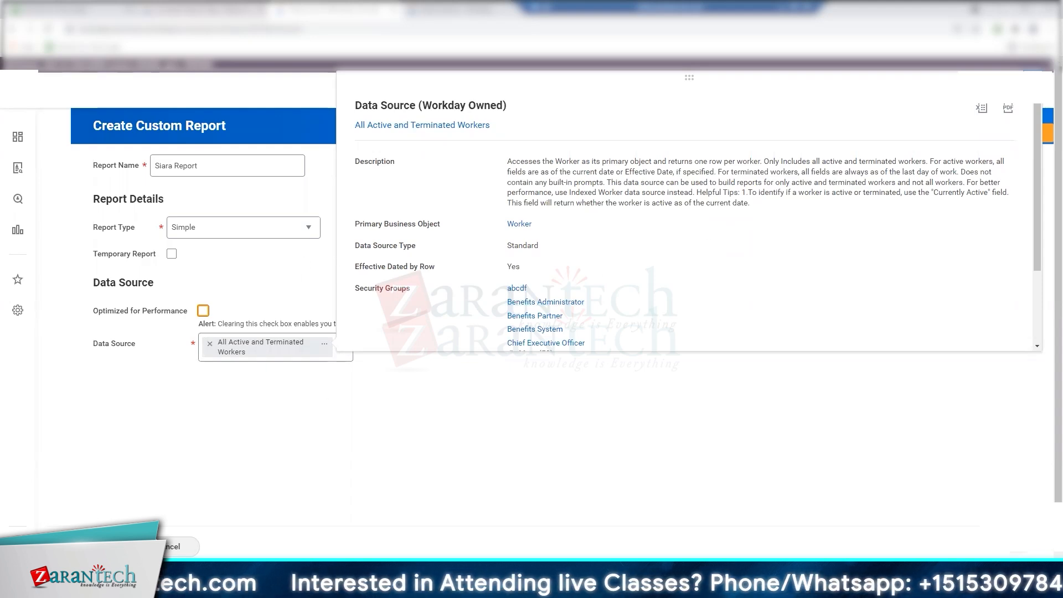
{"action": "left_click", "coordinate": [114, 547]}
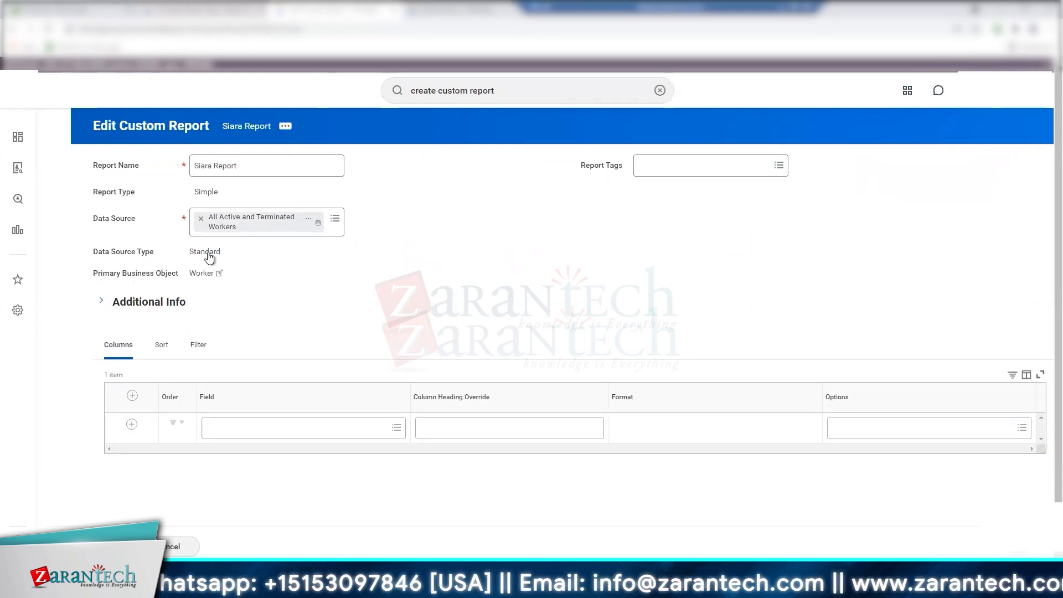
{"action": "left_click_drag", "start_coordinate": [88, 273], "coordinate": [178, 274]}
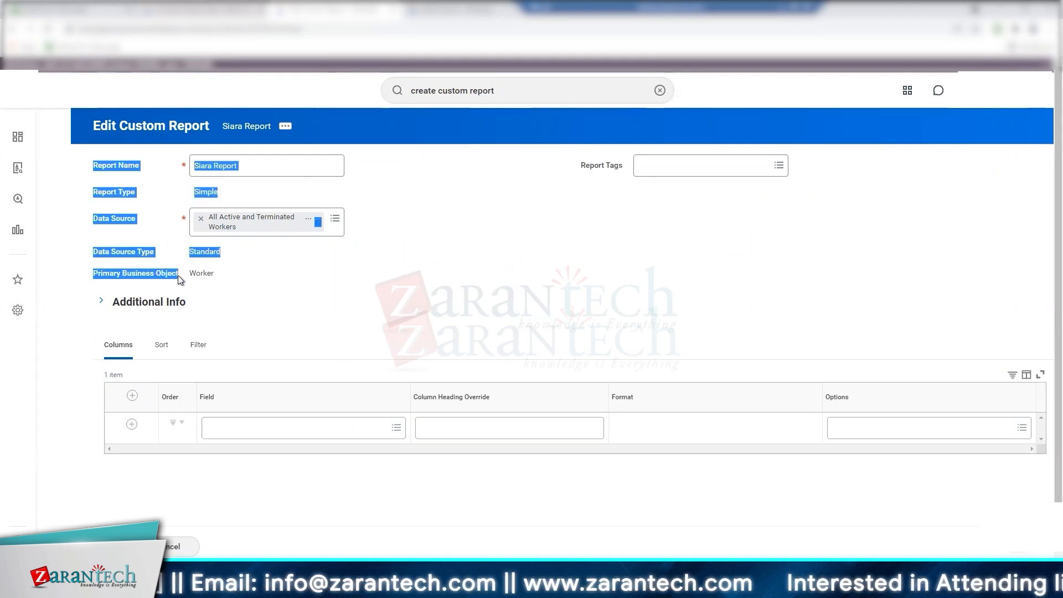
{"action": "left_click", "coordinate": [249, 244]}
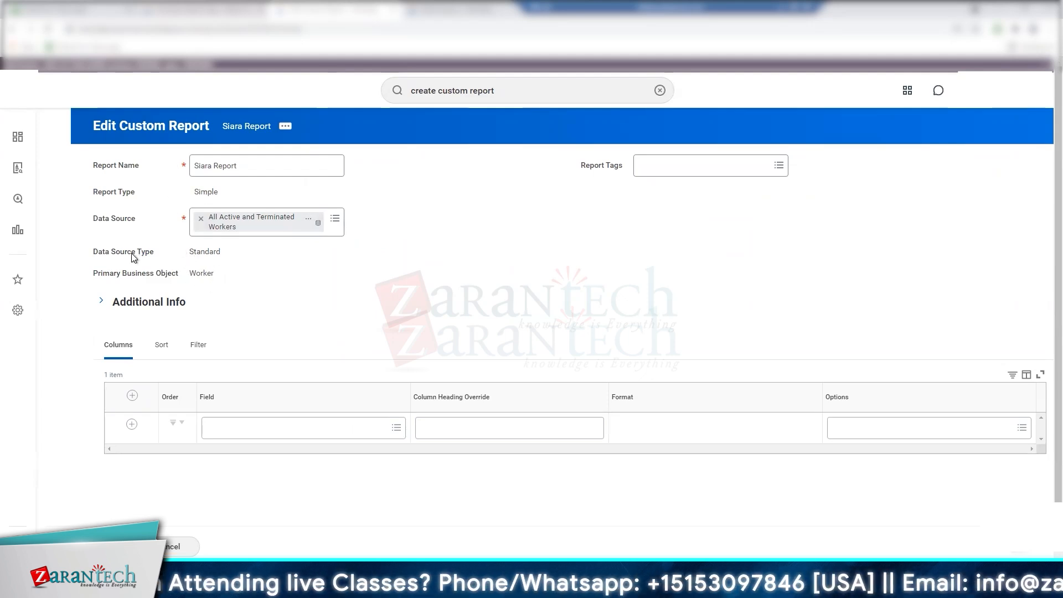
Correct the spelling of the first name in the report name and expand the Additional Info section
{"action": "left_click", "coordinate": [203, 164]}
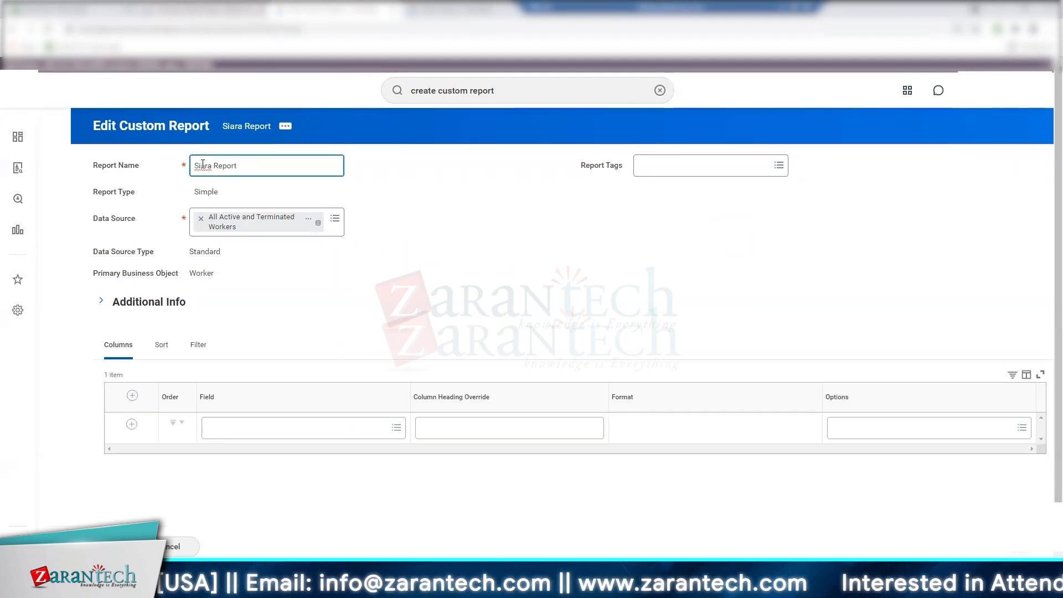
{"action": "key", "text": "BackSpace"}
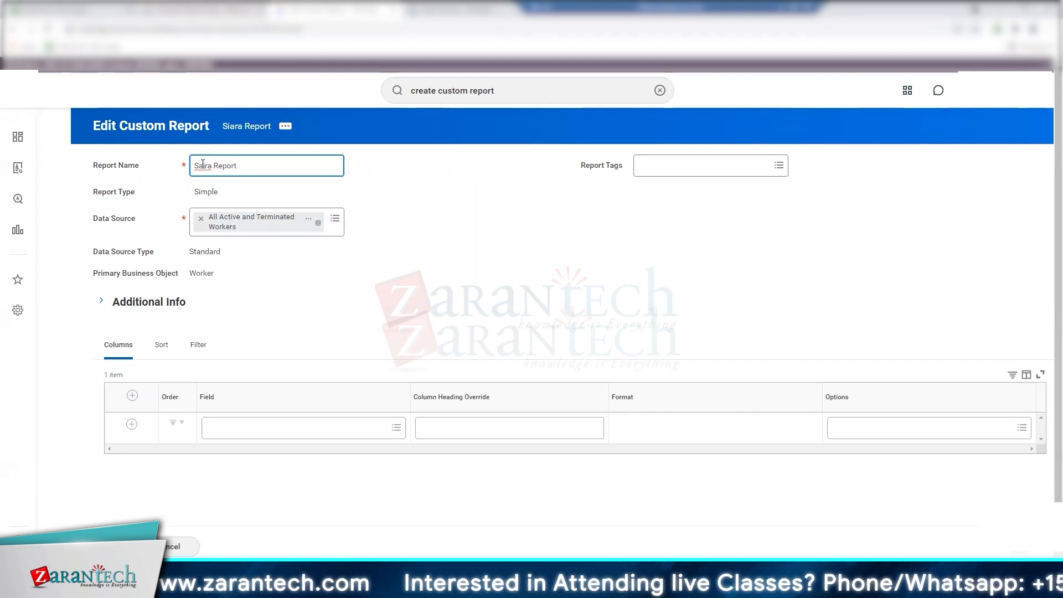
{"action": "type", "text": "i"}
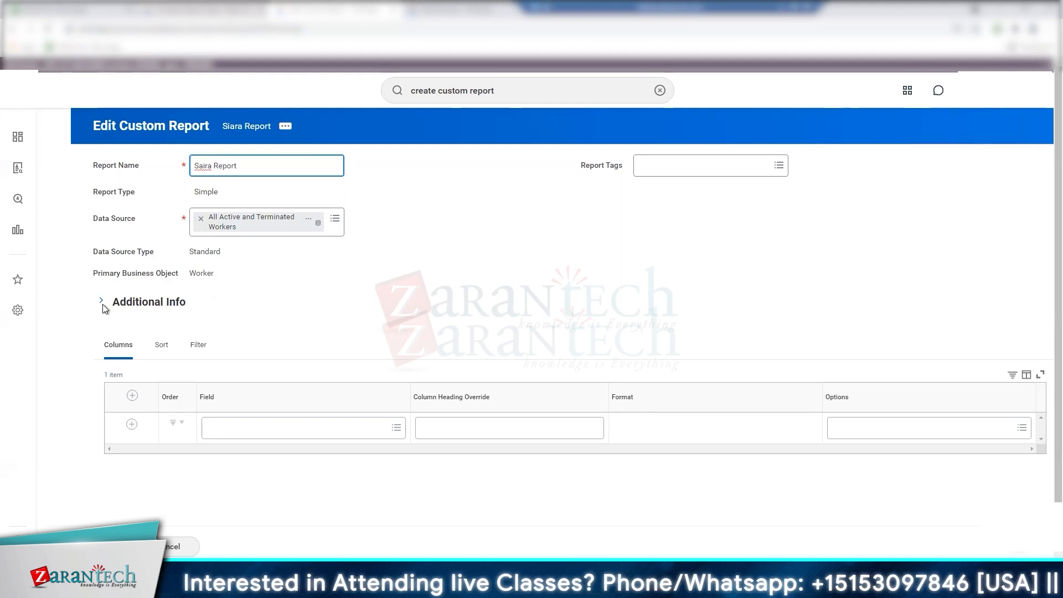
{"action": "left_click", "coordinate": [100, 302]}
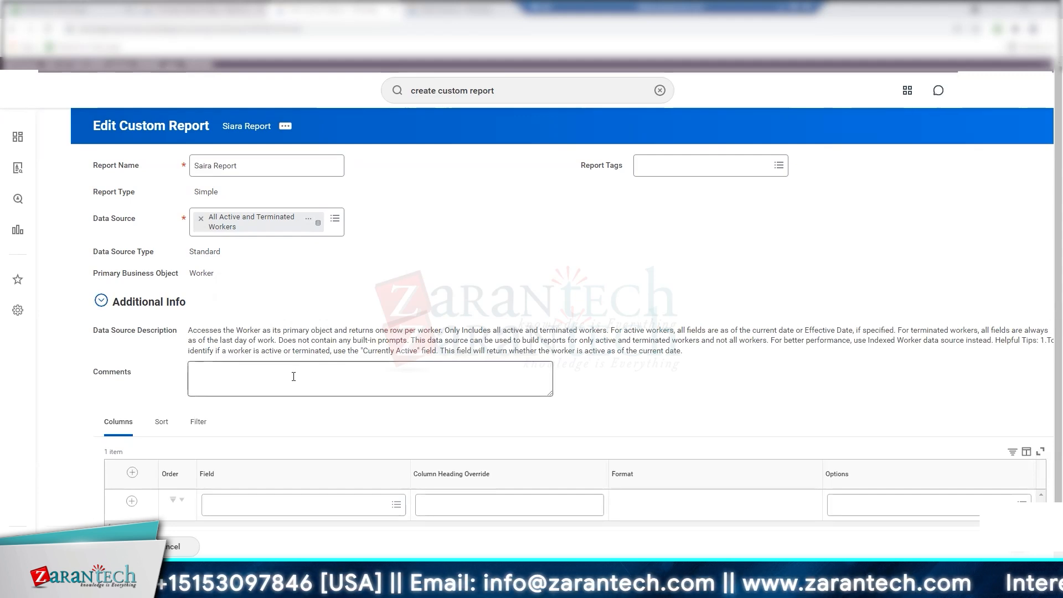
{"action": "mouse_move", "coordinate": [293, 376]}
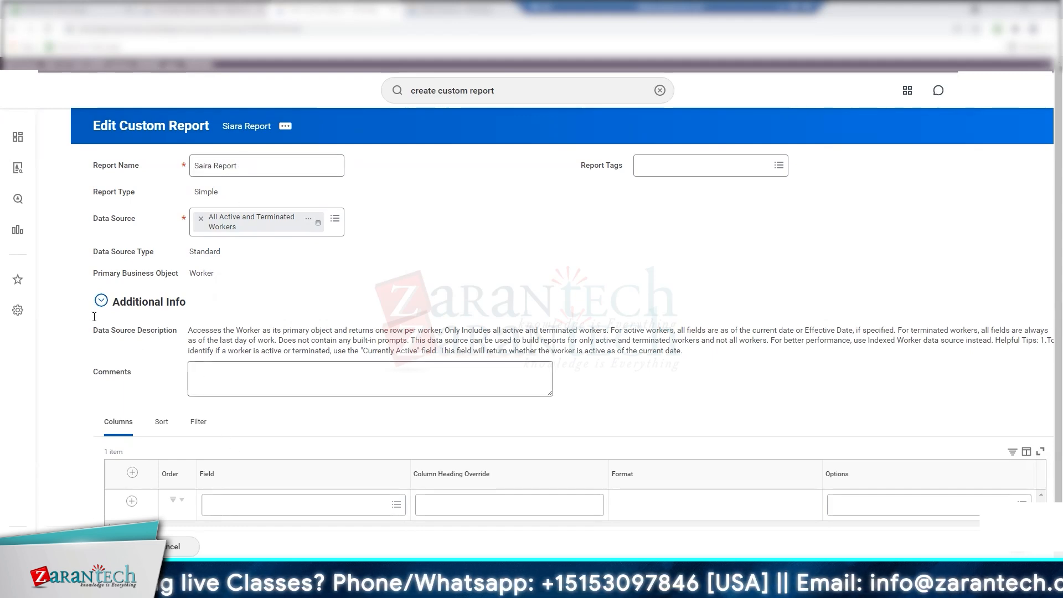
Collapse Additional Info and set the first report column to the Employee ID field with the heading override "ID"
{"action": "left_click", "coordinate": [101, 300]}
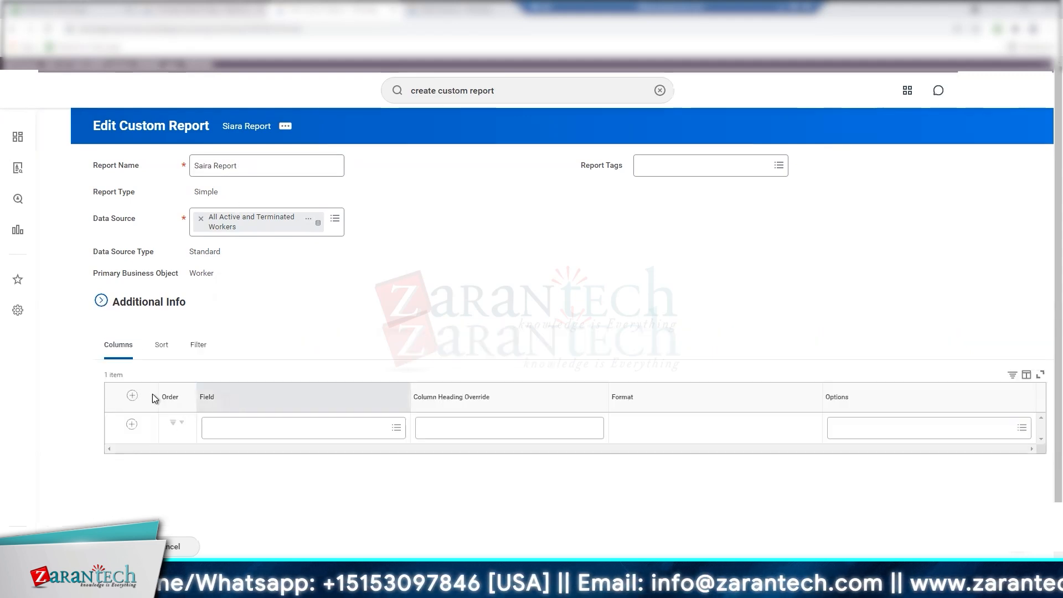
{"action": "left_click", "coordinate": [219, 427]}
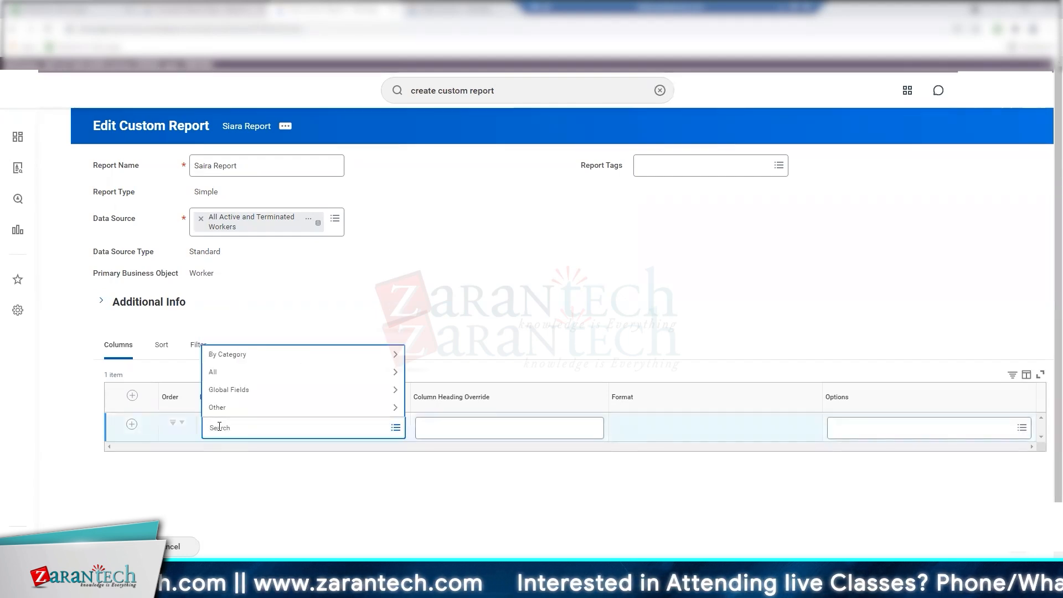
{"action": "type", "text": "emplo"}
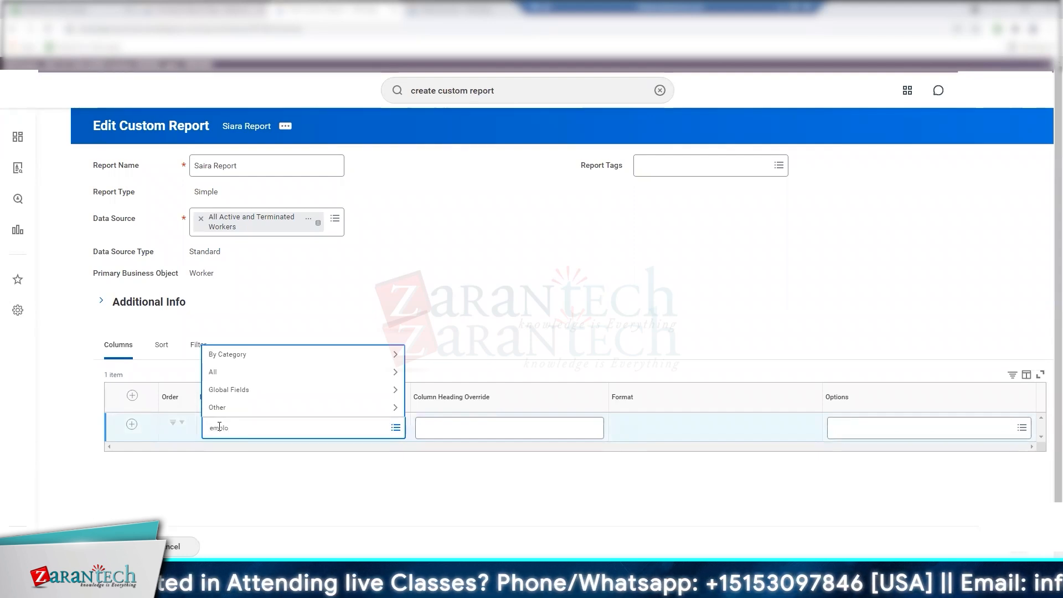
{"action": "key", "text": "BackSpace"}
{"action": "key", "text": "BackSpace"}
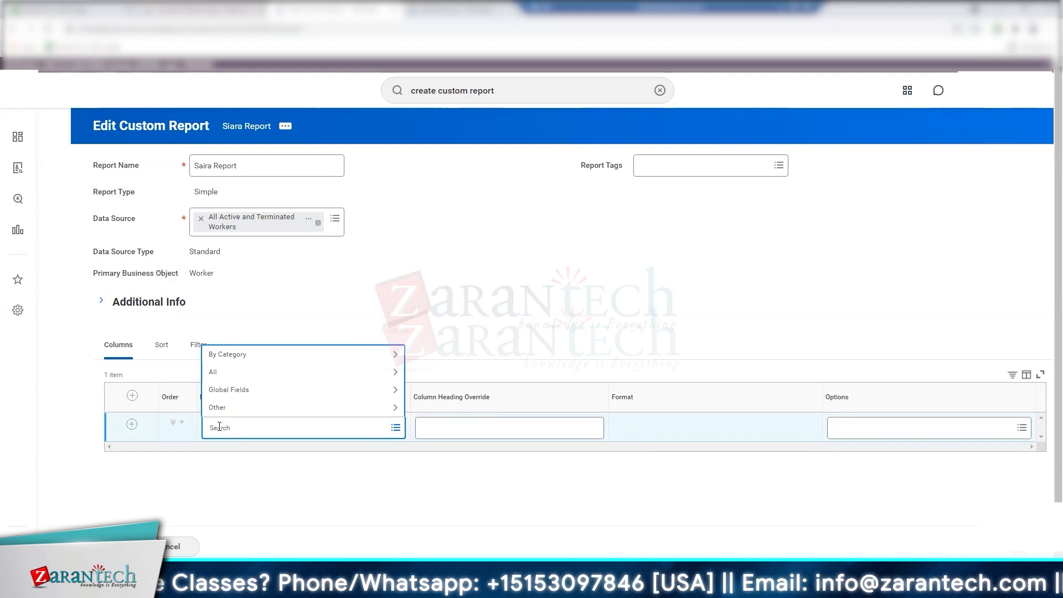
{"action": "type", "text": "employee id"}
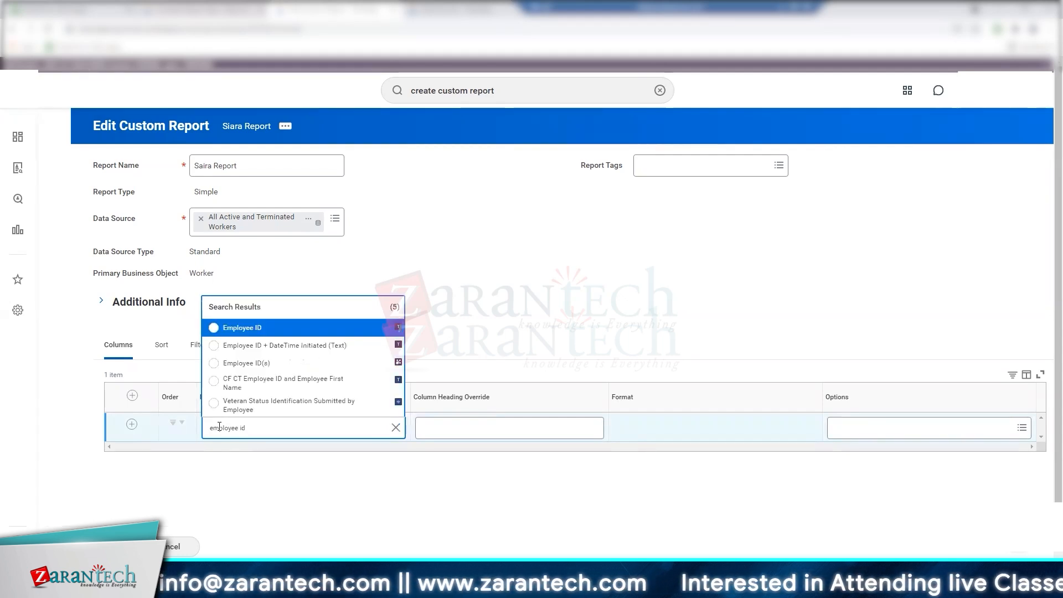
{"action": "left_click", "coordinate": [214, 329]}
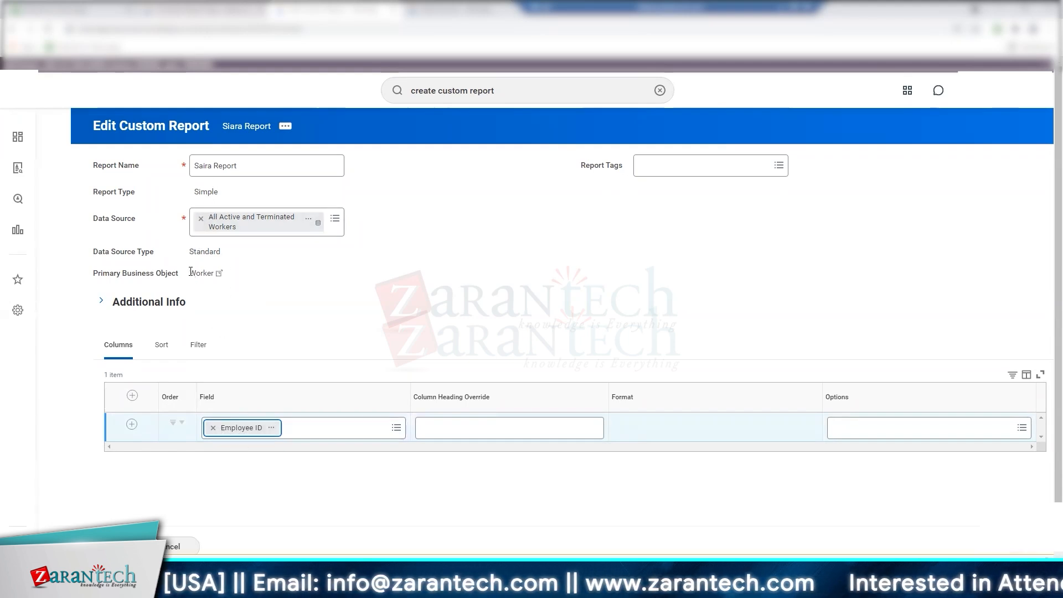
{"action": "left_click", "coordinate": [432, 434]}
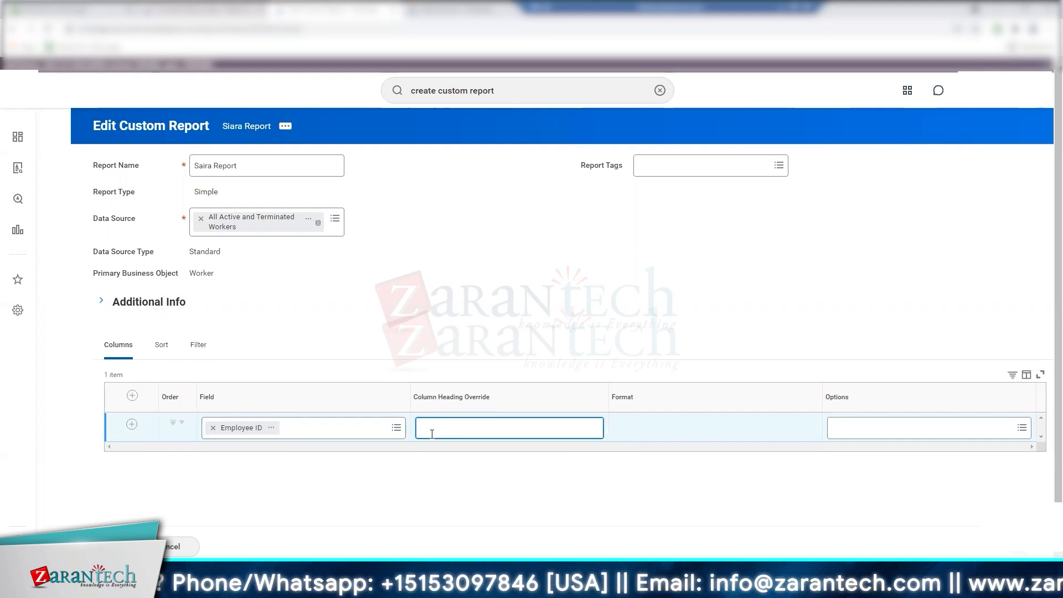
{"action": "type", "text": "ID"}
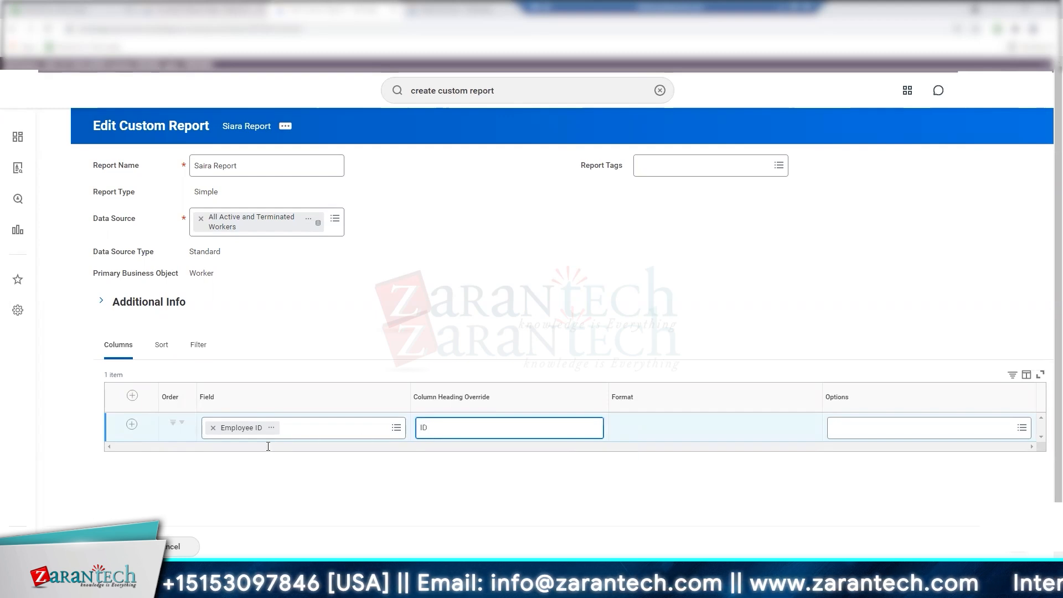
Add a second column, searching "legal first", comparing the matching fields' details and choosing Legal Name - First Name
{"action": "left_click", "coordinate": [196, 460]}
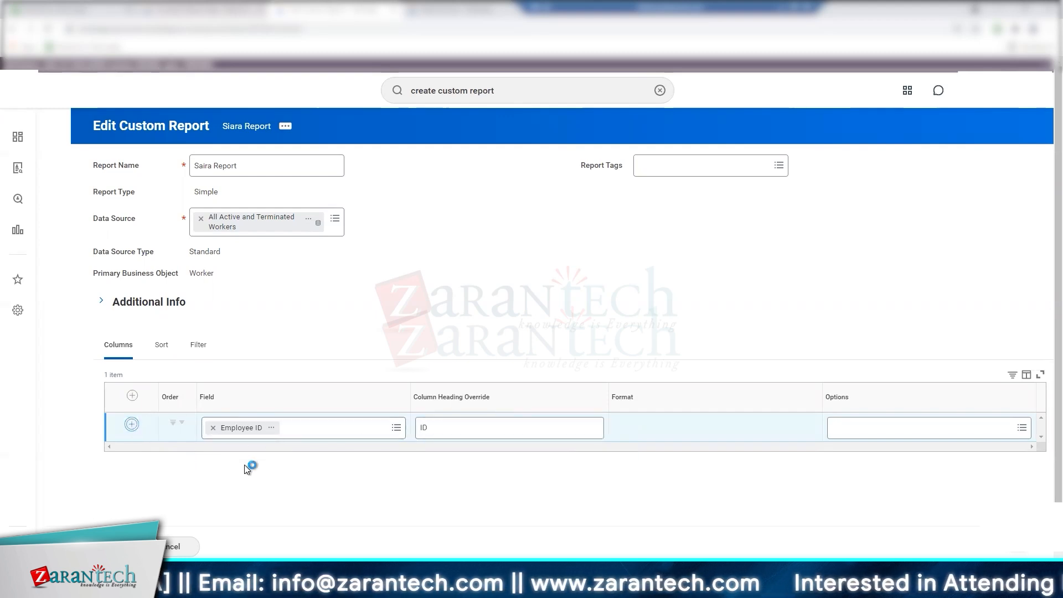
{"action": "left_click", "coordinate": [239, 460]}
{"action": "type", "text": "legal first"}
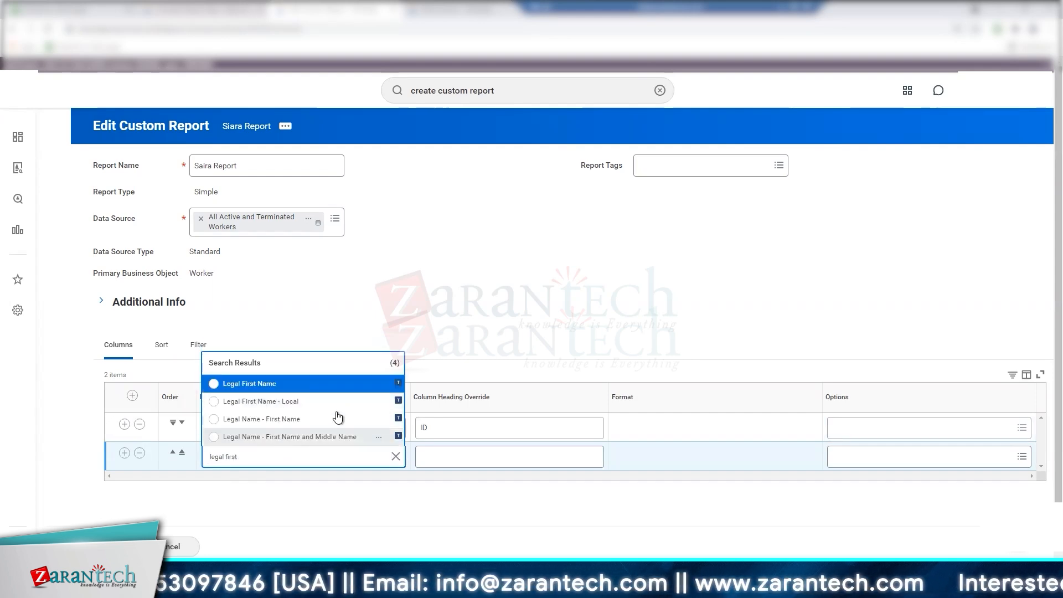
{"action": "left_click", "coordinate": [379, 423]}
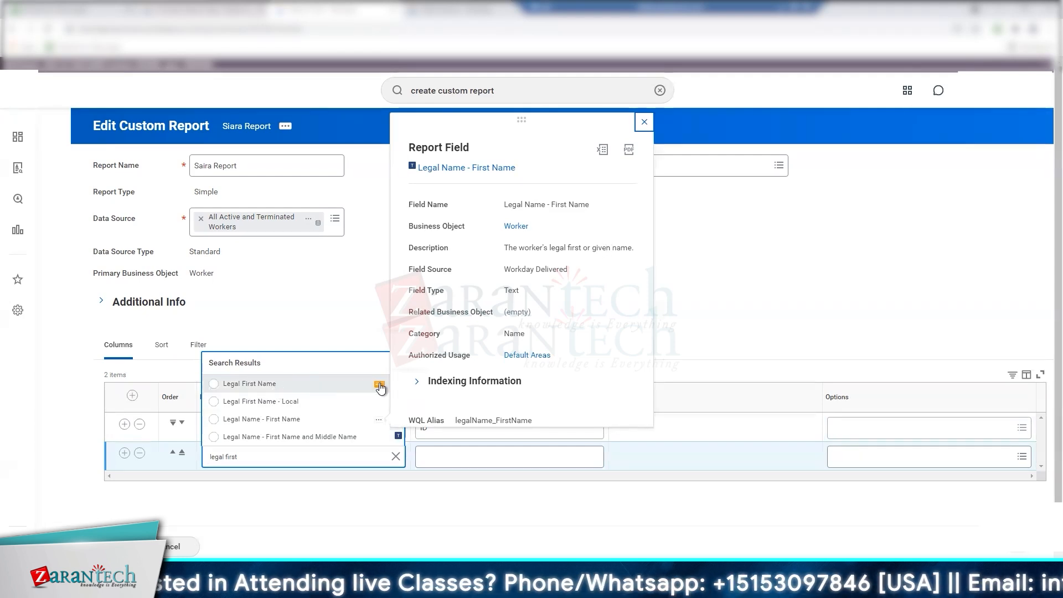
{"action": "left_click", "coordinate": [380, 385]}
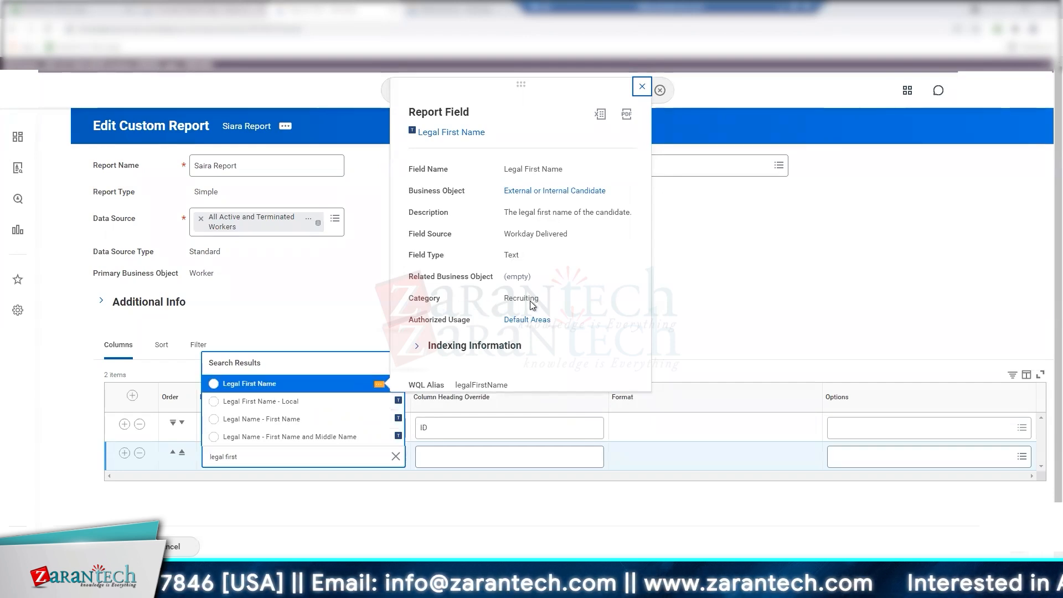
{"action": "mouse_move", "coordinate": [379, 421]}
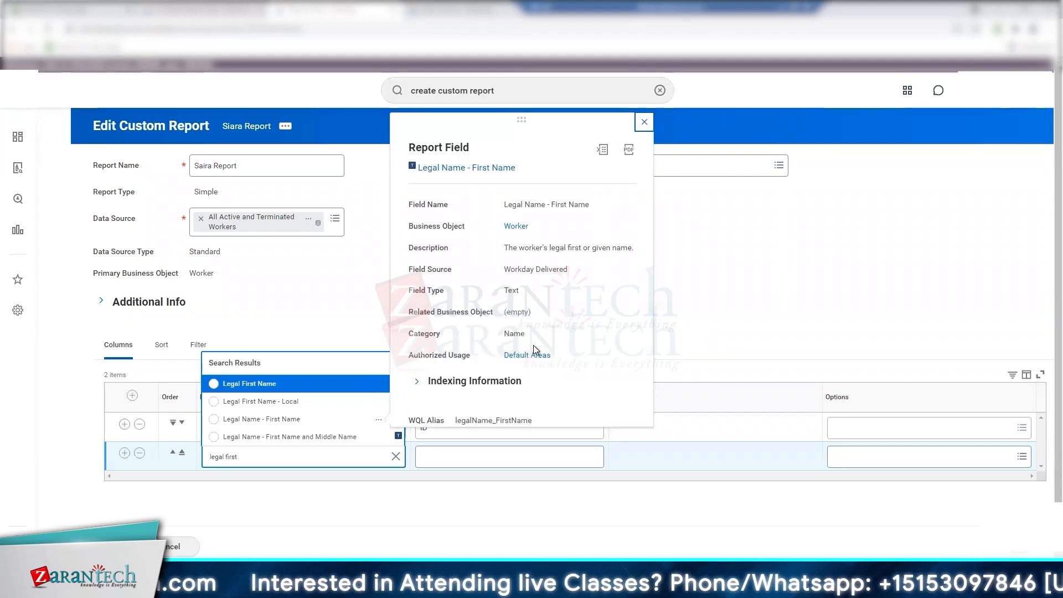
{"action": "left_click", "coordinate": [284, 420]}
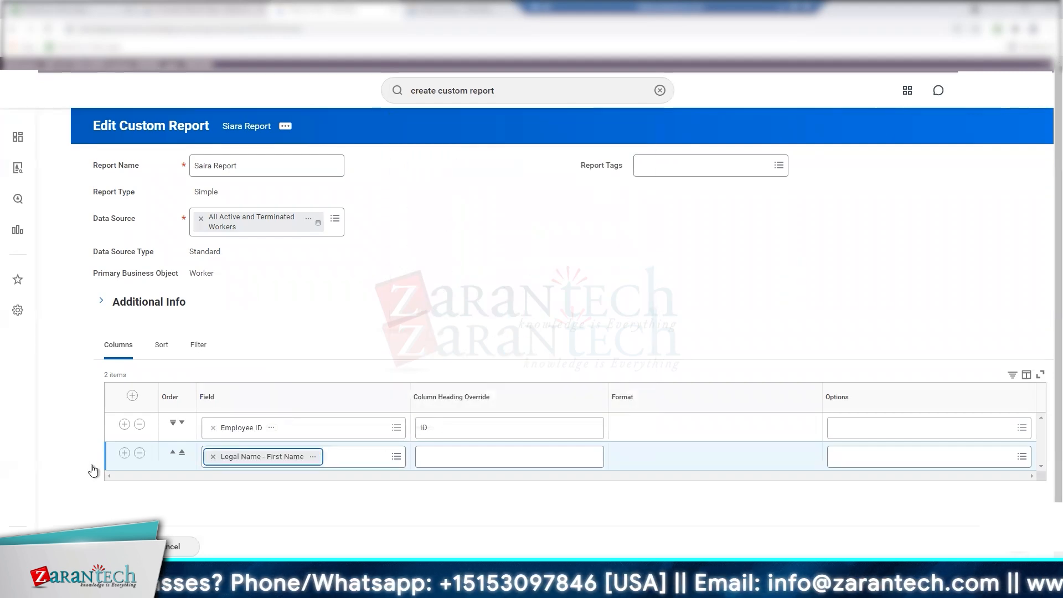
Add a third column, searching "legal last", checking the field's details and choosing Legal Name - Last Name
{"action": "left_click", "coordinate": [124, 454]}
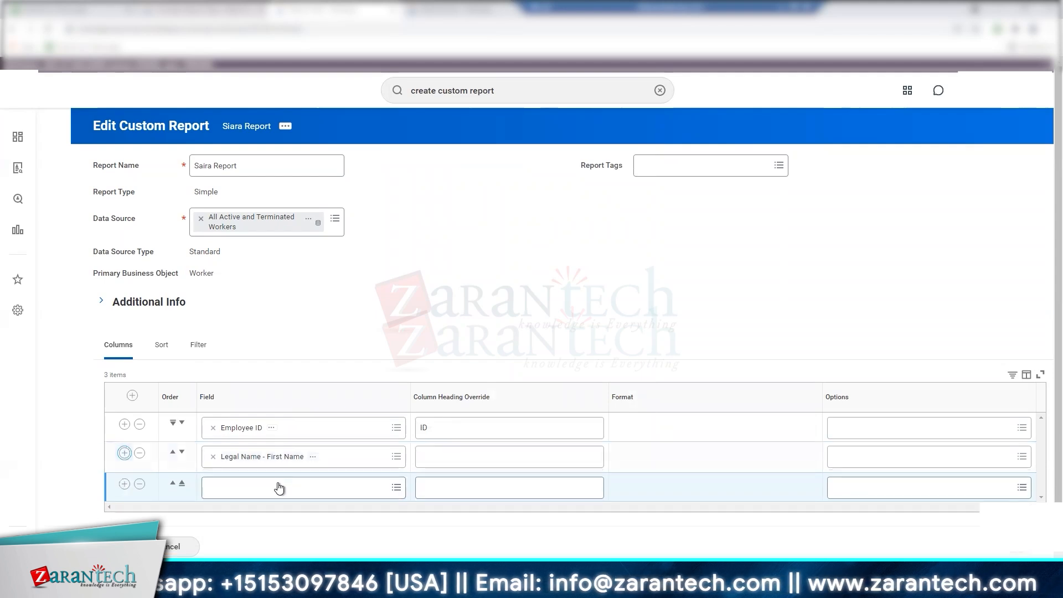
{"action": "left_click", "coordinate": [292, 496]}
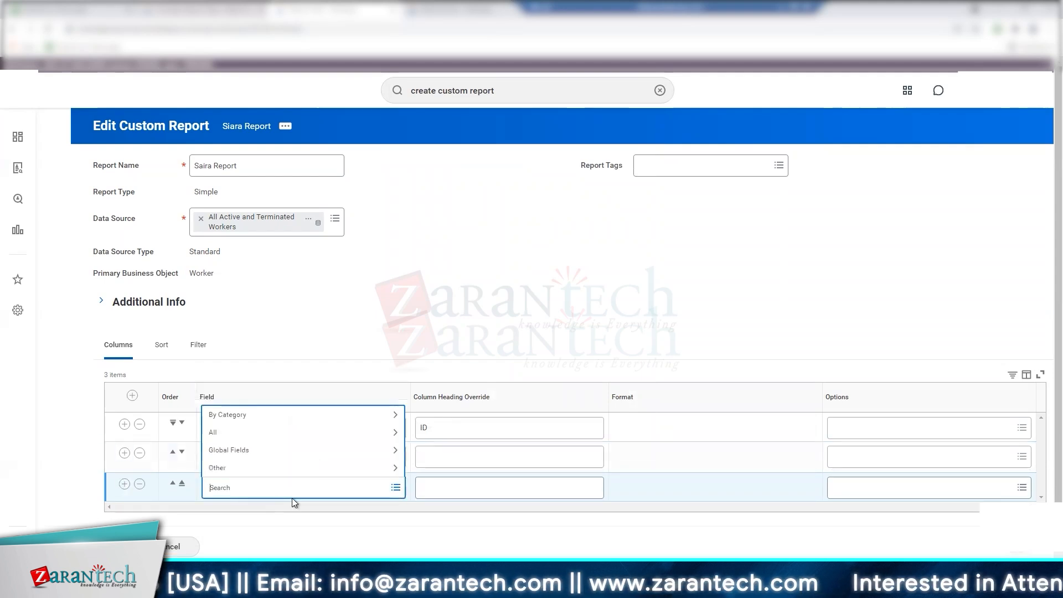
{"action": "type", "text": "legal last"}
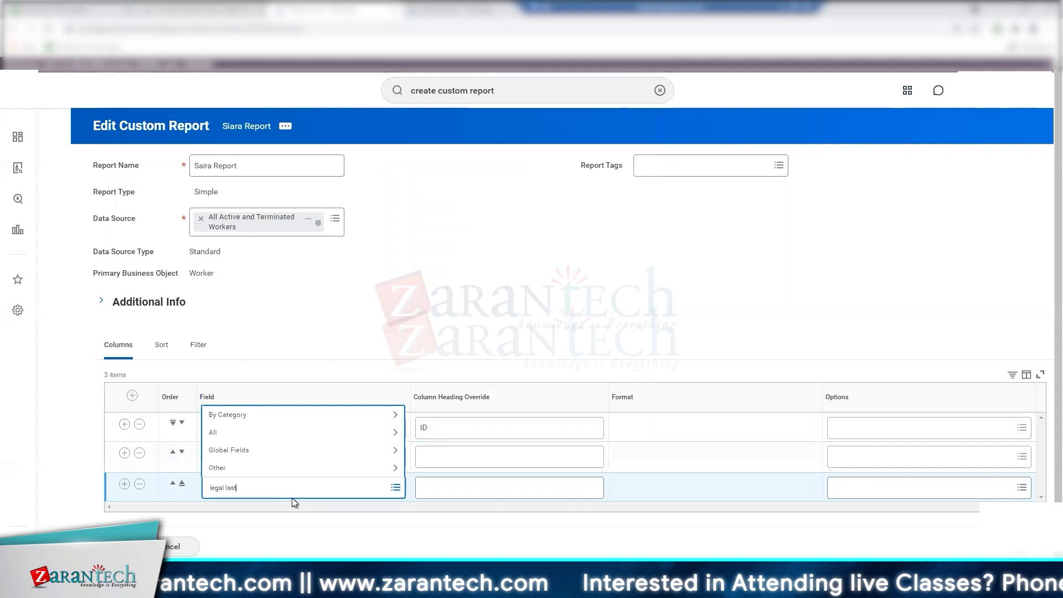
{"action": "key", "text": "Return"}
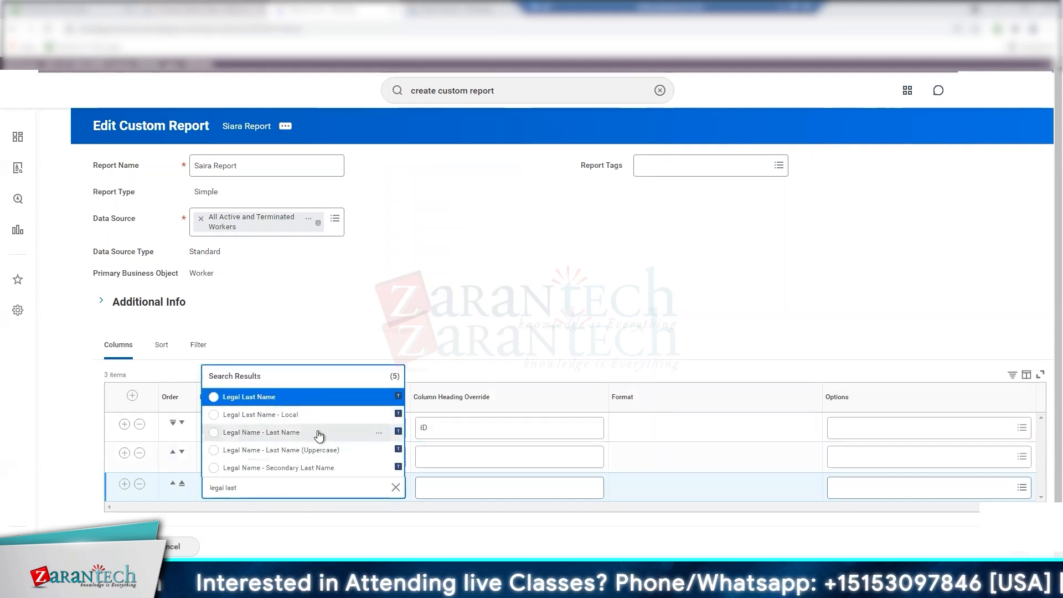
{"action": "left_click", "coordinate": [379, 436]}
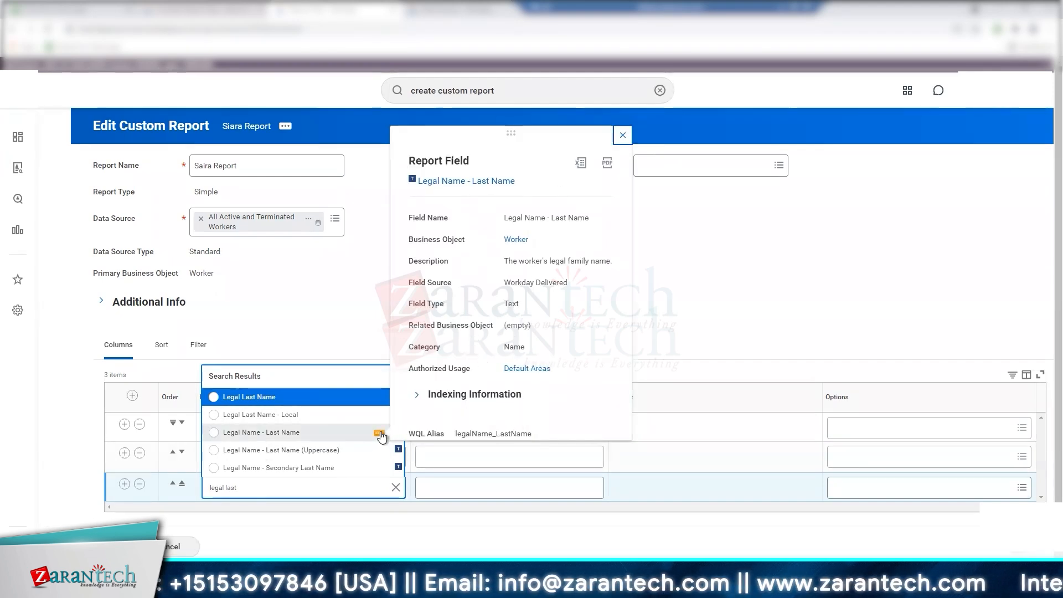
{"action": "left_click", "coordinate": [307, 438]}
Add a fourth column, searching "worker type", viewing the field's details and choosing Worker Type
{"action": "left_click", "coordinate": [124, 485]}
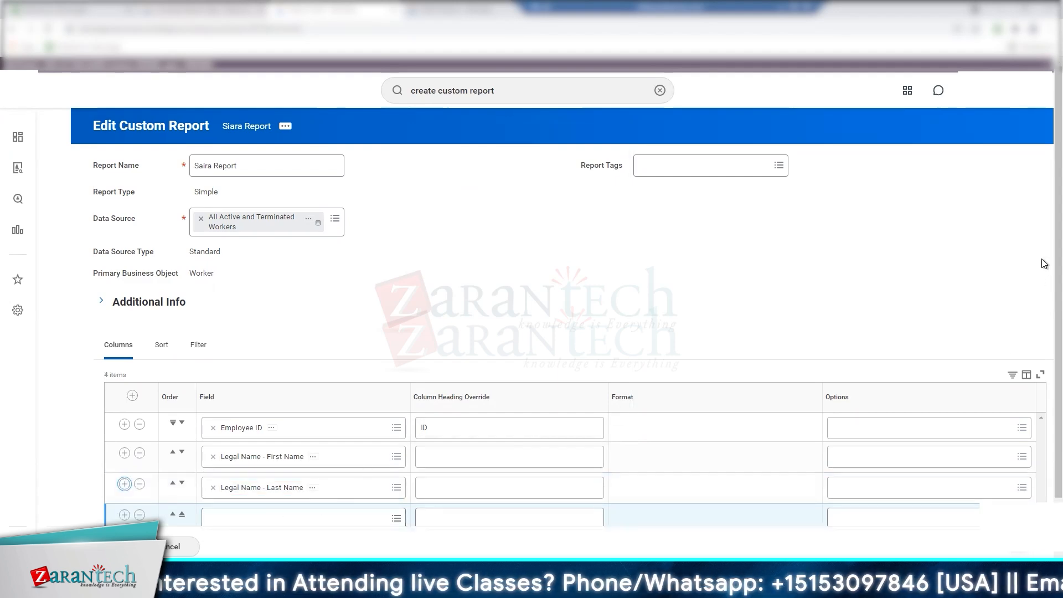
{"action": "scroll", "coordinate": [1043, 411], "scroll_direction": "down", "scroll_amount": 1}
{"action": "scroll", "coordinate": [1042, 411], "scroll_direction": "down", "scroll_amount": 1}
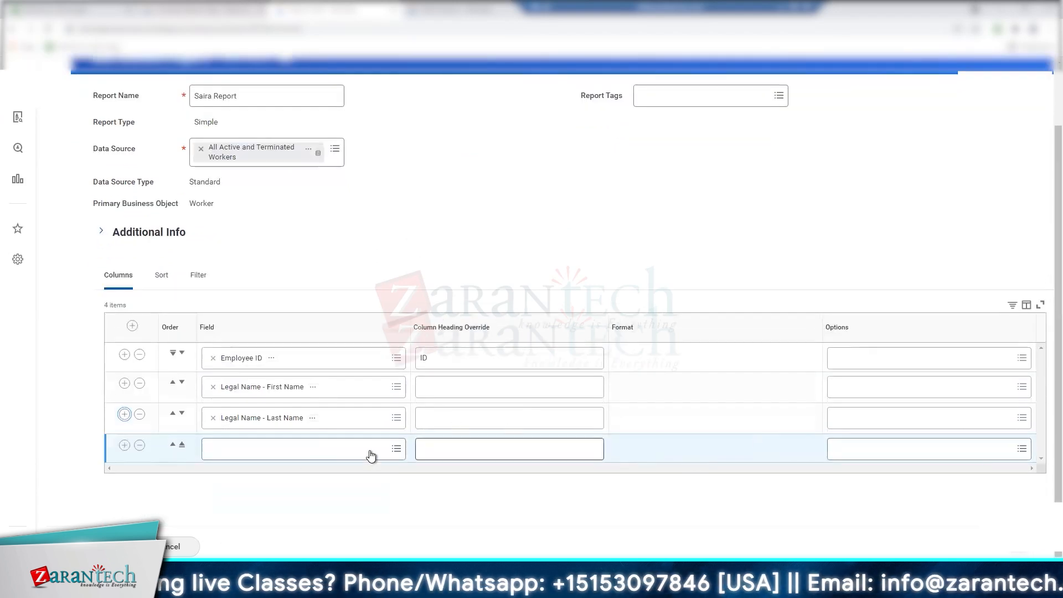
{"action": "left_click", "coordinate": [292, 454]}
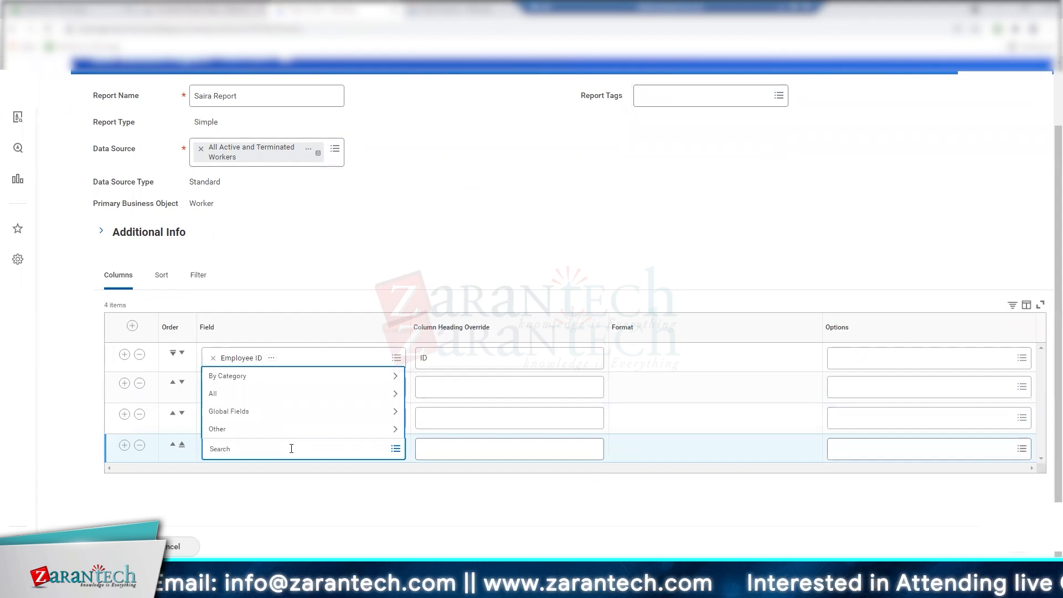
{"action": "type", "text": "worker"}
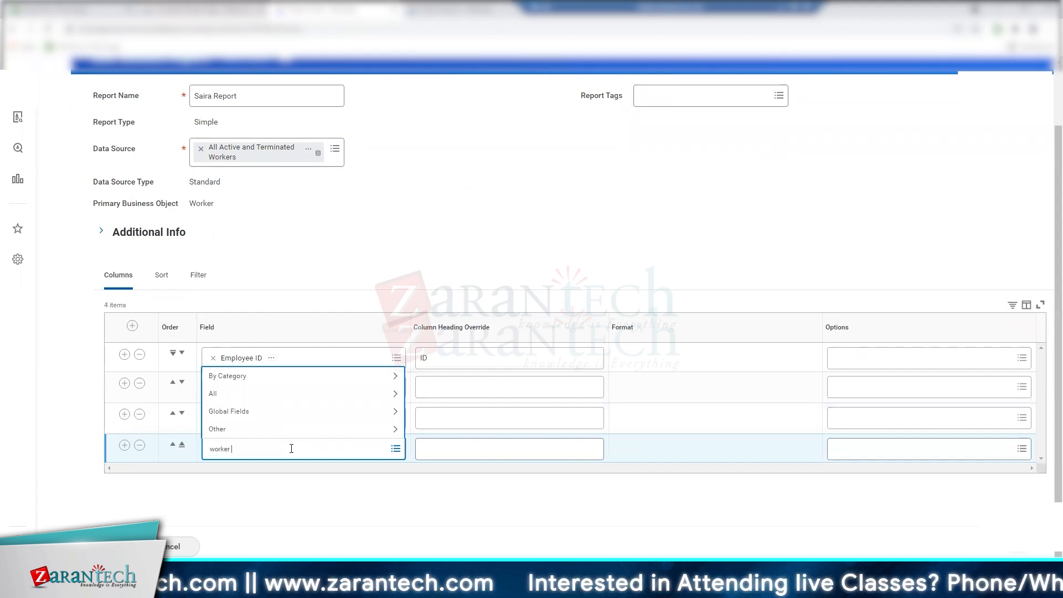
{"action": "key", "text": "Return"}
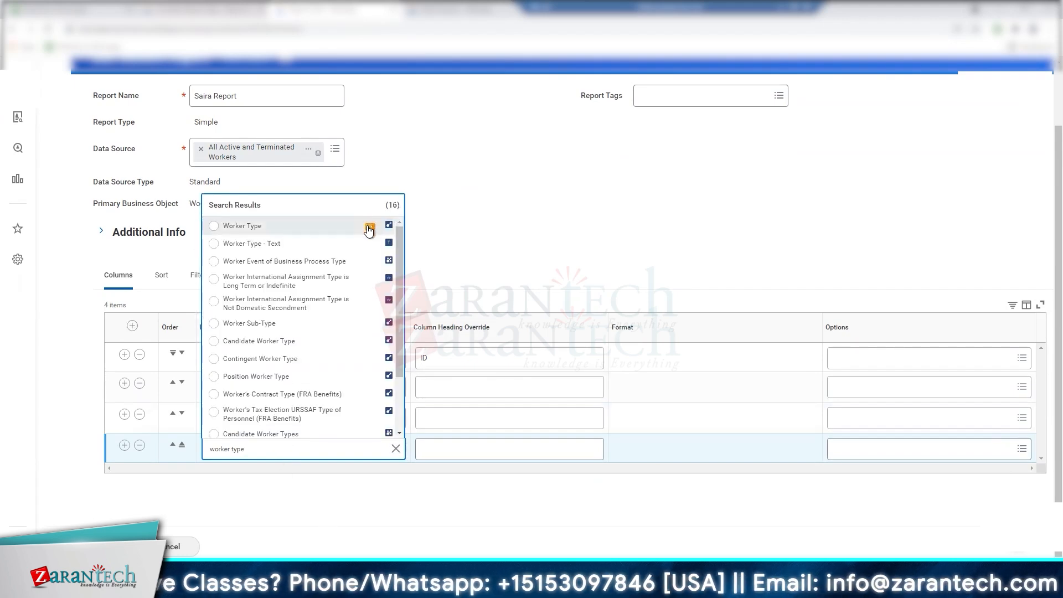
{"action": "mouse_move", "coordinate": [369, 230]}
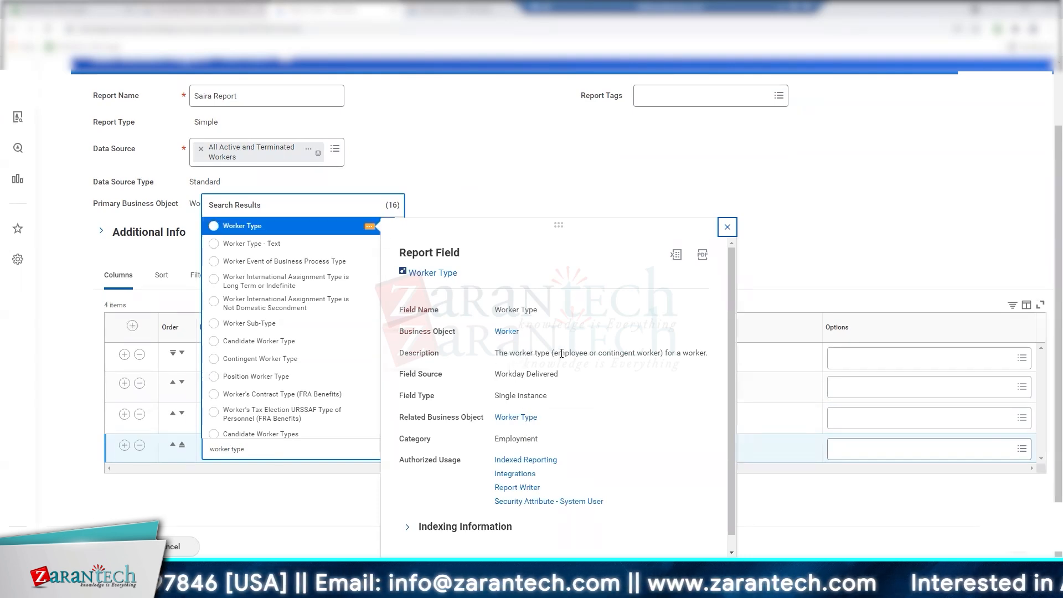
{"action": "left_click", "coordinate": [215, 228]}
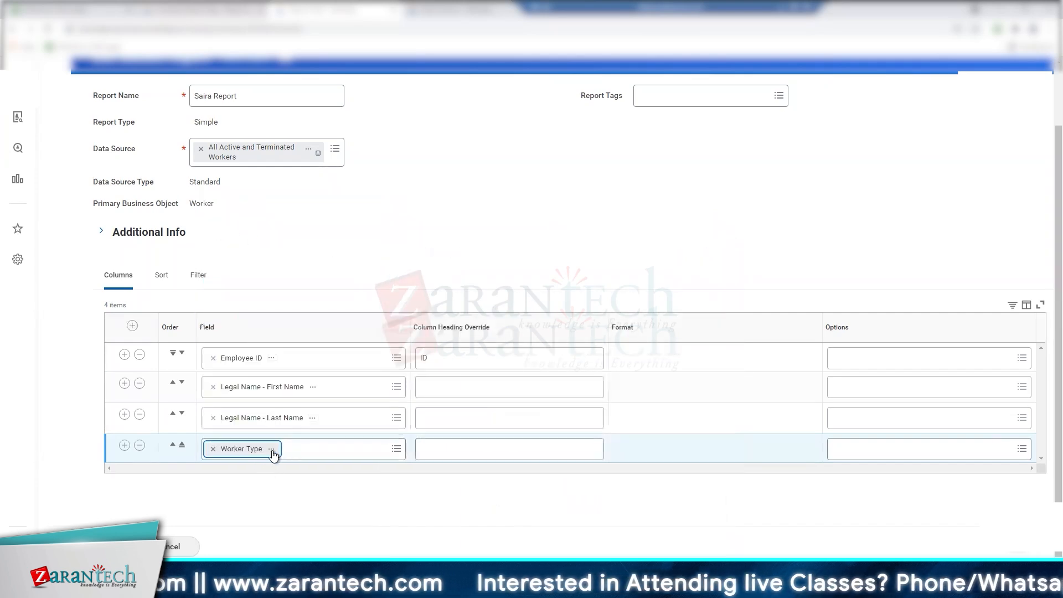
Add a fifth column, searching "employee type", viewing the field's details and choosing Employee Type
{"action": "left_click", "coordinate": [125, 447]}
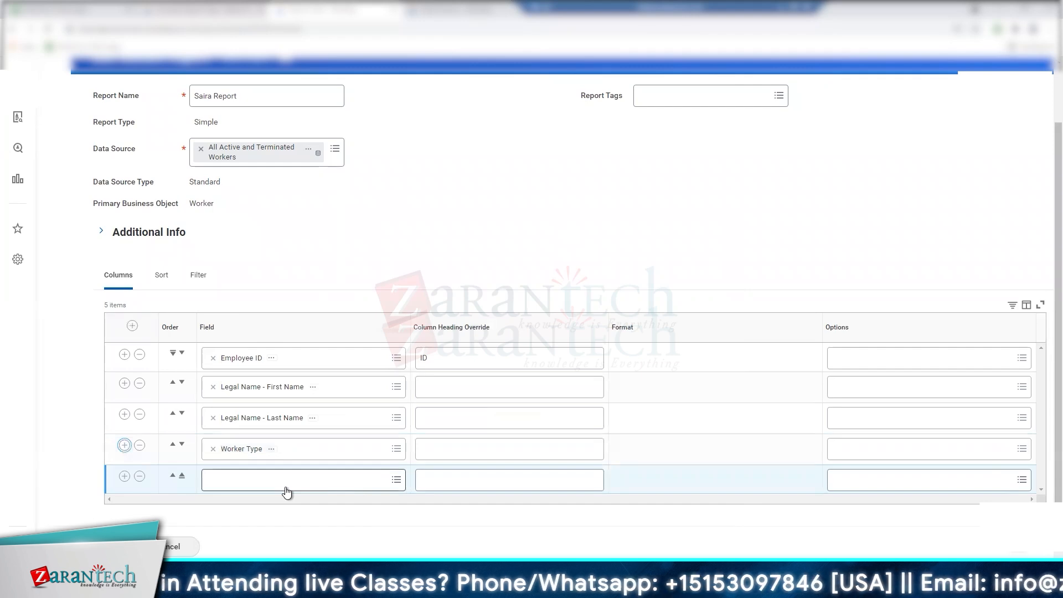
{"action": "left_click", "coordinate": [395, 480]}
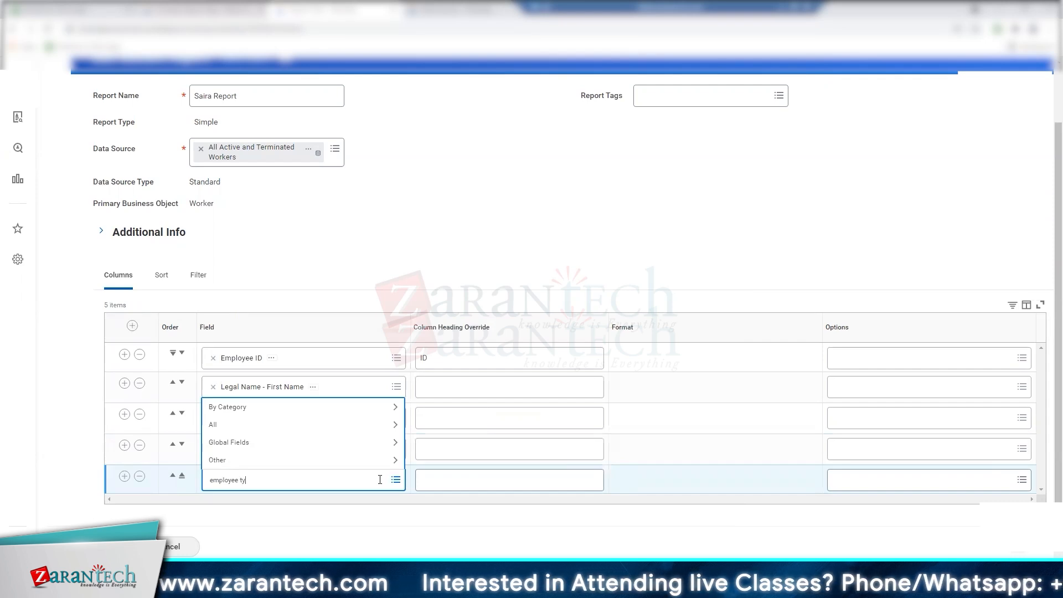
{"action": "type", "text": "employee type"}
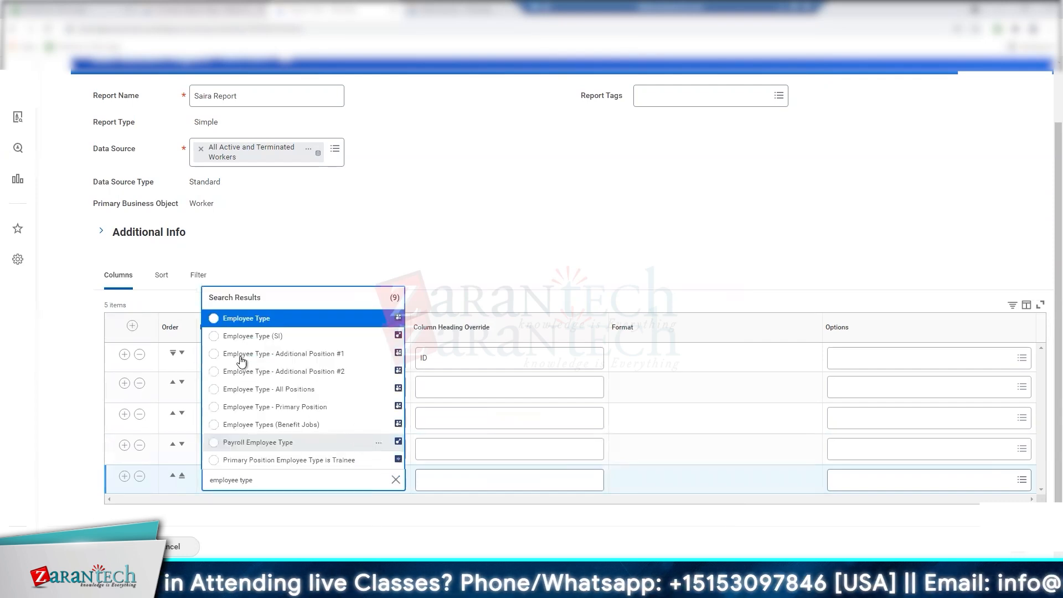
{"action": "left_click", "coordinate": [379, 320]}
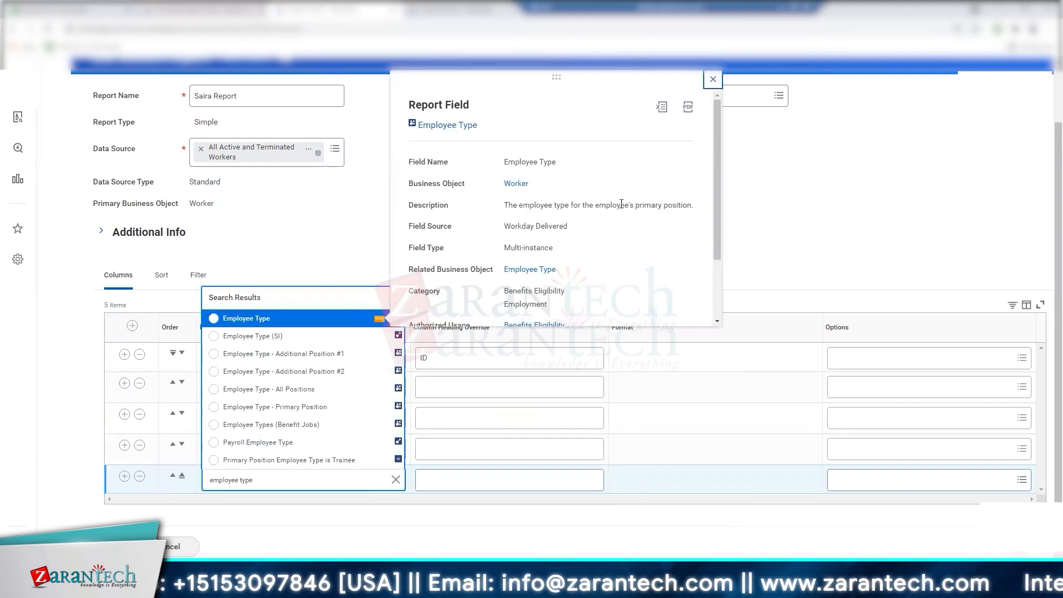
{"action": "left_click", "coordinate": [215, 322]}
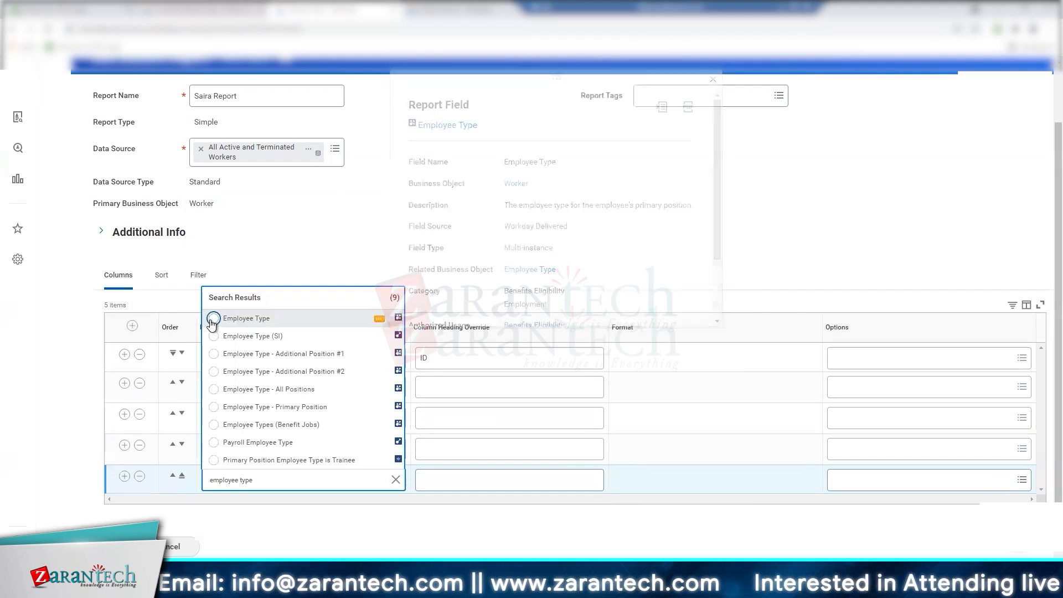
Add a sixth column, searching "hire date", viewing the field's details and choosing Hire Date
{"action": "left_click", "coordinate": [124, 478]}
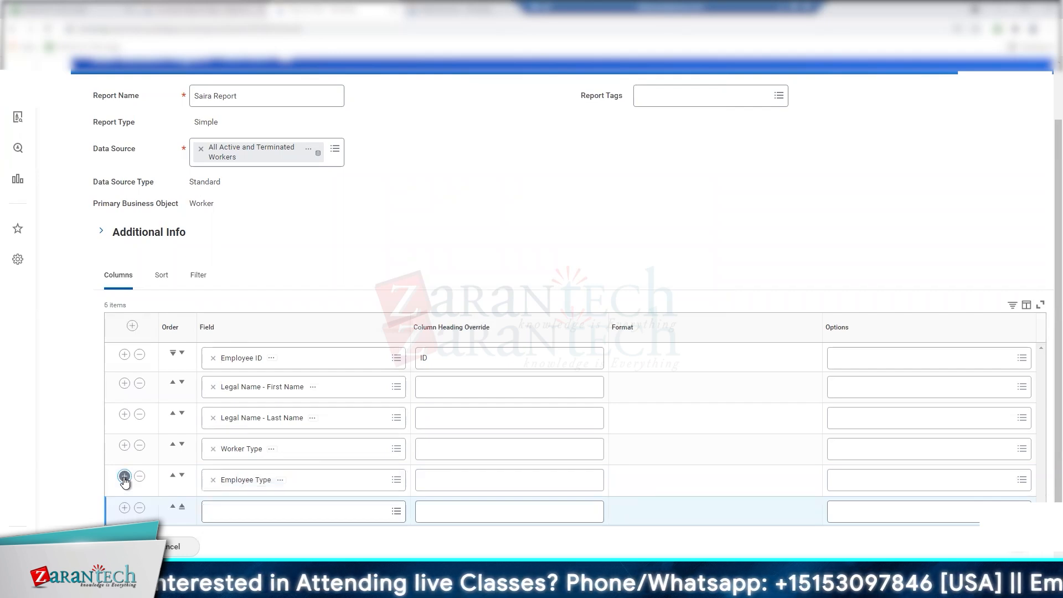
{"action": "left_click", "coordinate": [233, 510]}
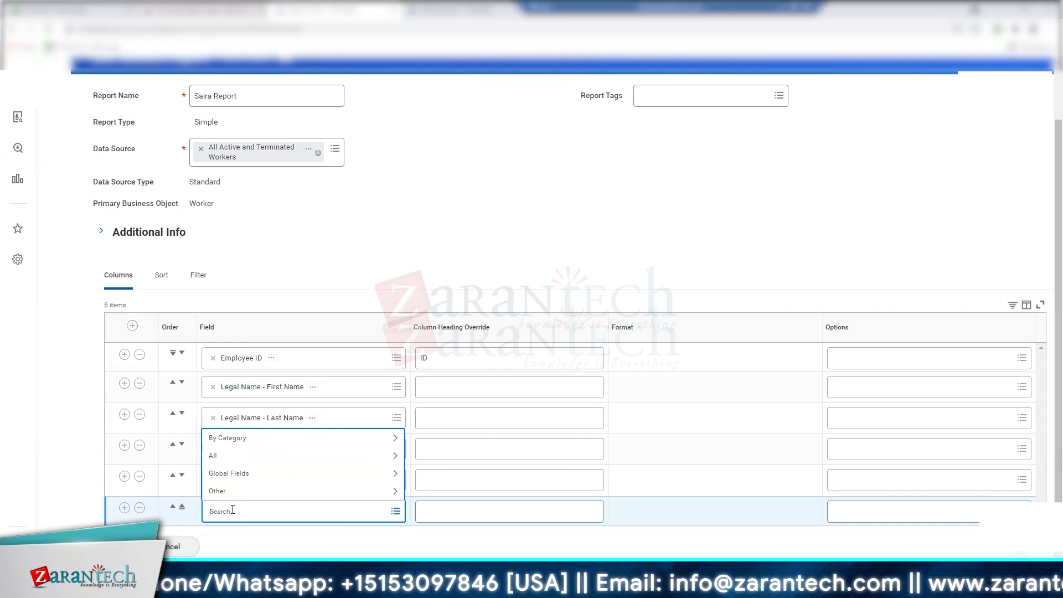
{"action": "type", "text": "hire date"}
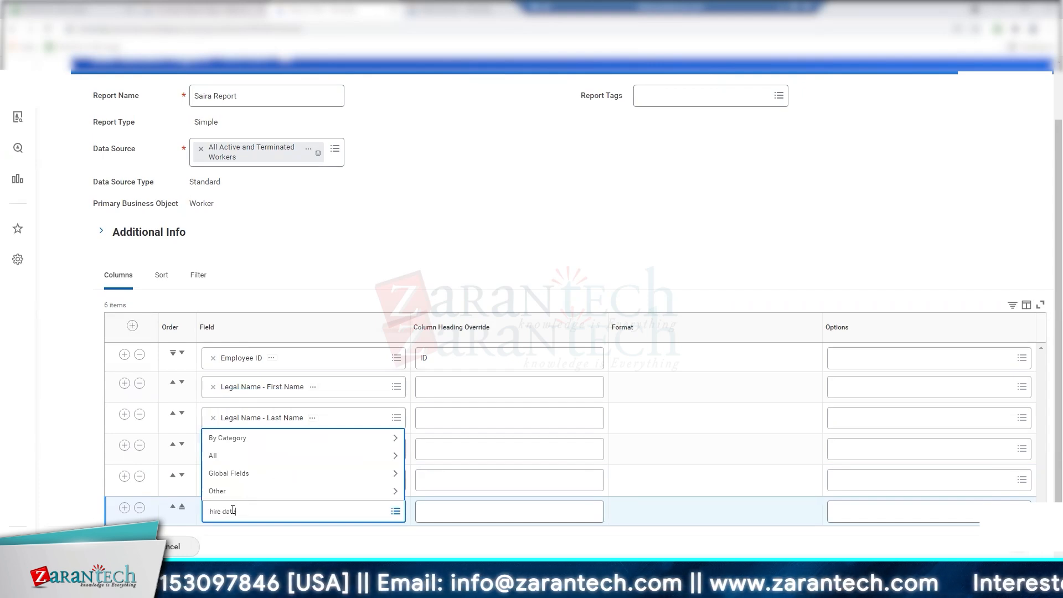
{"action": "key", "text": "Return"}
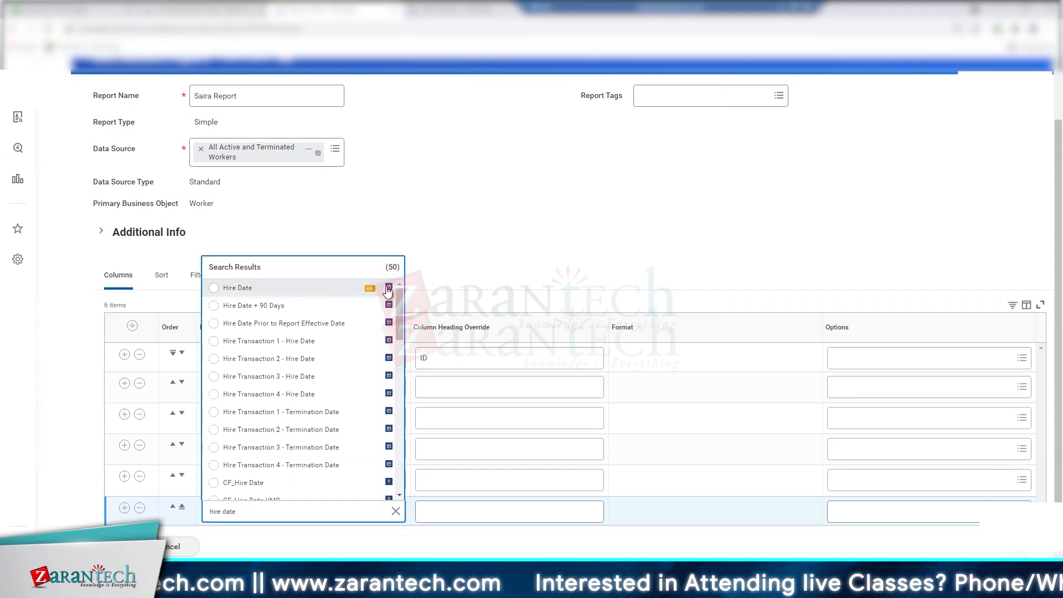
{"action": "left_click", "coordinate": [369, 289]}
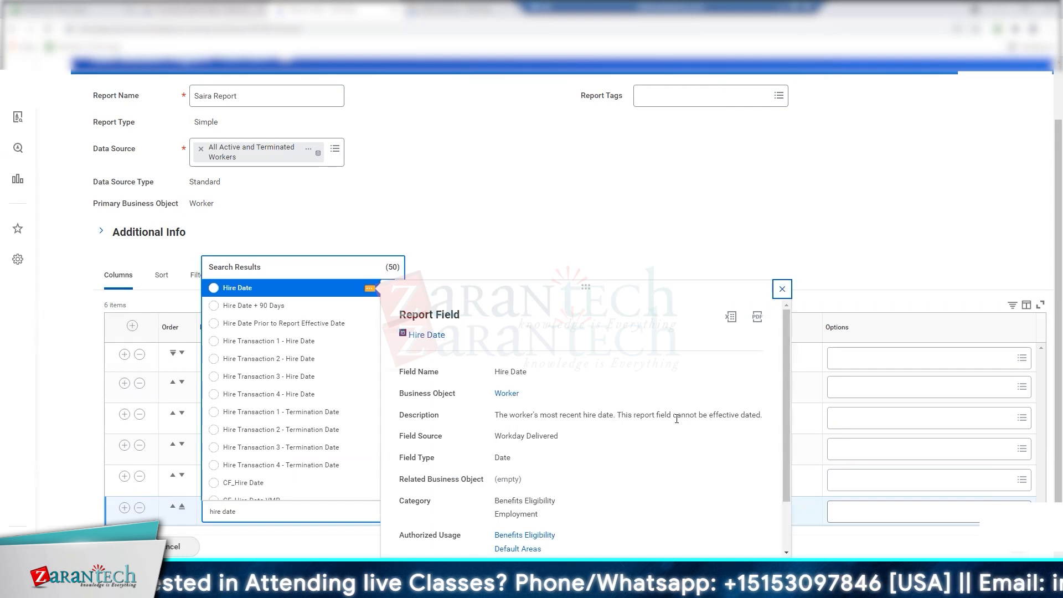
{"action": "left_click", "coordinate": [214, 288]}
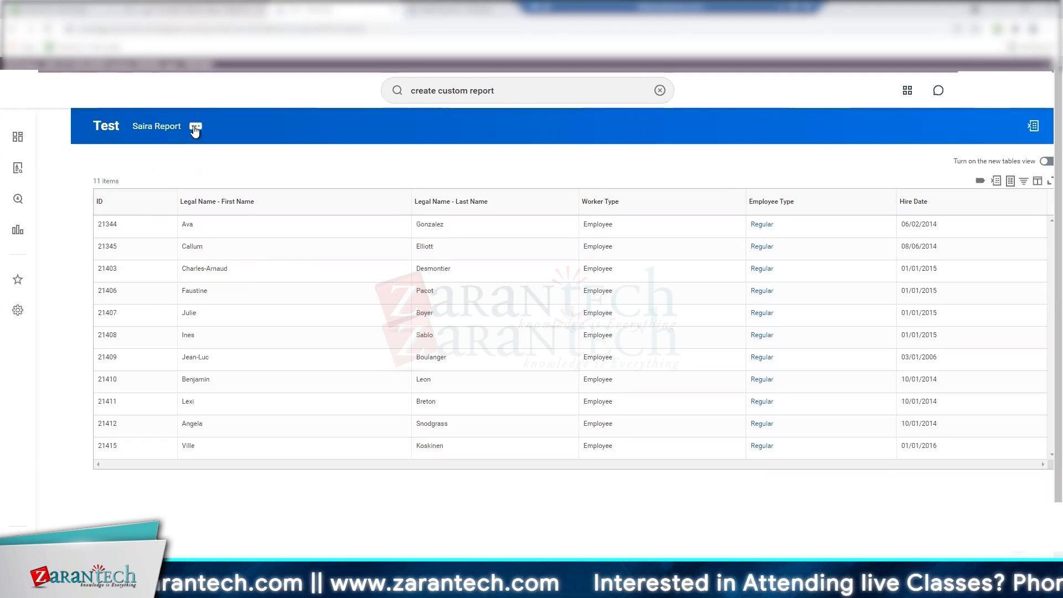
Open the tested report for editing and review its column list and its sort and group settings
{"action": "left_click", "coordinate": [194, 127]}
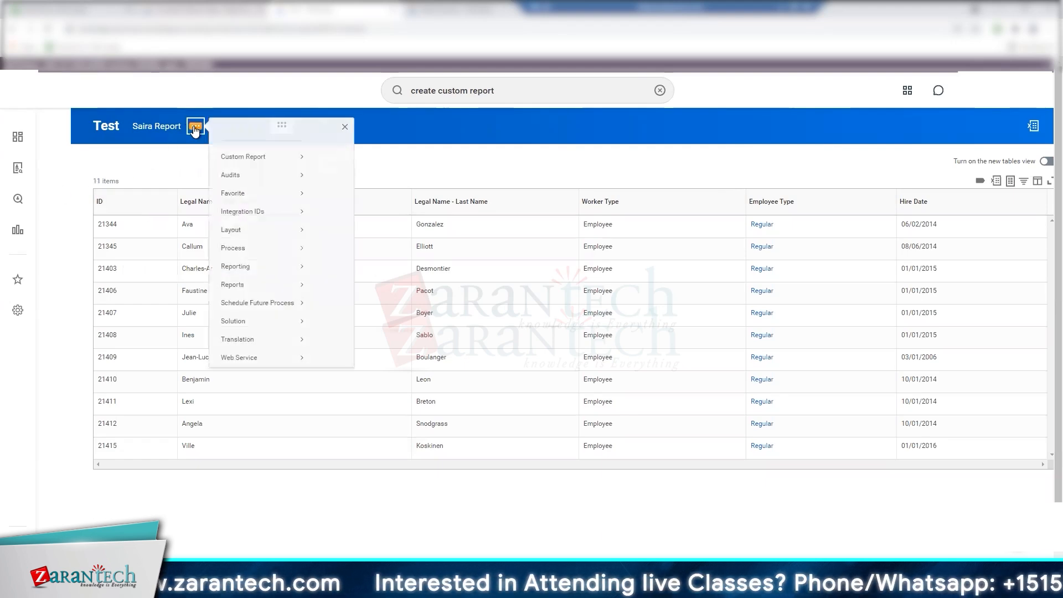
{"action": "mouse_move", "coordinate": [281, 165]}
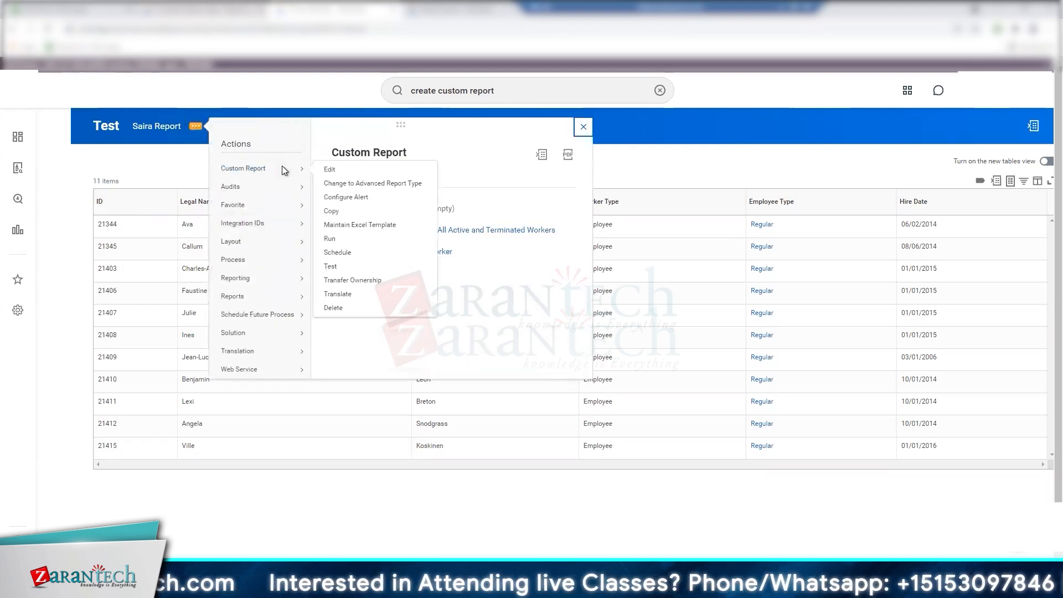
{"action": "left_click", "coordinate": [330, 170]}
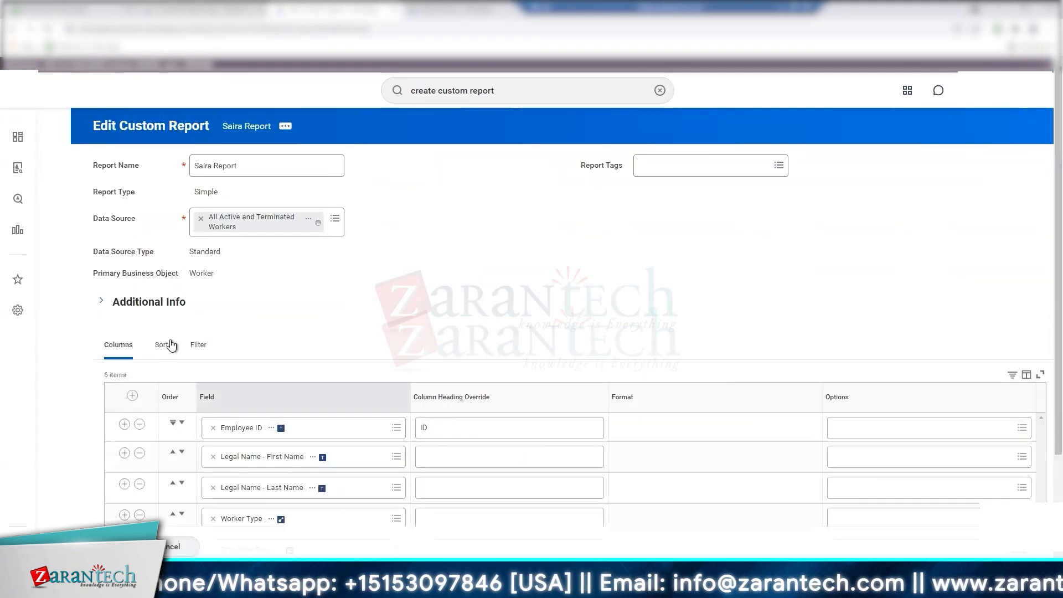
{"action": "scroll", "coordinate": [308, 311], "scroll_direction": "down", "scroll_amount": 3}
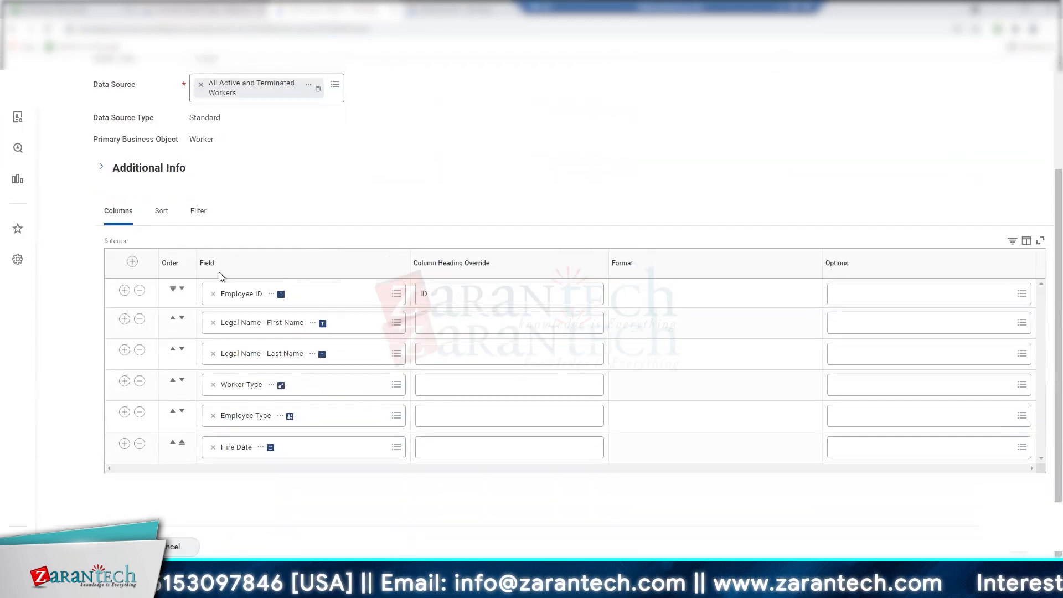
{"action": "left_click", "coordinate": [160, 211]}
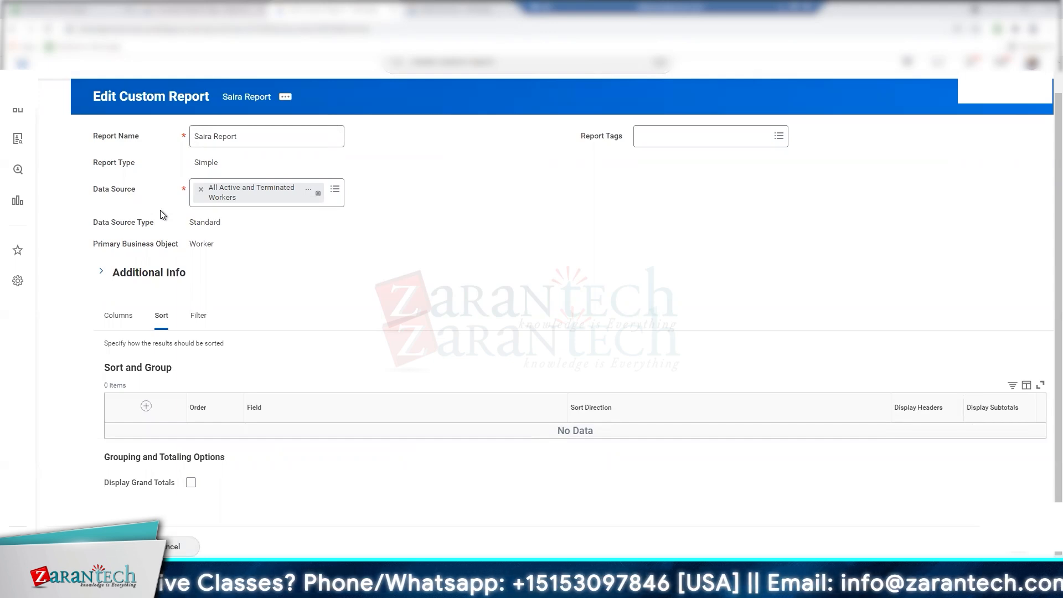
{"action": "scroll", "coordinate": [165, 537], "scroll_direction": "up", "scroll_amount": 1}
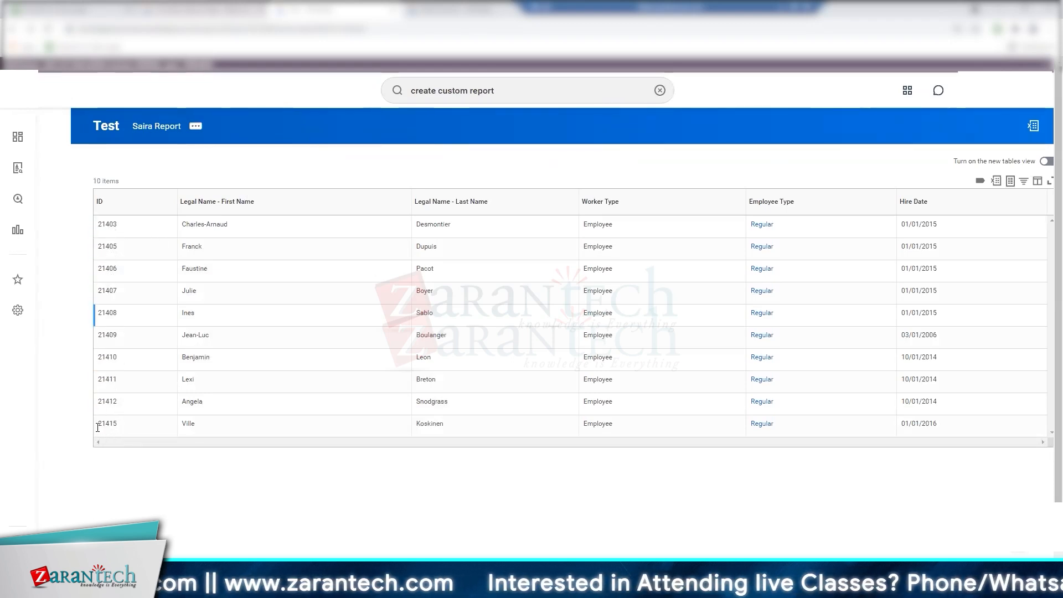
Edit the report to sort by Legal Name - Last Name from the fields on the report, and test it
{"action": "left_click", "coordinate": [196, 126]}
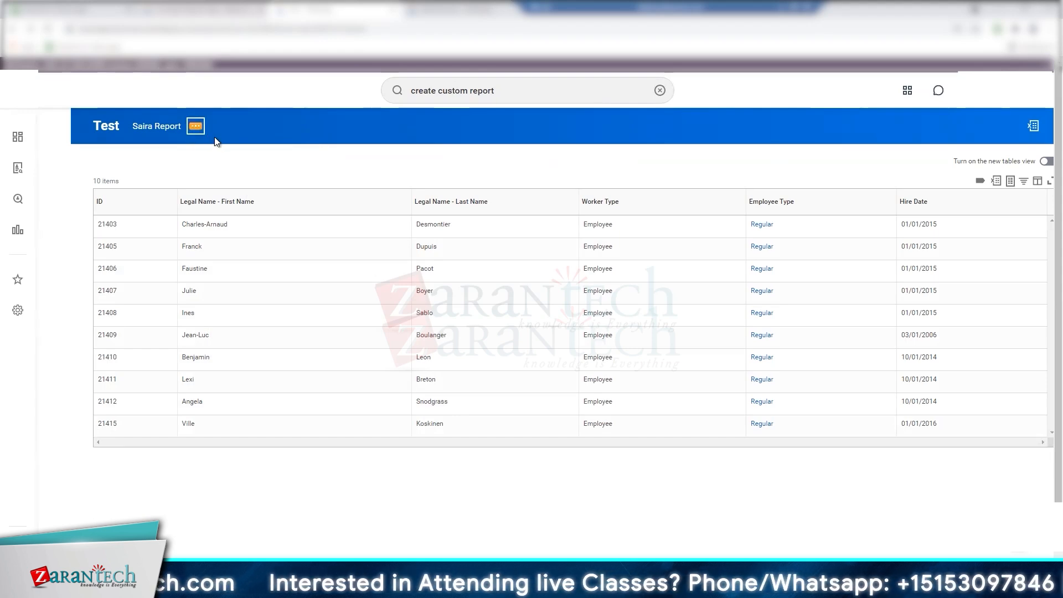
{"action": "mouse_move", "coordinate": [306, 176]}
{"action": "left_click", "coordinate": [328, 170]}
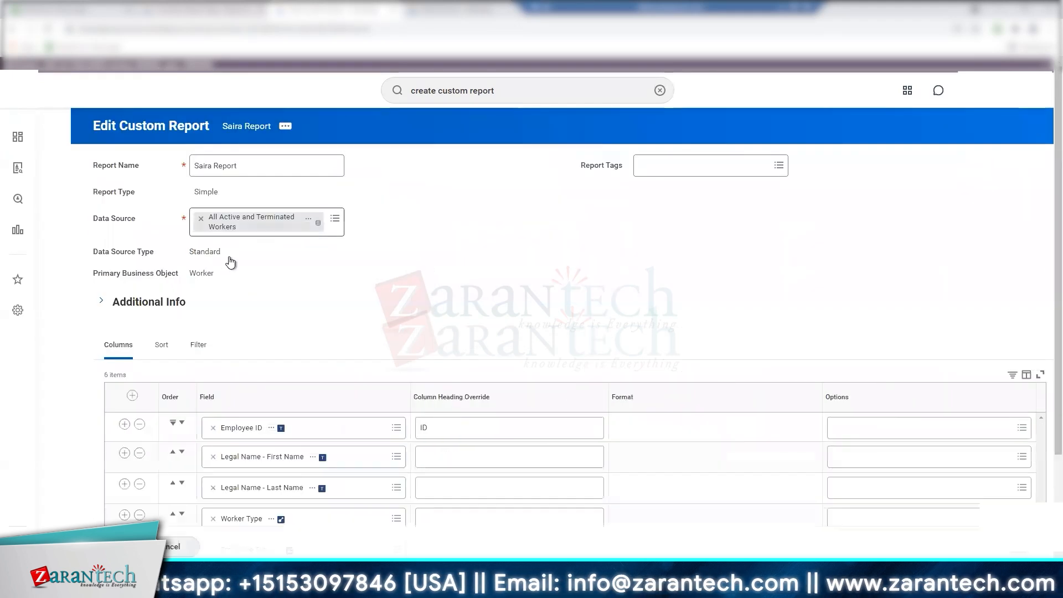
{"action": "left_click", "coordinate": [162, 345]}
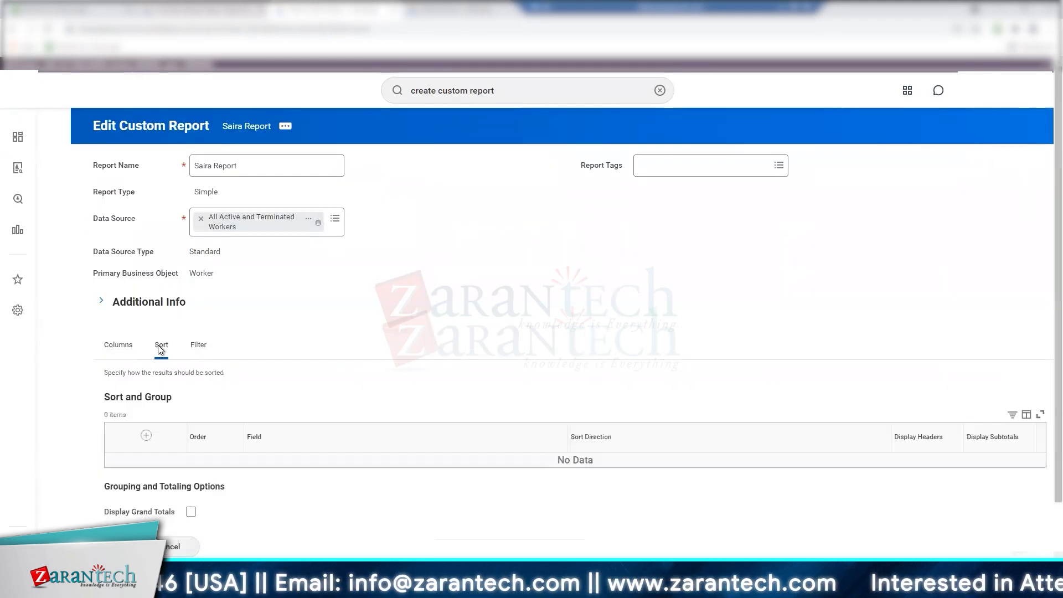
{"action": "left_click", "coordinate": [146, 436]}
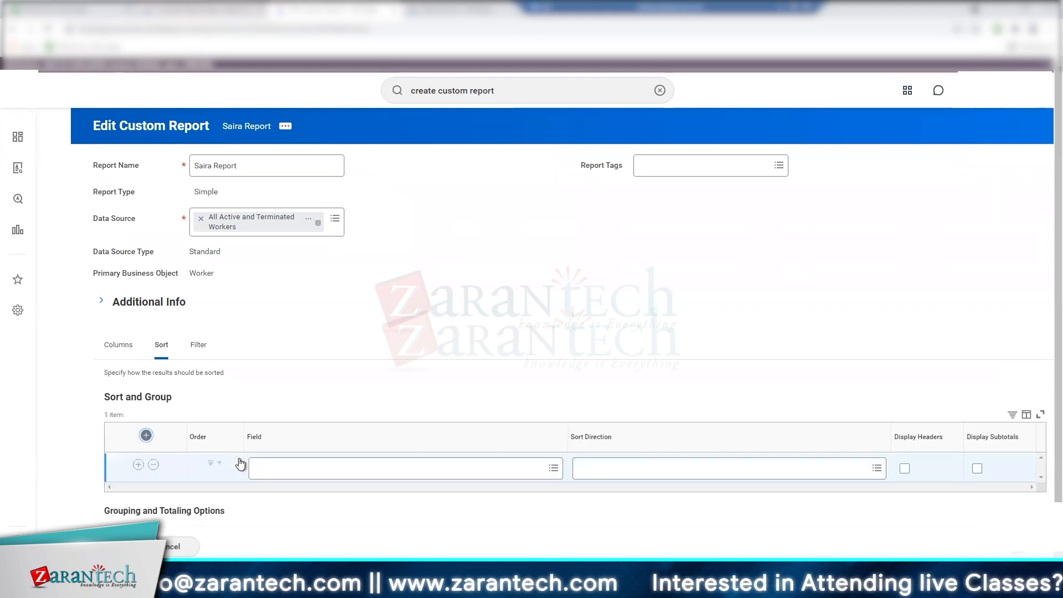
{"action": "left_click", "coordinate": [288, 477]}
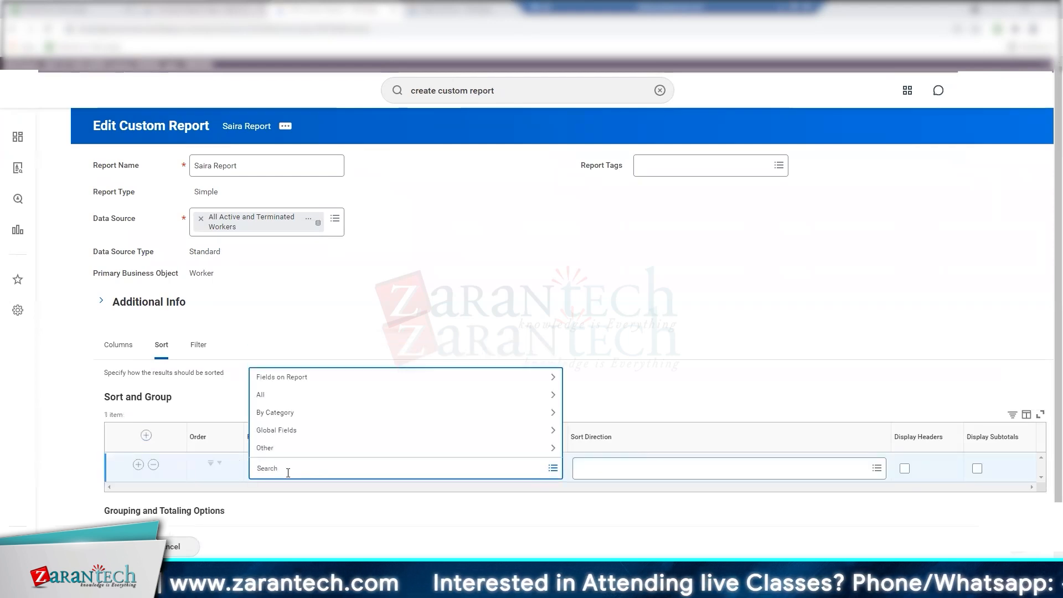
{"action": "left_click", "coordinate": [291, 377]}
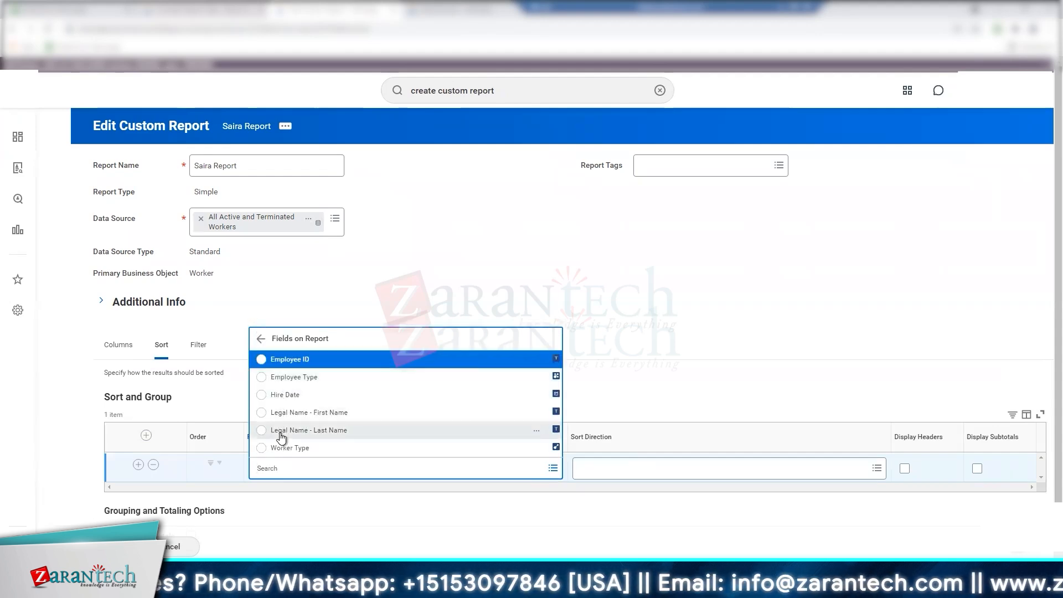
{"action": "left_click", "coordinate": [281, 435]}
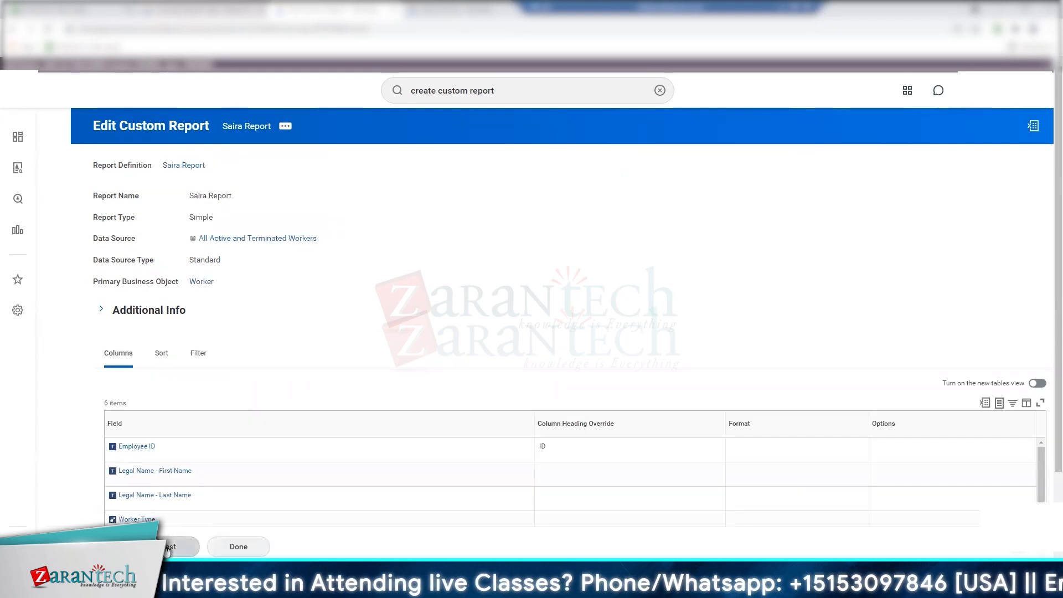
{"action": "left_click", "coordinate": [166, 549]}
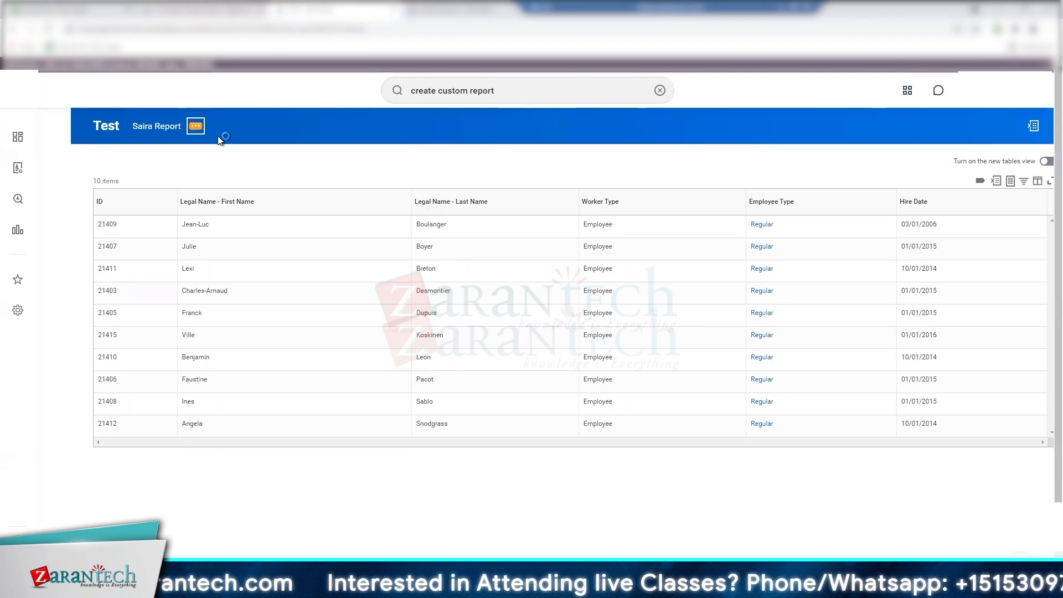
Reopen the tested report for editing and add an instance filter condition row
{"action": "left_click", "coordinate": [203, 126]}
{"action": "mouse_move", "coordinate": [299, 172]}
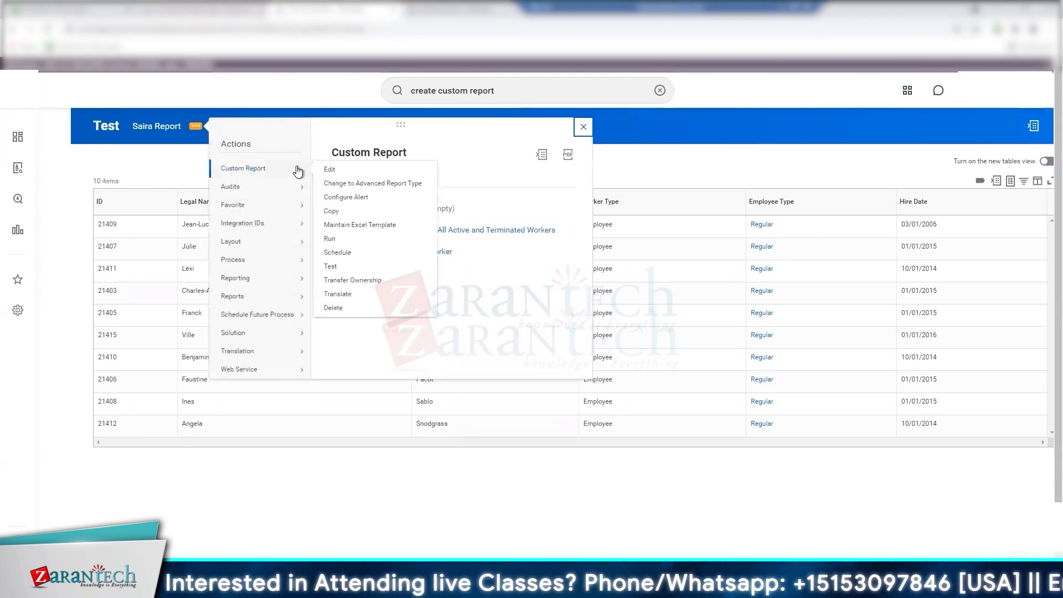
{"action": "left_click", "coordinate": [330, 171]}
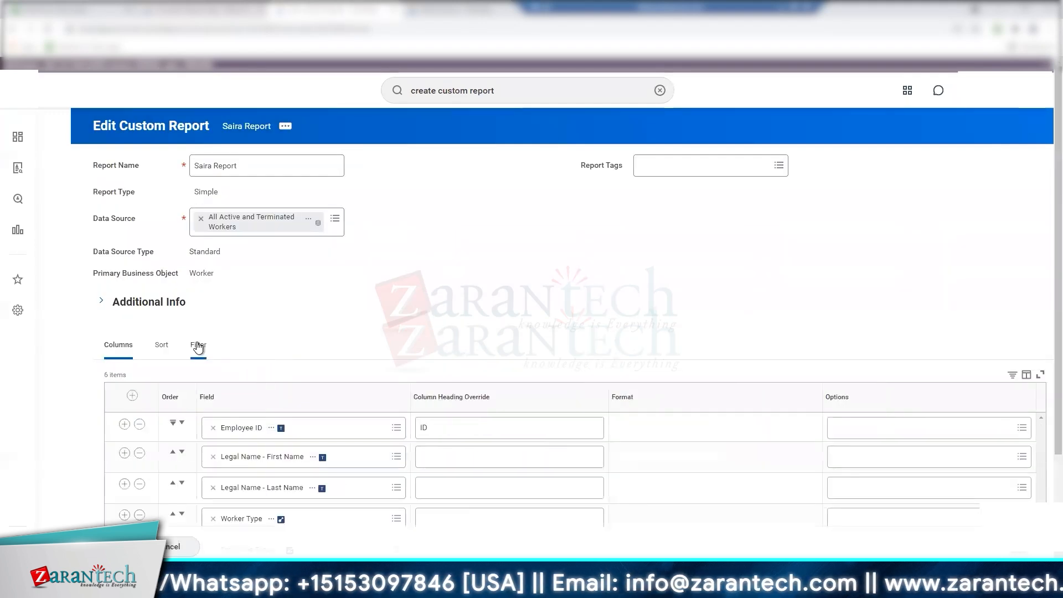
{"action": "left_click", "coordinate": [198, 347]}
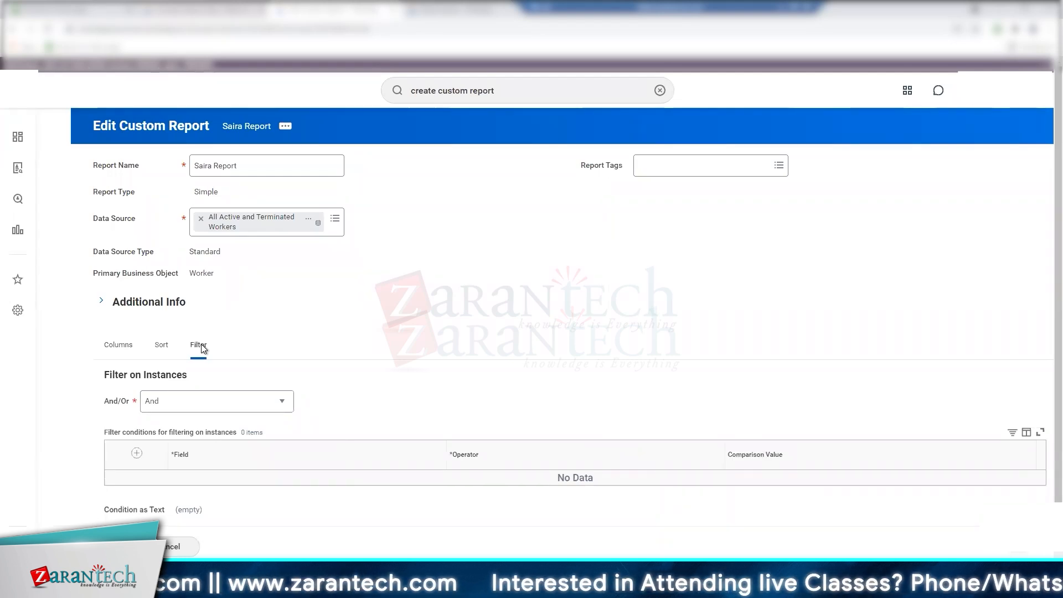
{"action": "scroll", "coordinate": [258, 335], "scroll_direction": "down", "scroll_amount": 1}
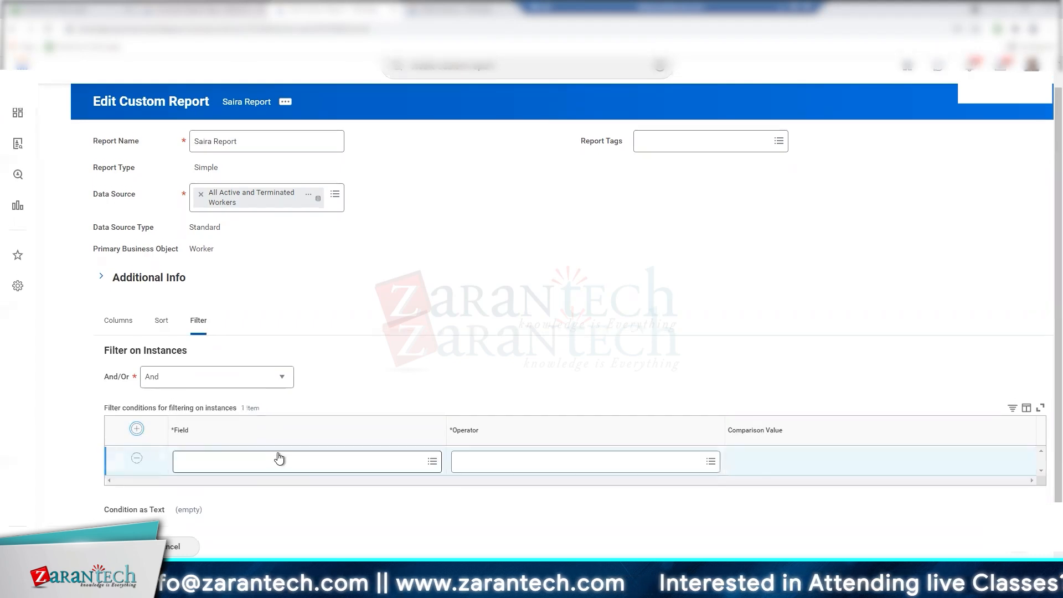
Search "supervisory org", view the field's details, choose Supervisory Organization as the filter field and open the frequently used operators
{"action": "left_click", "coordinate": [283, 463]}
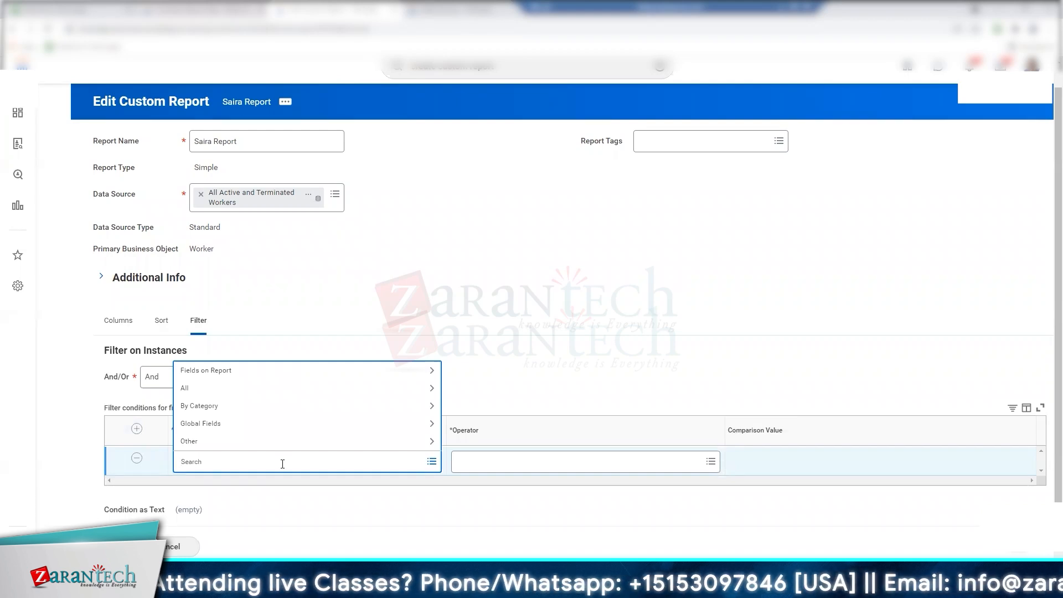
{"action": "type", "text": "super"}
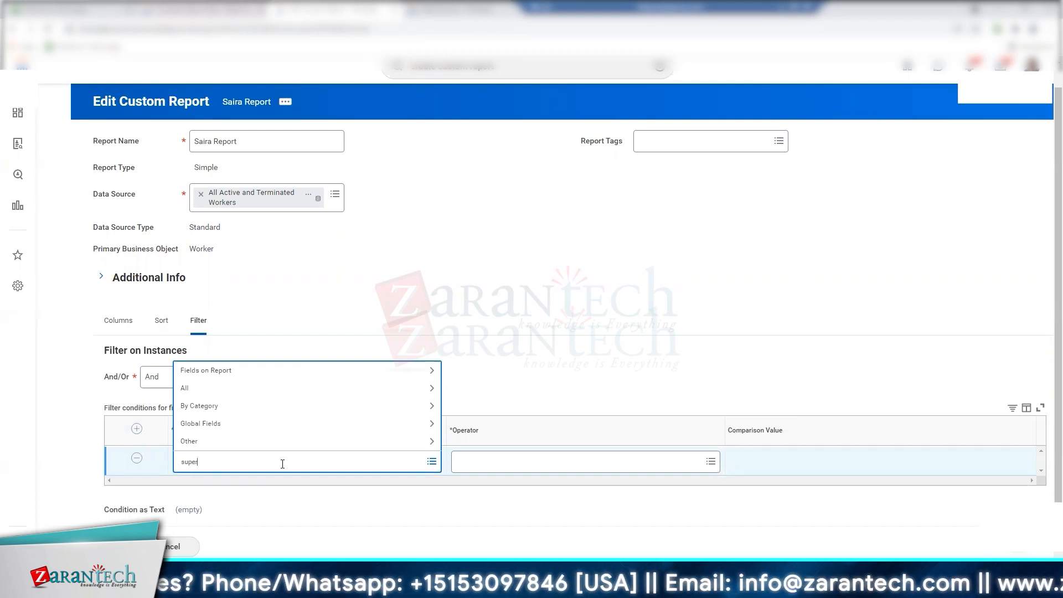
{"action": "type", "text": "visory org"}
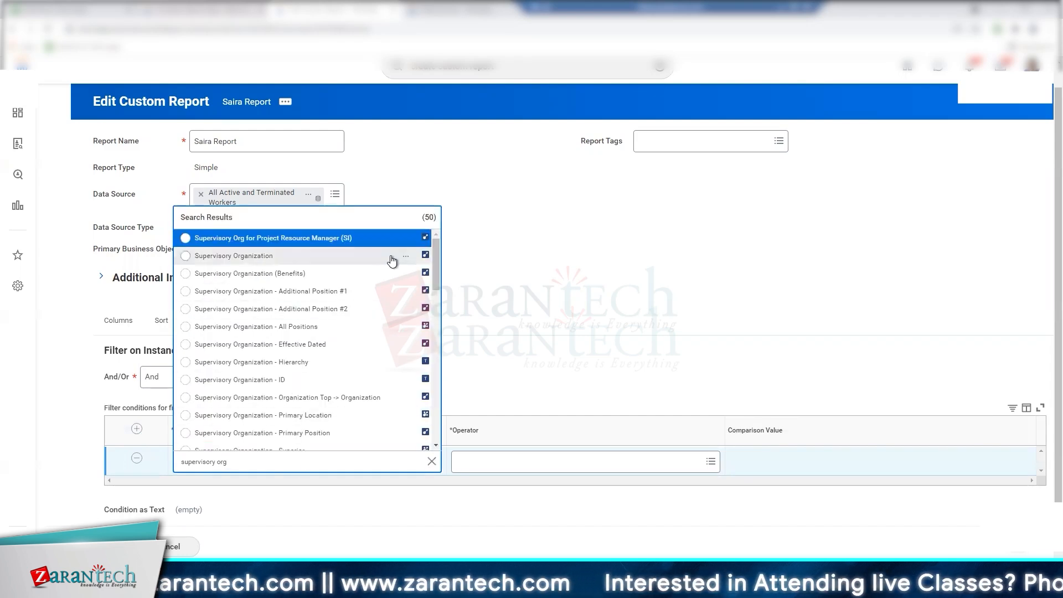
{"action": "left_click", "coordinate": [407, 258]}
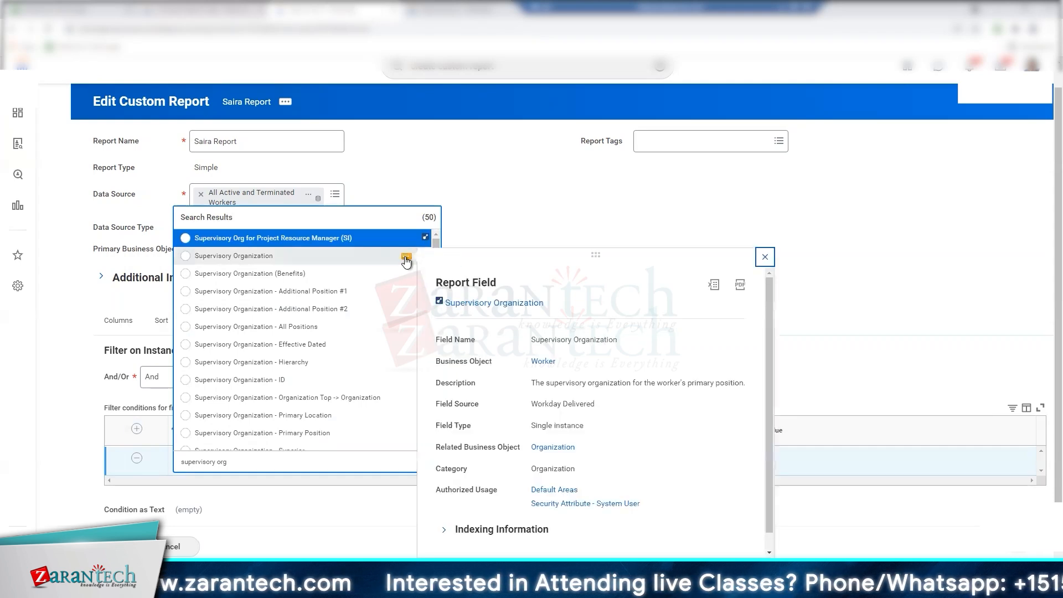
{"action": "left_click", "coordinate": [186, 257]}
{"action": "left_click", "coordinate": [626, 470]}
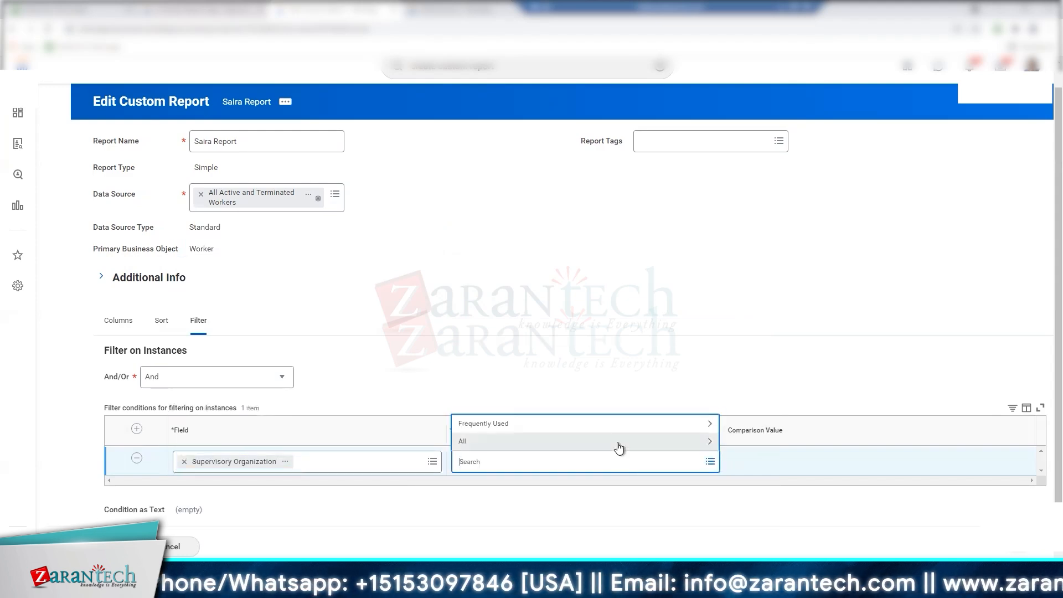
{"action": "left_click", "coordinate": [607, 424]}
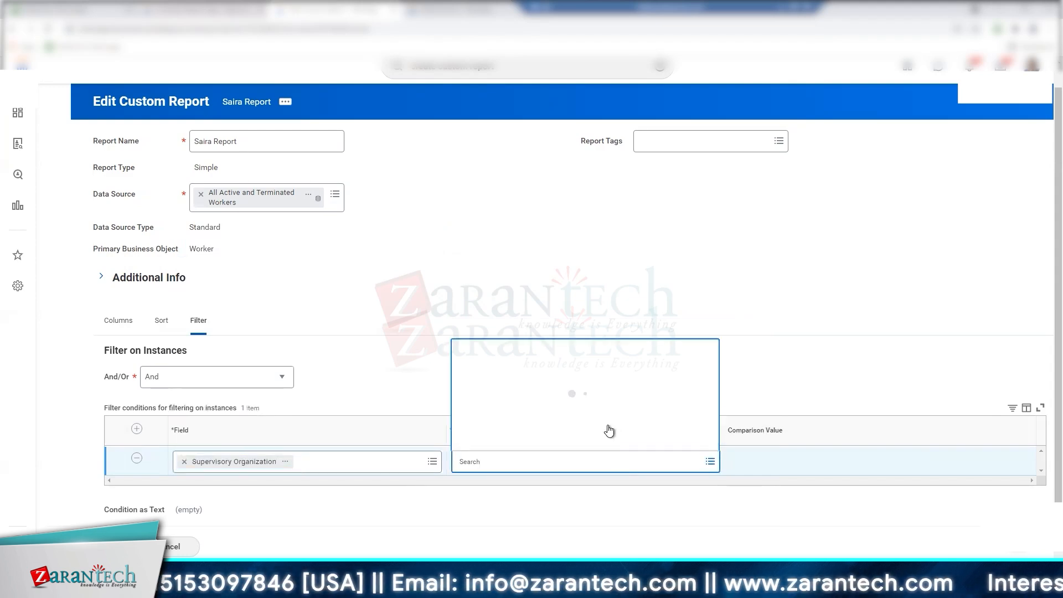